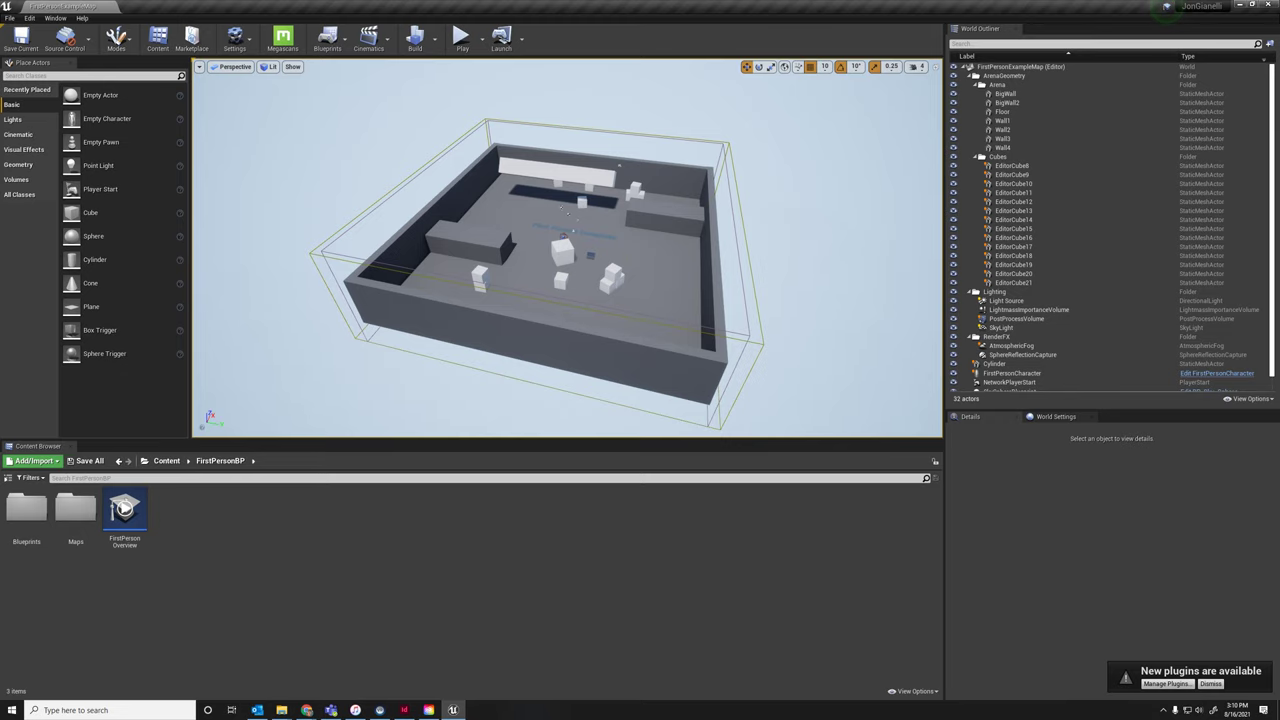
Fly through the arena to examine the level's layout from up close and from a distance
{"action": "right_click_drag", "start_coordinate": [567, 248], "coordinate": [484, 230]}
{"action": "key", "text": "w"}
{"action": "key", "text": "s"}
{"action": "scroll", "coordinate": [577, 229], "scroll_direction": "up", "scroll_amount": 5}
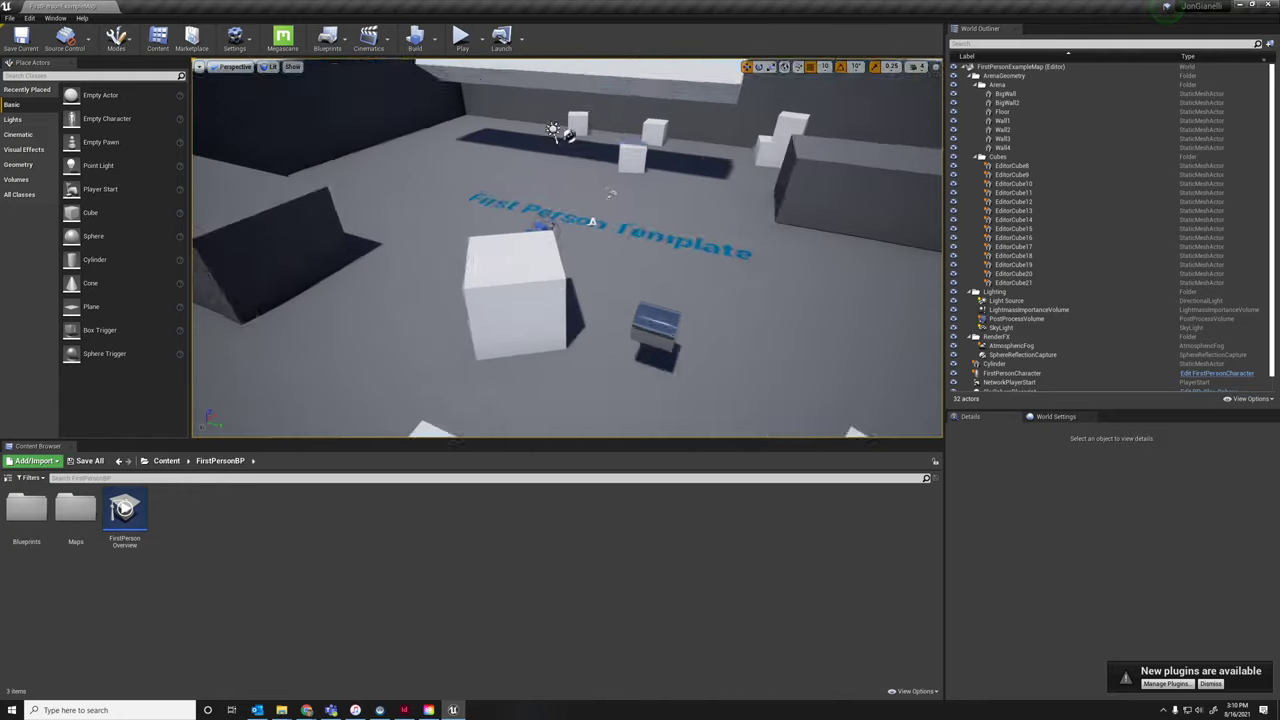
{"action": "scroll", "coordinate": [597, 214], "scroll_direction": "down", "scroll_amount": 10}
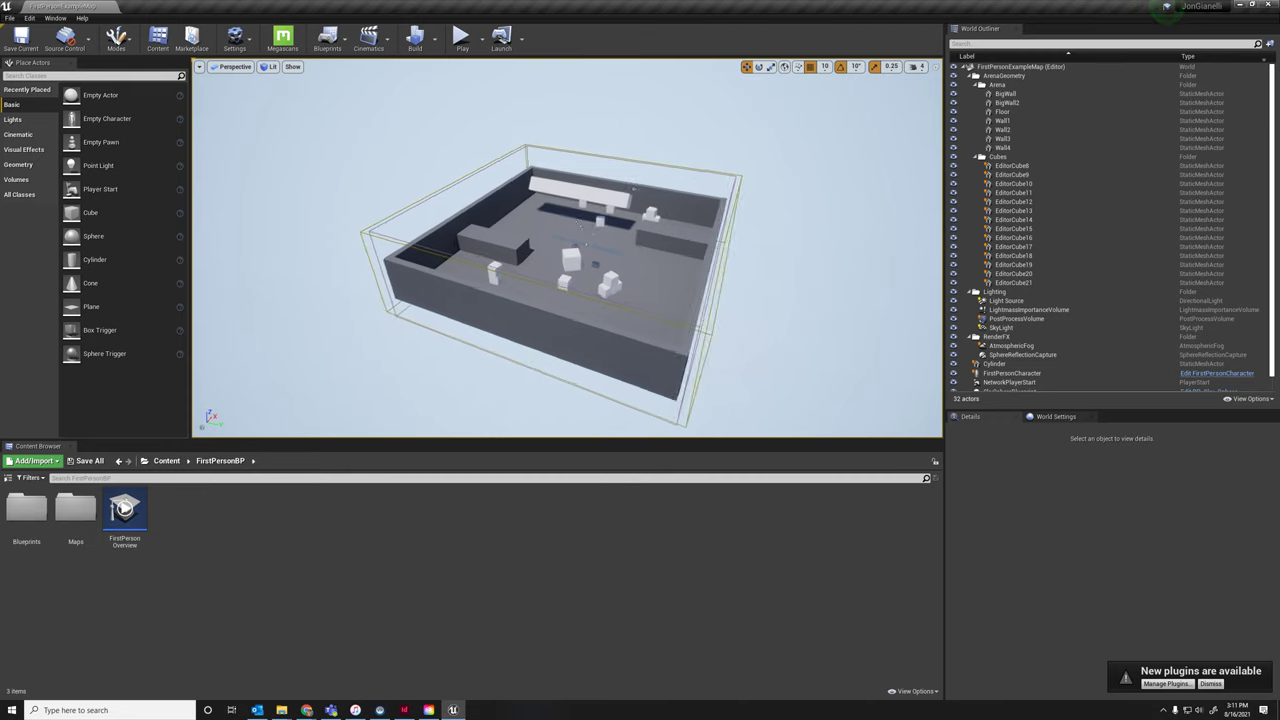
{"action": "right_click_drag", "start_coordinate": [484, 232], "coordinate": [484, 239]}
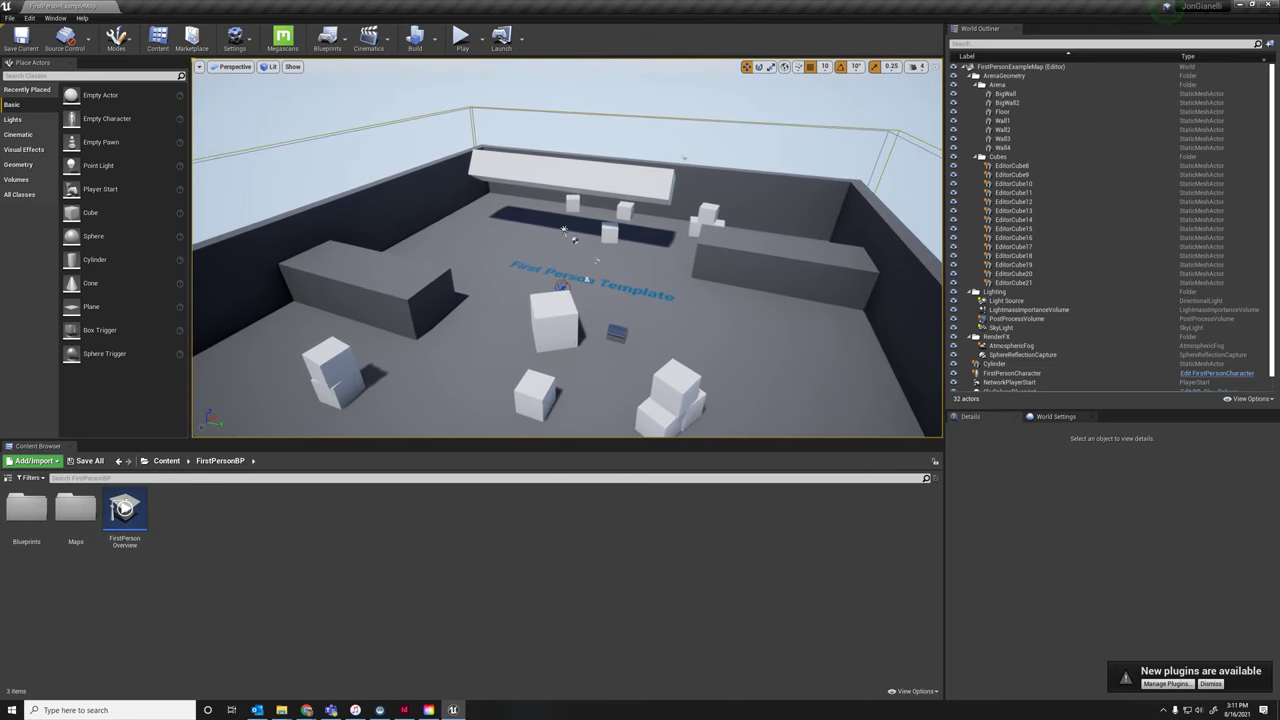
Focus the view on the rear cube EditorCube9 and orbit around it to examine its sides
{"action": "left_click", "coordinate": [573, 203]}
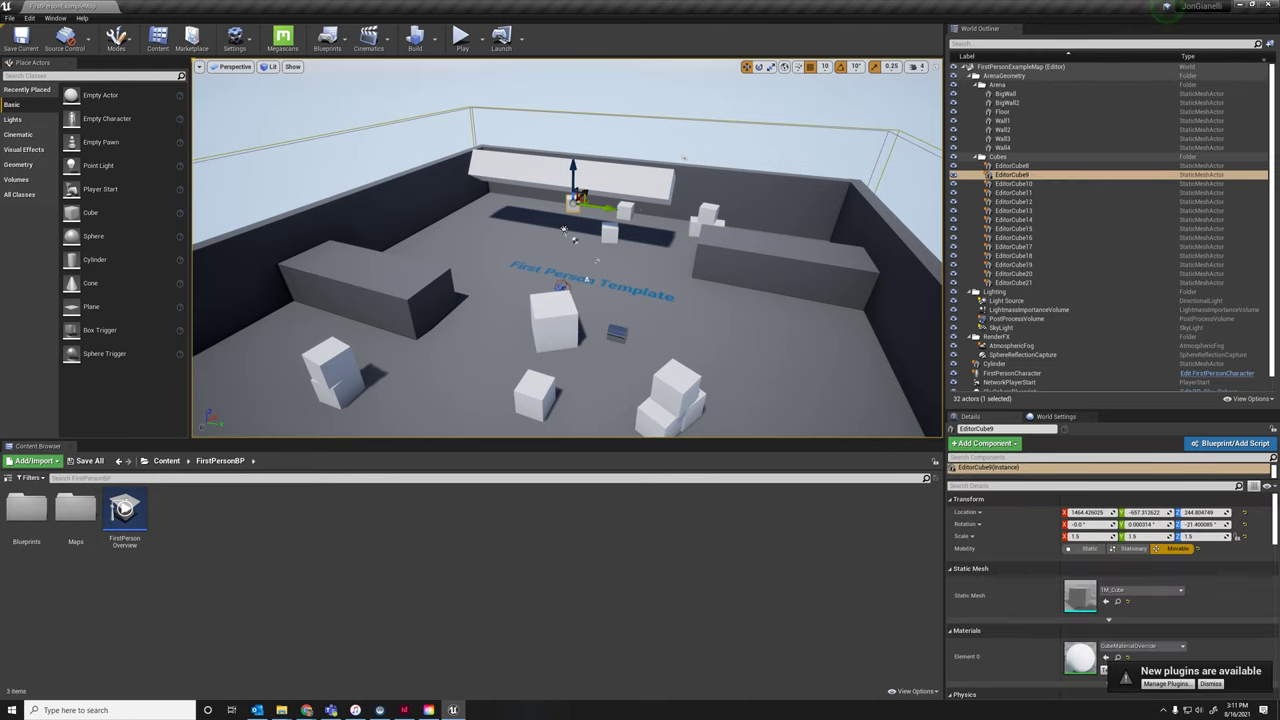
{"action": "key", "text": "f"}
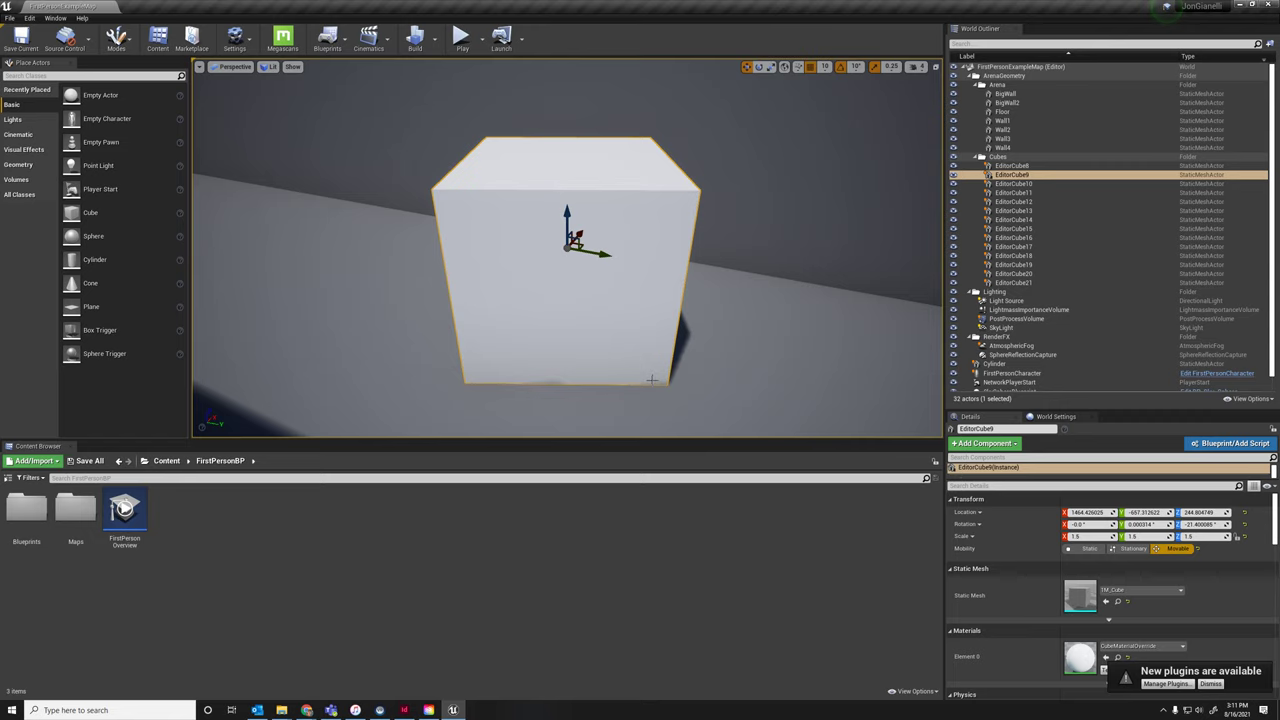
{"action": "left_click_drag", "start_coordinate": [573, 215], "coordinate": [674, 192], "text": "alt"}
{"action": "left_click_drag", "start_coordinate": [616, 250], "coordinate": [600, 270], "text": "alt"}
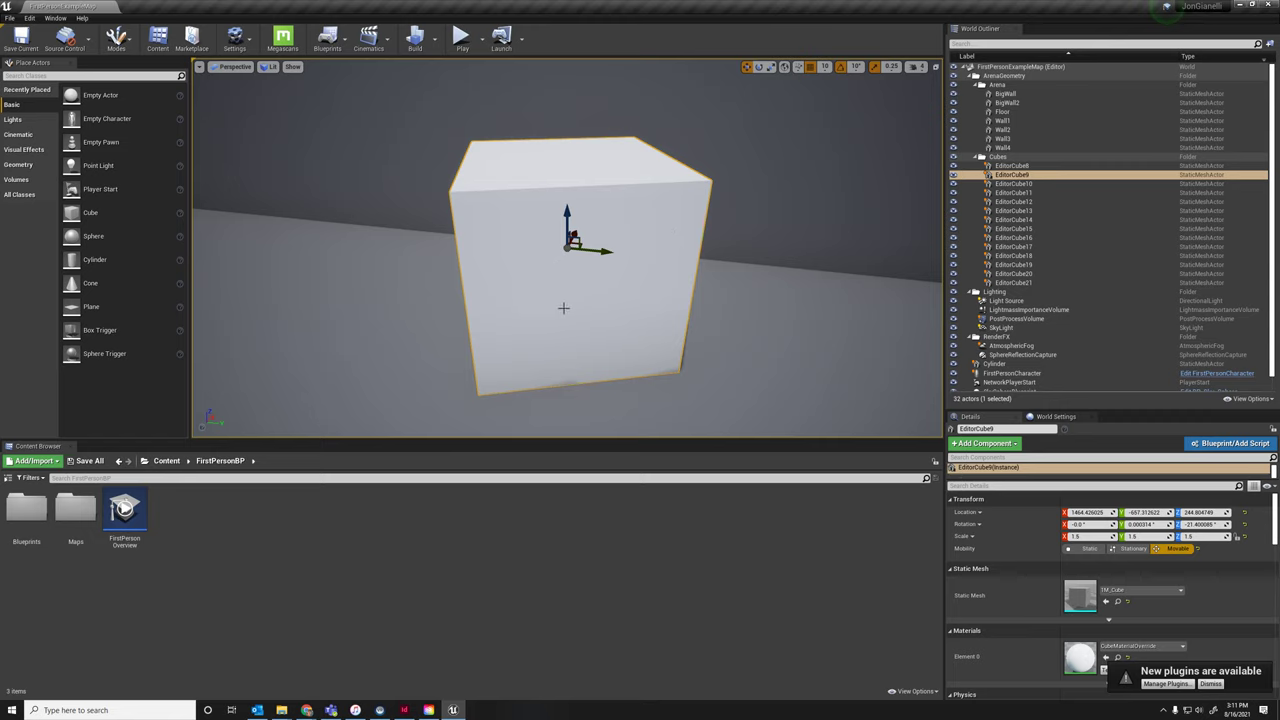
{"action": "left_click_drag", "start_coordinate": [563, 308], "coordinate": [632, 287], "text": "alt"}
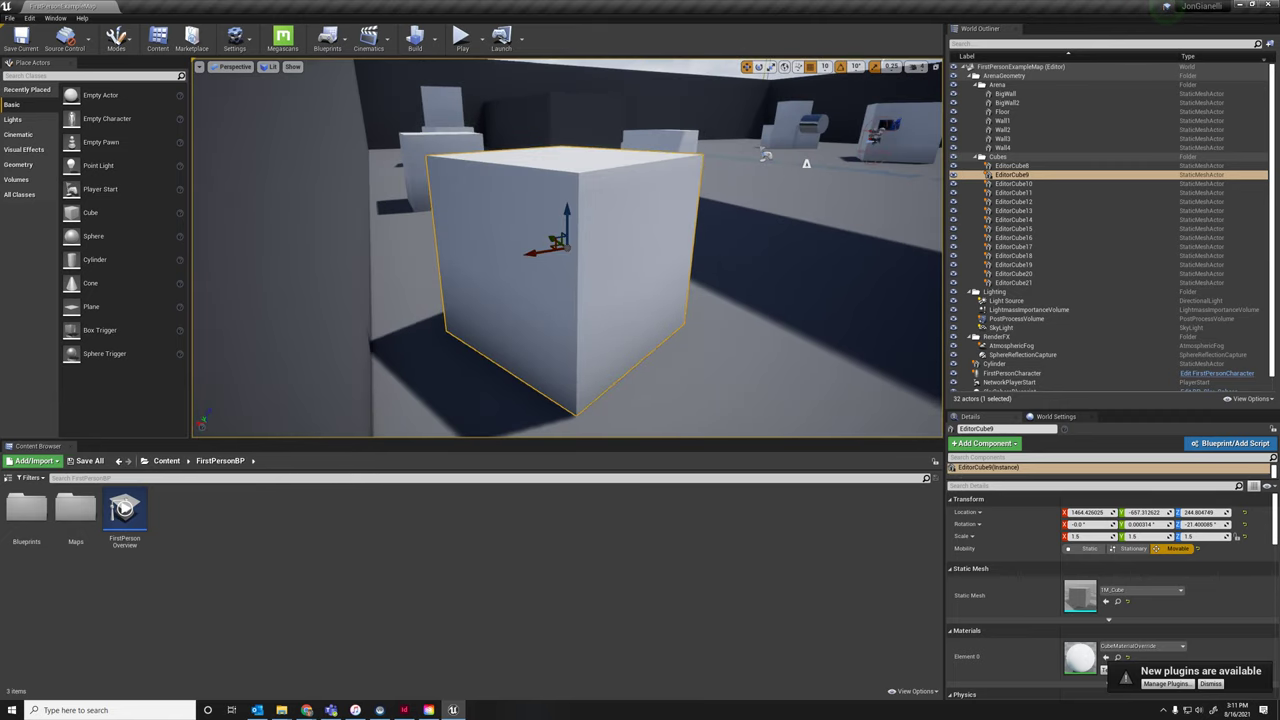
{"action": "left_click_drag", "start_coordinate": [756, 118], "coordinate": [752, 118], "text": "alt"}
Focus on and orbit around EditorCube11, and do the same for EditorCube17 on top of its stack
{"action": "left_click", "coordinate": [658, 142]}
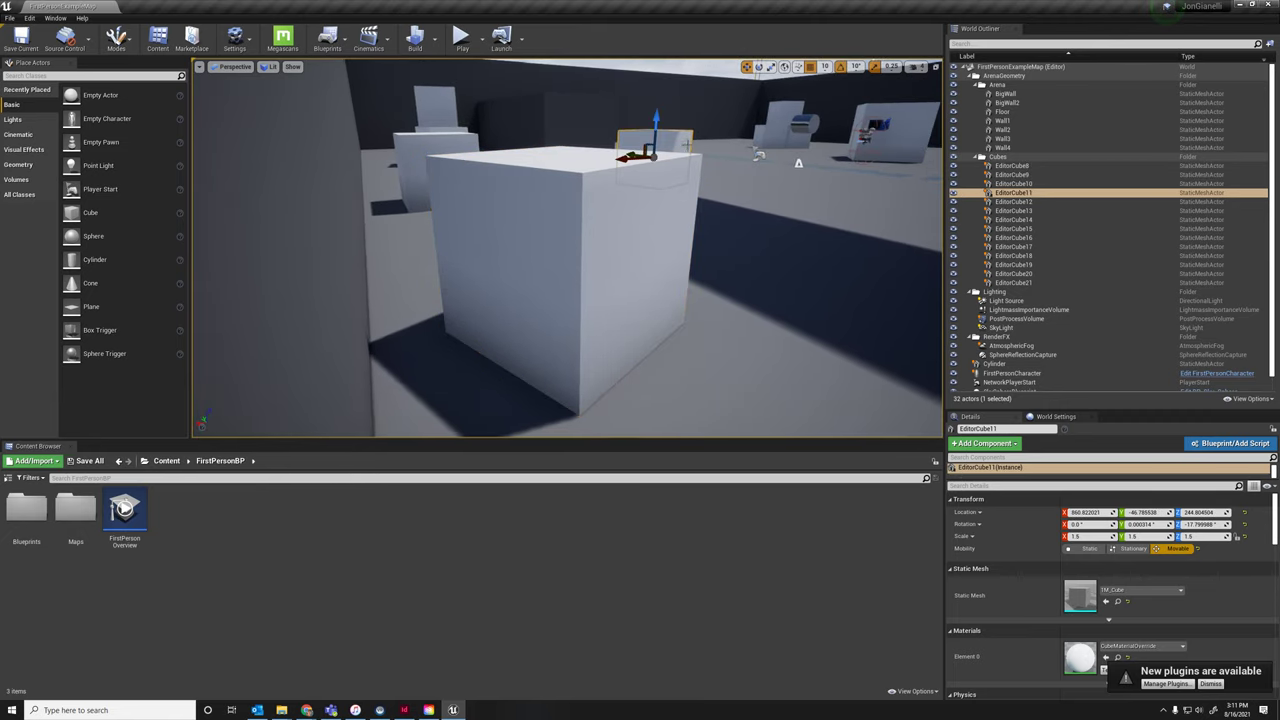
{"action": "key", "text": "f"}
{"action": "left_click_drag", "start_coordinate": [380, 302], "coordinate": [510, 330], "text": "alt"}
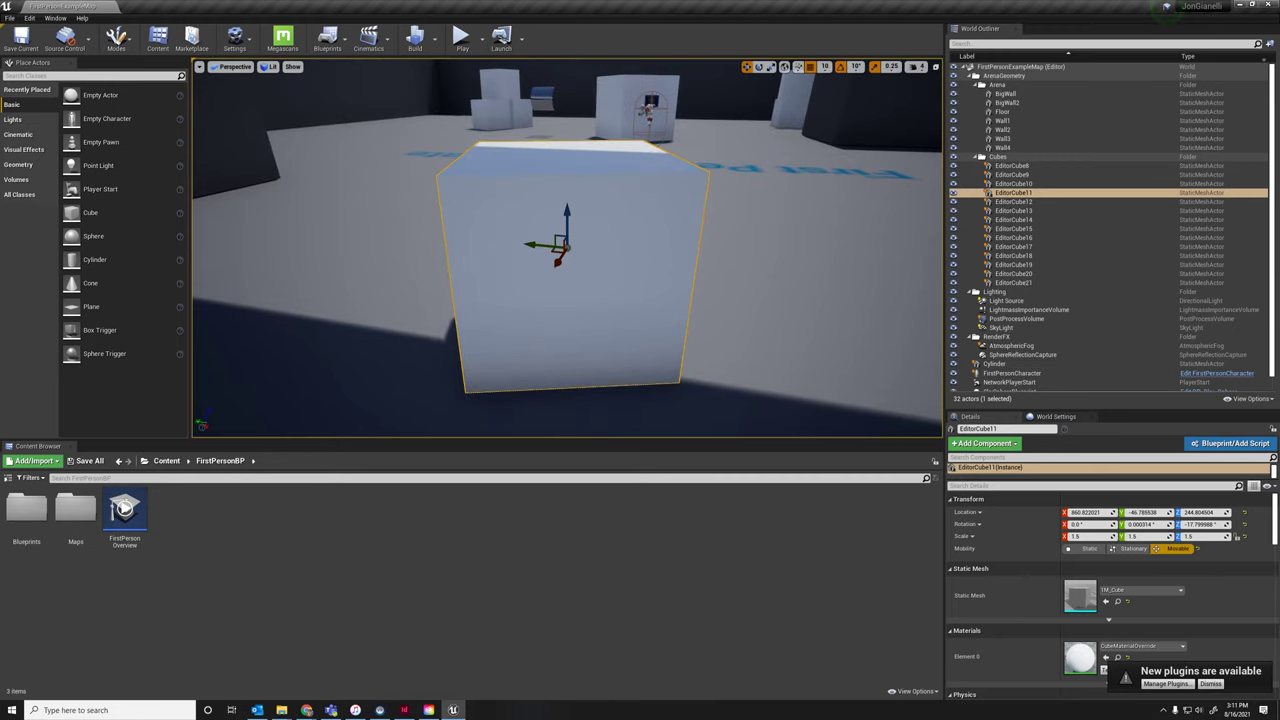
{"action": "left_click", "coordinate": [496, 101]}
{"action": "key", "text": "f"}
{"action": "left_click_drag", "start_coordinate": [496, 101], "coordinate": [650, 150], "text": "alt"}
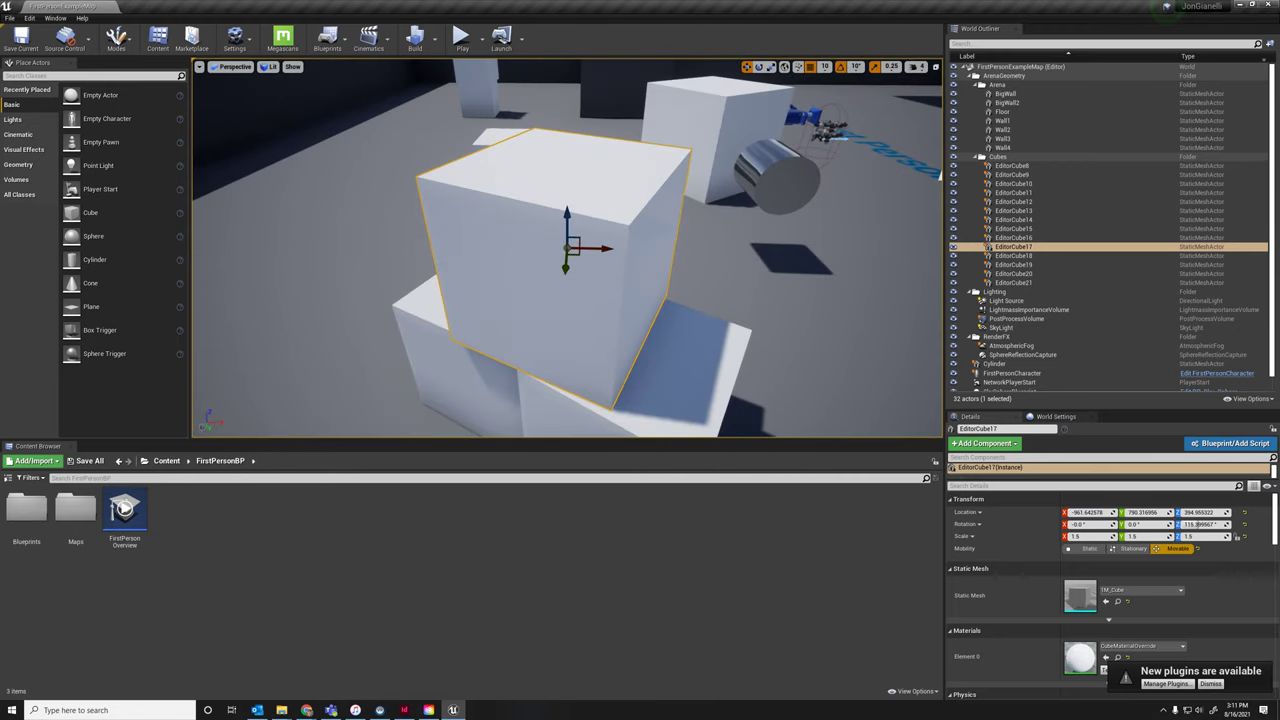
Focus on and orbit around the large cube beside the cylinder and the BigWall block
{"action": "left_click", "coordinate": [666, 90]}
{"action": "key", "text": "f"}
{"action": "left_click_drag", "start_coordinate": [666, 90], "coordinate": [812, 100], "text": "alt"}
{"action": "left_click", "coordinate": [610, 106]}
{"action": "key", "text": "f"}
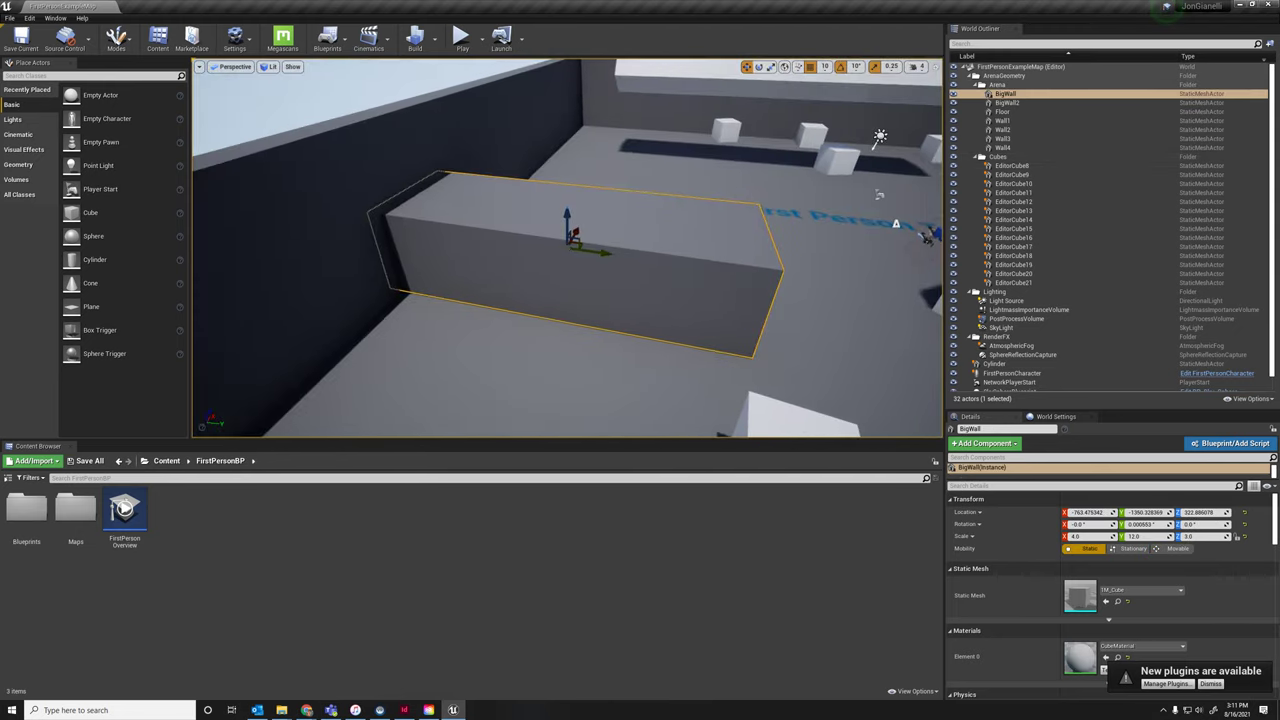
{"action": "left_click_drag", "start_coordinate": [610, 106], "coordinate": [720, 100], "text": "alt"}
Focus the view on EditorCube11 again and on EditorCube10, orbiting around the latter
{"action": "left_click", "coordinate": [660, 135]}
{"action": "key", "text": "f"}
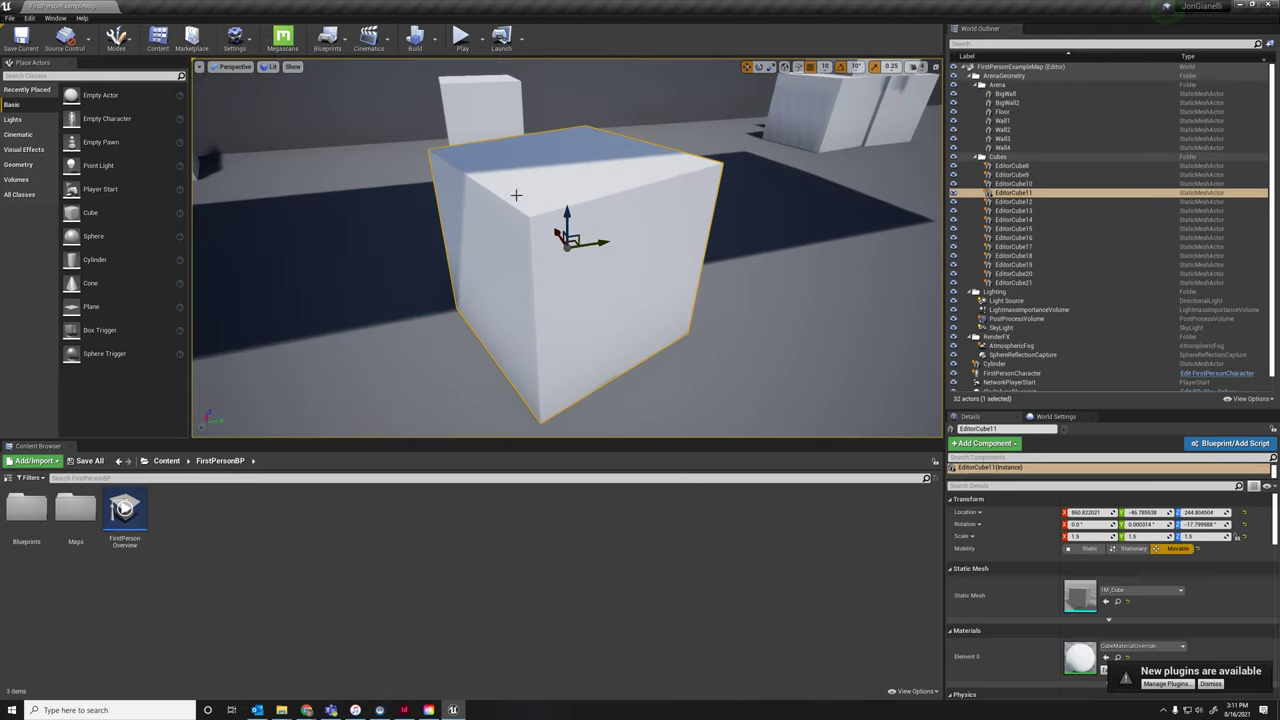
{"action": "left_click", "coordinate": [306, 150]}
{"action": "key", "text": "f"}
{"action": "left_click_drag", "start_coordinate": [306, 150], "coordinate": [420, 150], "text": "alt"}
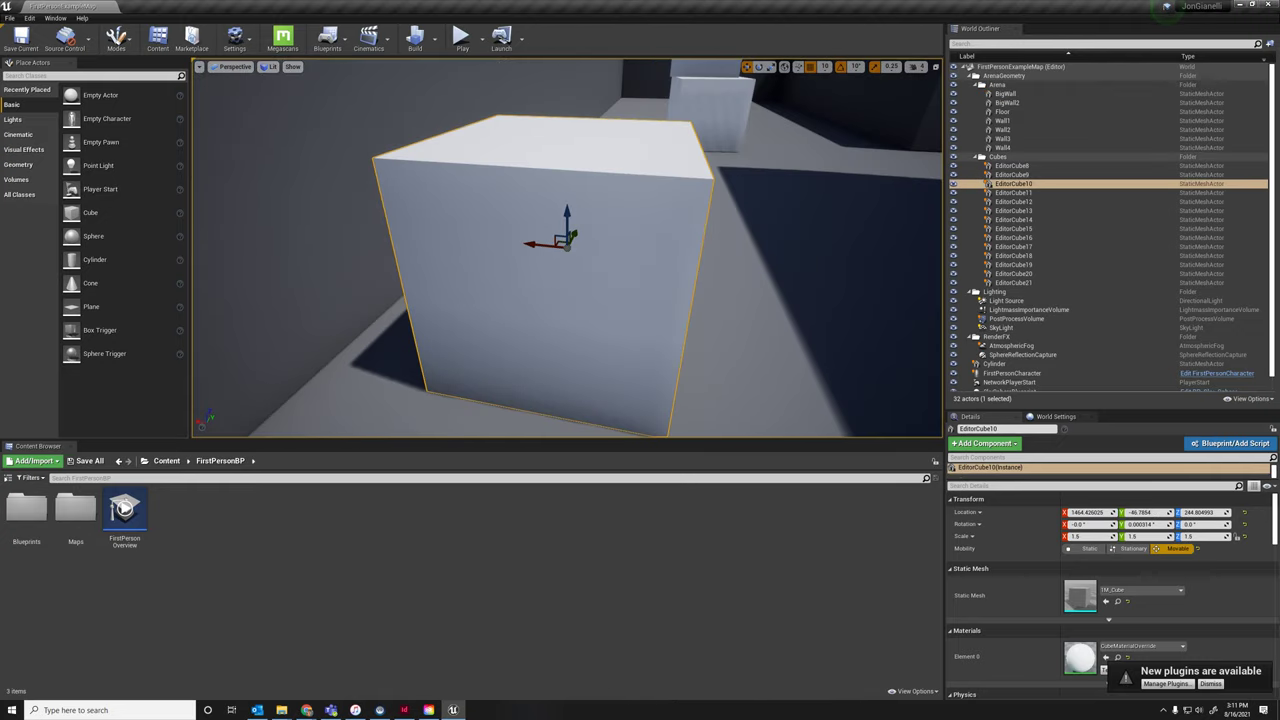
Delete the long tilted beam EditorCube8 and the cylinder from the arena
{"action": "right_click_drag", "start_coordinate": [420, 150], "coordinate": [611, 160]}
{"action": "right_click_drag", "start_coordinate": [517, 250], "coordinate": [502, 236]}
{"action": "left_click", "coordinate": [578, 173]}
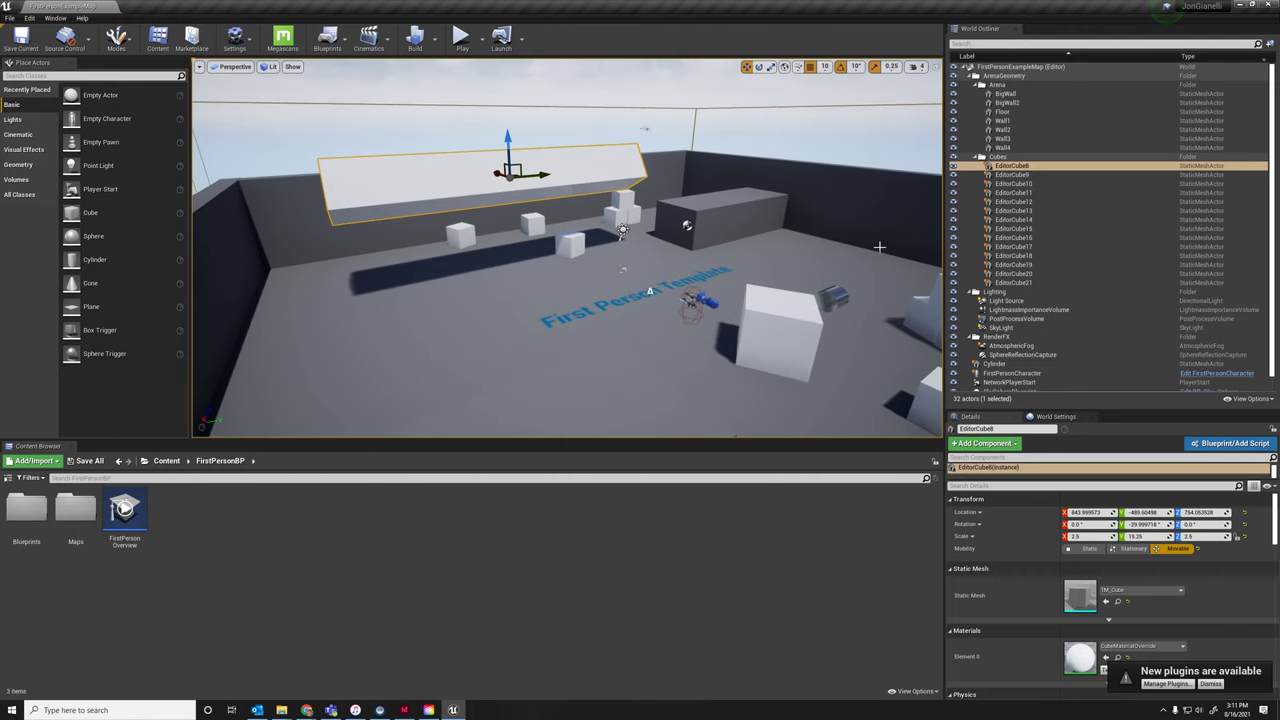
{"action": "key", "text": "Delete"}
{"action": "left_click", "coordinate": [845, 298]}
{"action": "key", "text": "Delete"}
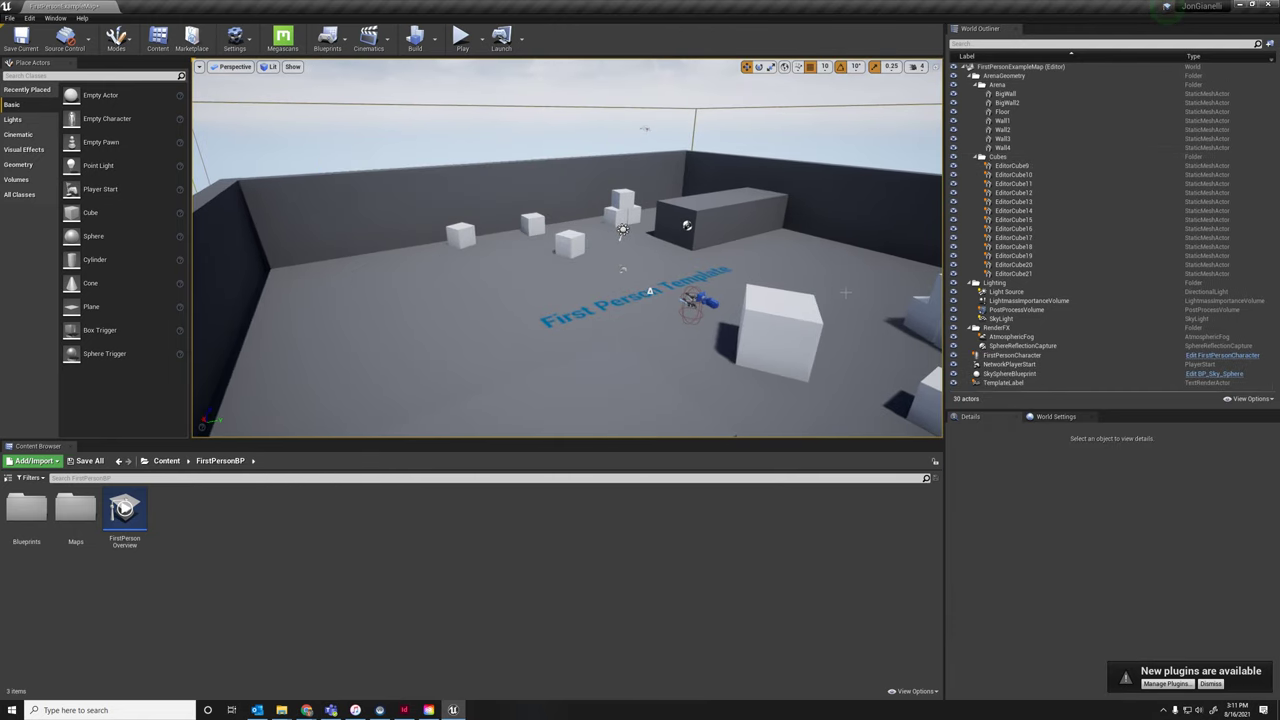
Move EditorCube11 along the world axes to about Y 63 and Z 248
{"action": "left_click", "coordinate": [569, 243]}
{"action": "key", "text": "f"}
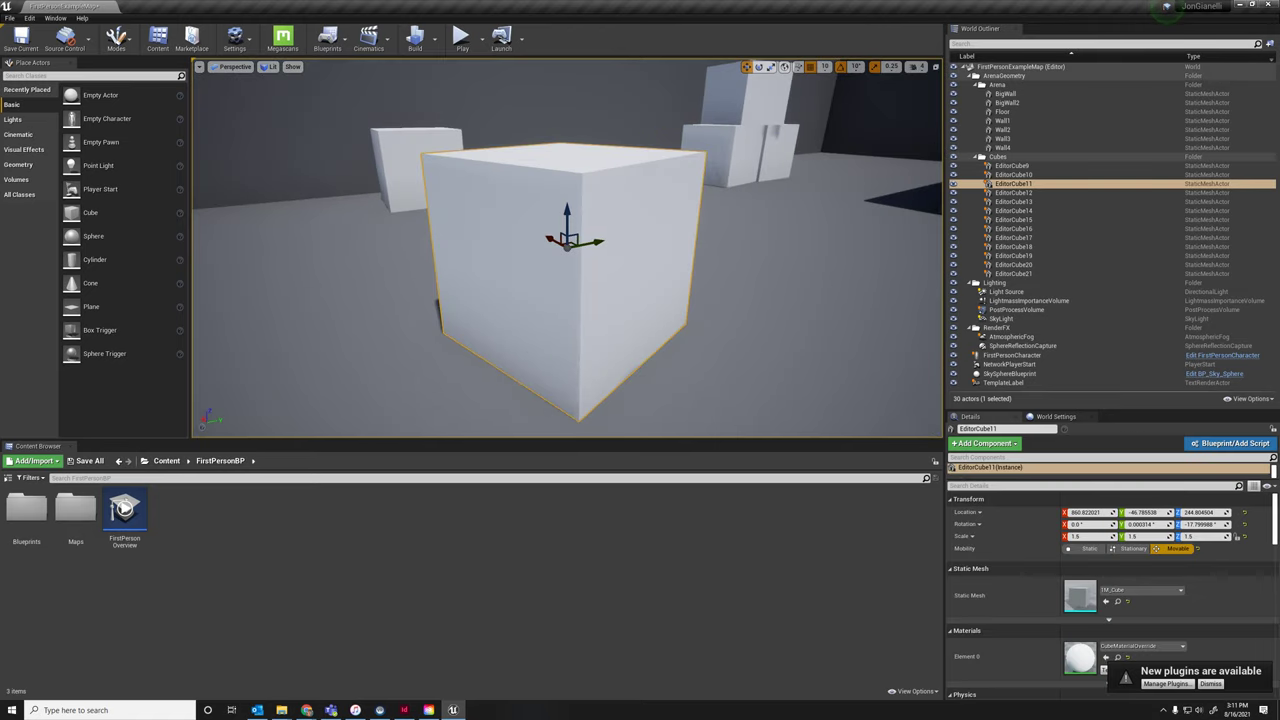
{"action": "left_click_drag", "start_coordinate": [569, 243], "coordinate": [569, 290], "text": "alt"}
{"action": "right_click_drag", "start_coordinate": [569, 243], "coordinate": [700, 250]}
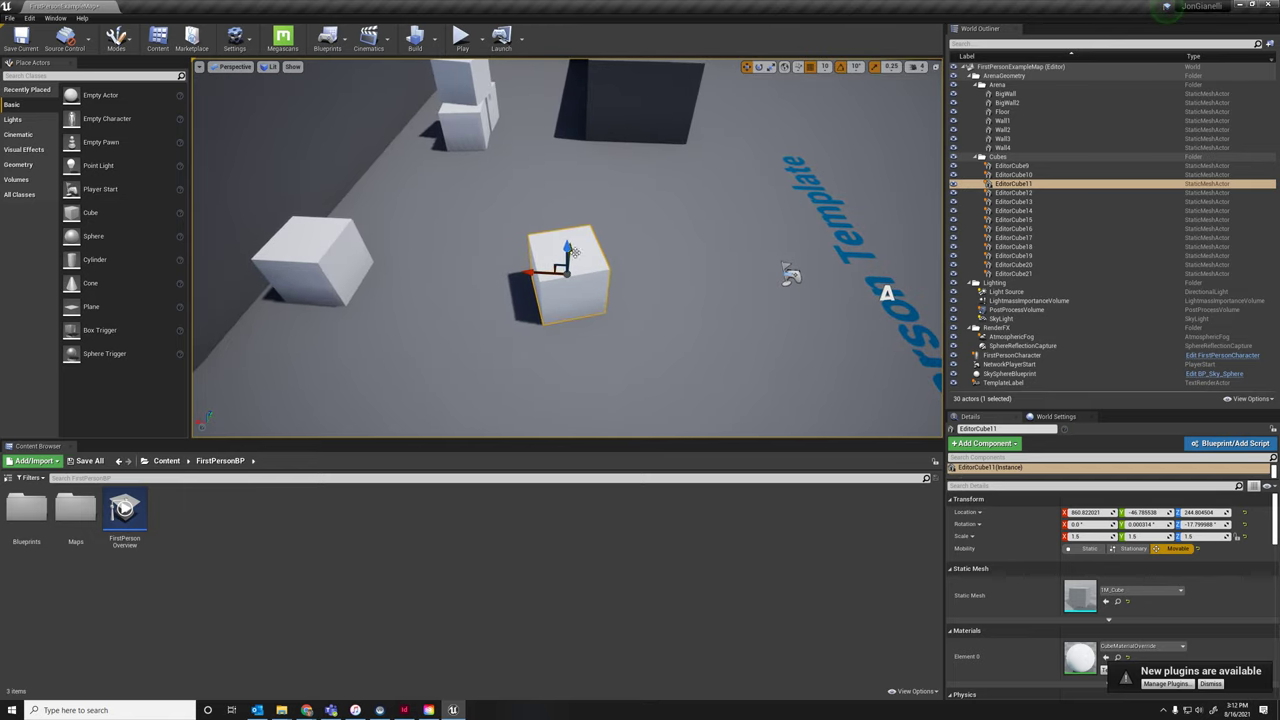
{"action": "right_click_drag", "start_coordinate": [565, 243], "coordinate": [533, 300]}
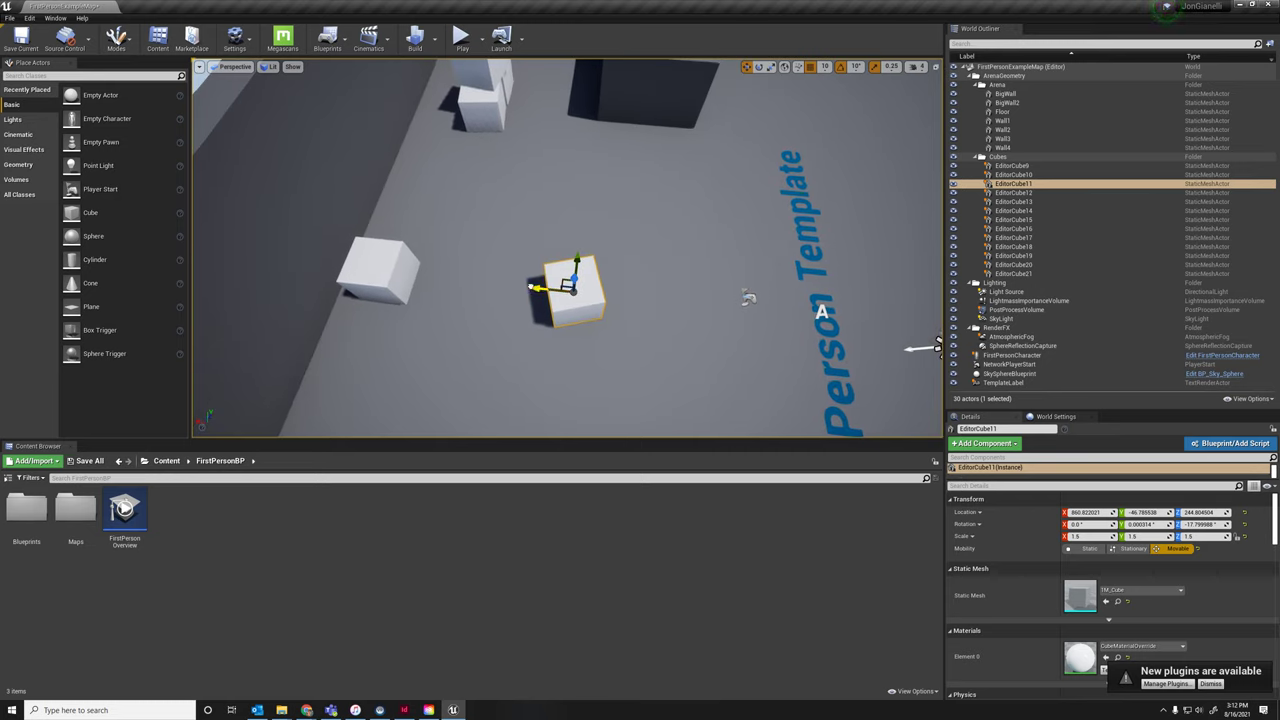
{"action": "left_click_drag", "start_coordinate": [537, 288], "coordinate": [580, 232]}
{"action": "mouse_move", "coordinate": [580, 232]}
{"action": "right_mouse_down"}
{"action": "mouse_move", "coordinate": [515, 224]}
{"action": "mouse_move", "coordinate": [490, 240]}
{"action": "mouse_move", "coordinate": [597, 239]}
{"action": "right_mouse_up"}
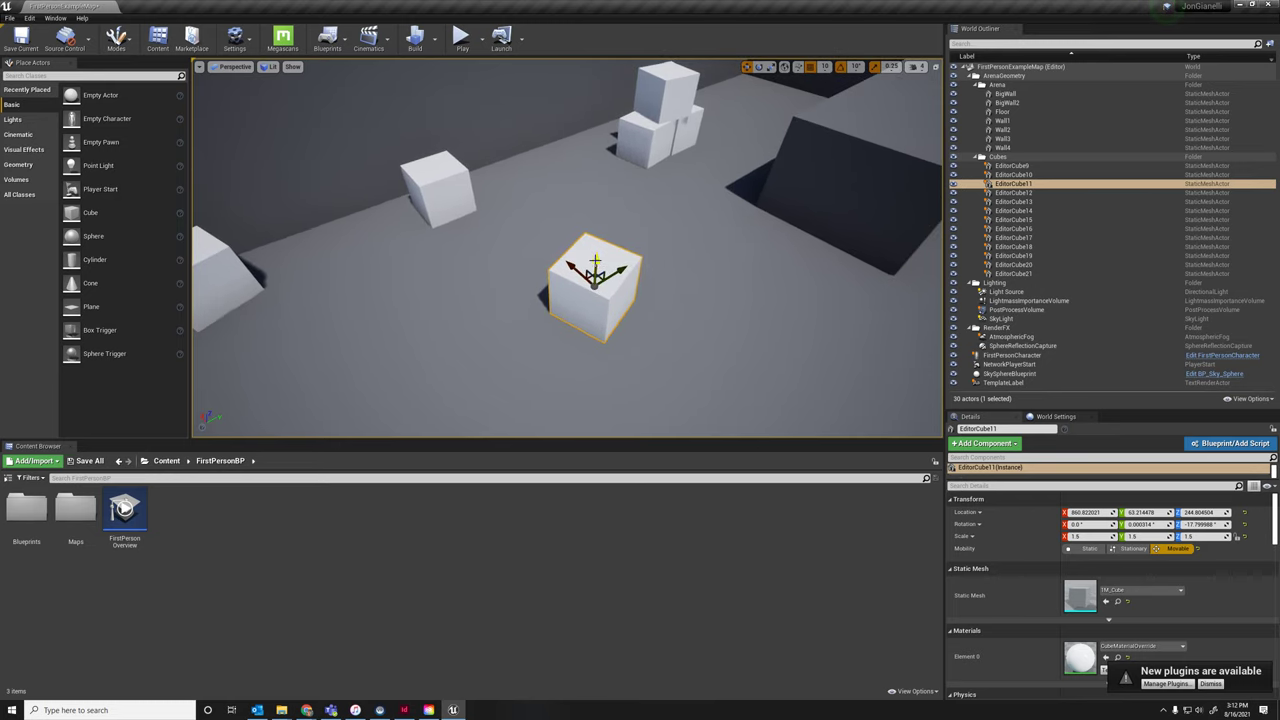
{"action": "mouse_move", "coordinate": [595, 262]}
{"action": "left_mouse_down"}
{"action": "mouse_move", "coordinate": [610, 205]}
{"action": "mouse_move", "coordinate": [607, 250]}
{"action": "left_mouse_up"}
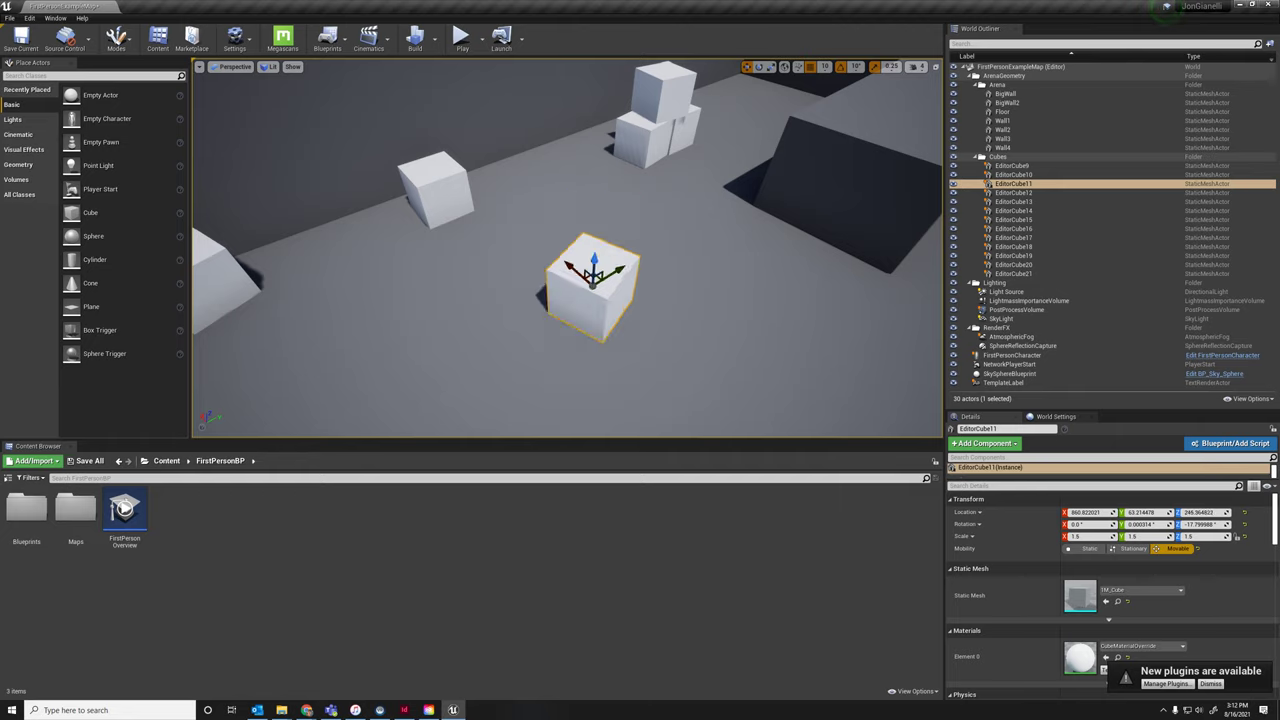
Try moving EditorCube11 along the world Y axis to about 903 and undo the move
{"action": "mouse_move", "coordinate": [607, 281]}
{"action": "right_mouse_down"}
{"action": "mouse_move", "coordinate": [615, 310]}
{"action": "mouse_move", "coordinate": [628, 302]}
{"action": "mouse_move", "coordinate": [607, 294]}
{"action": "right_mouse_up"}
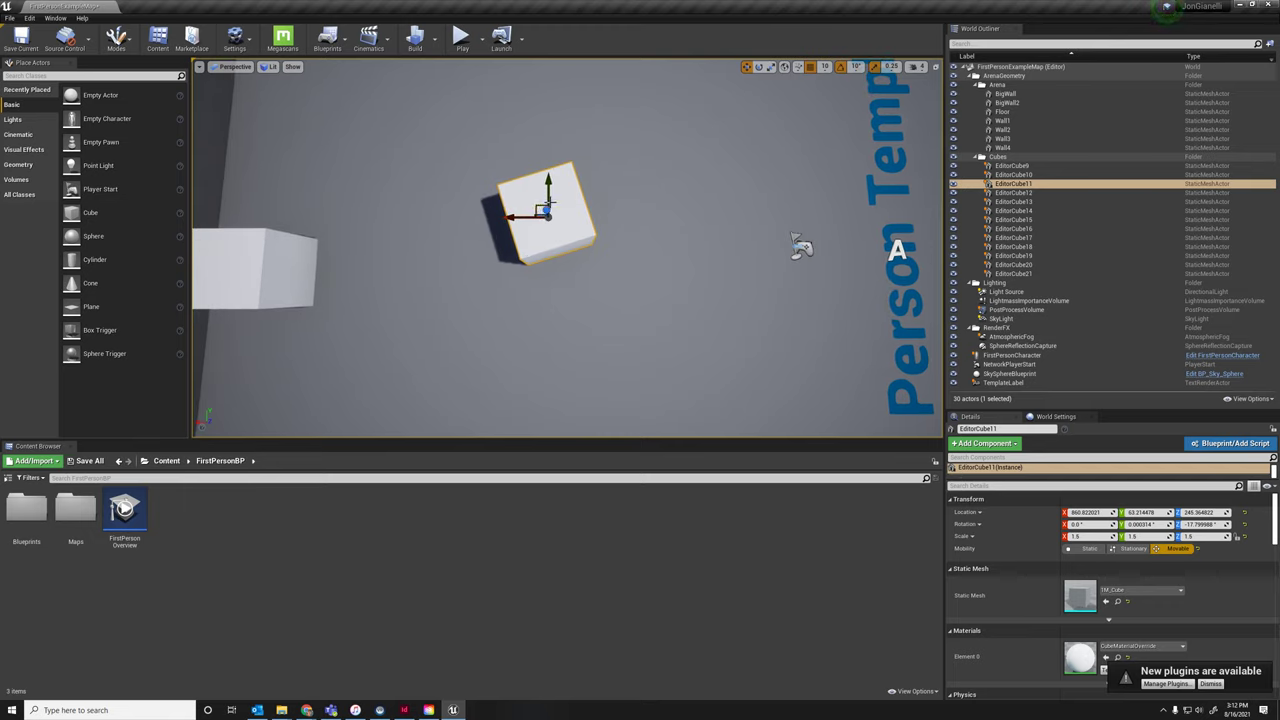
{"action": "right_click_drag", "start_coordinate": [607, 294], "coordinate": [607, 302]}
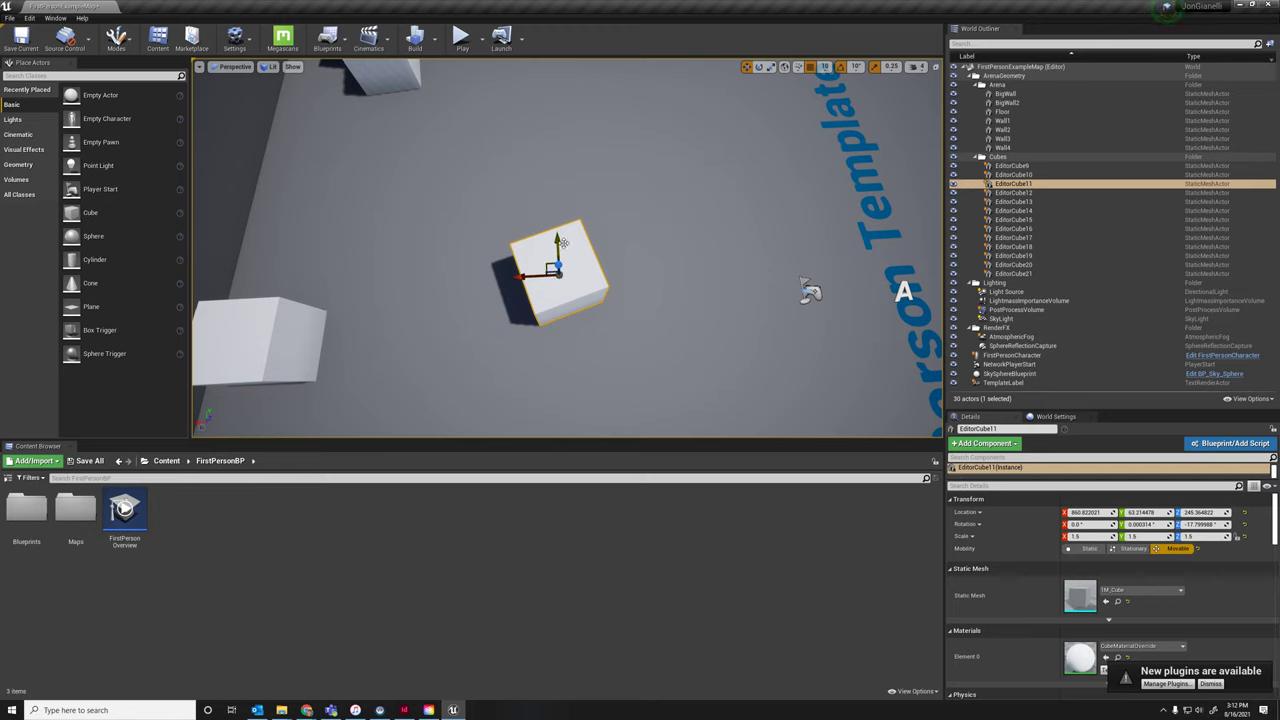
{"action": "left_click_drag", "start_coordinate": [563, 243], "coordinate": [576, 80]}
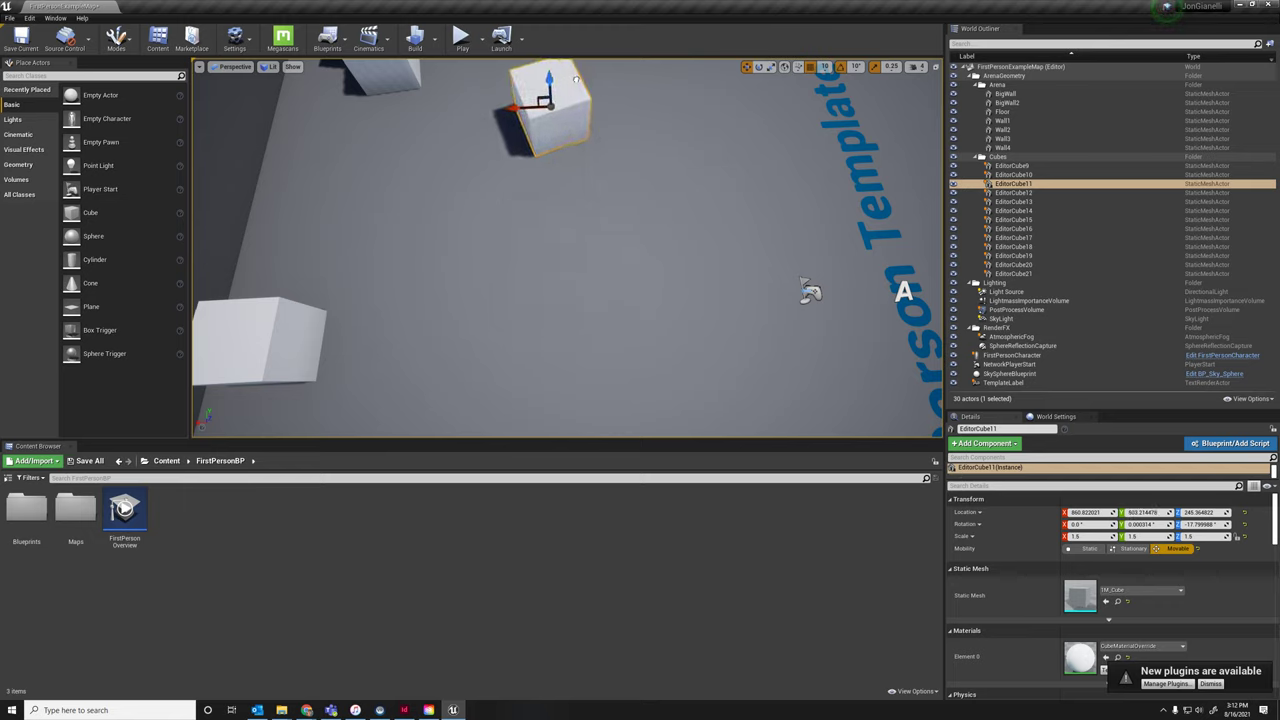
{"action": "key", "text": "ctrl+z"}
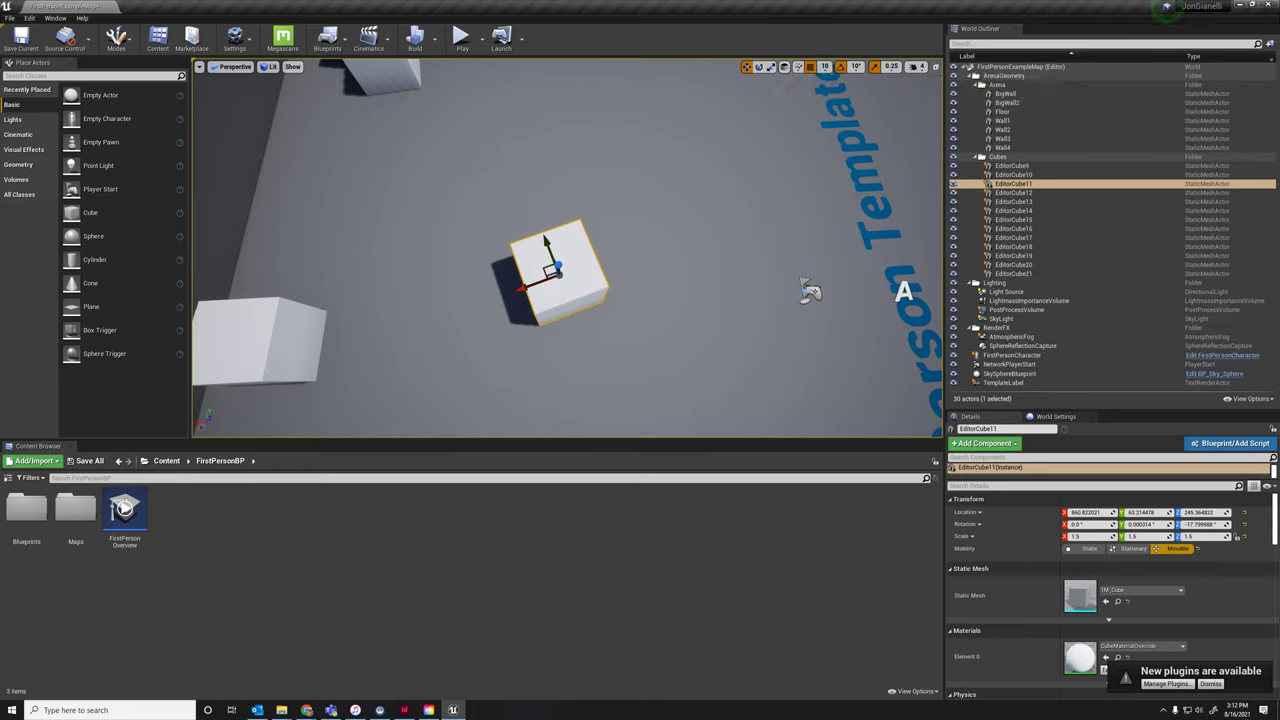
Slide EditorCube11 in local space to about X 832, Y 104
{"action": "mouse_move", "coordinate": [545, 241]}
{"action": "left_mouse_down"}
{"action": "mouse_move", "coordinate": [487, 100]}
{"action": "mouse_move", "coordinate": [557, 358]}
{"action": "mouse_move", "coordinate": [471, 84]}
{"action": "mouse_move", "coordinate": [590, 395]}
{"action": "mouse_move", "coordinate": [491, 140]}
{"action": "mouse_move", "coordinate": [538, 251]}
{"action": "mouse_move", "coordinate": [490, 292]}
{"action": "mouse_move", "coordinate": [380, 332]}
{"action": "mouse_move", "coordinate": [535, 245]}
{"action": "left_mouse_up"}
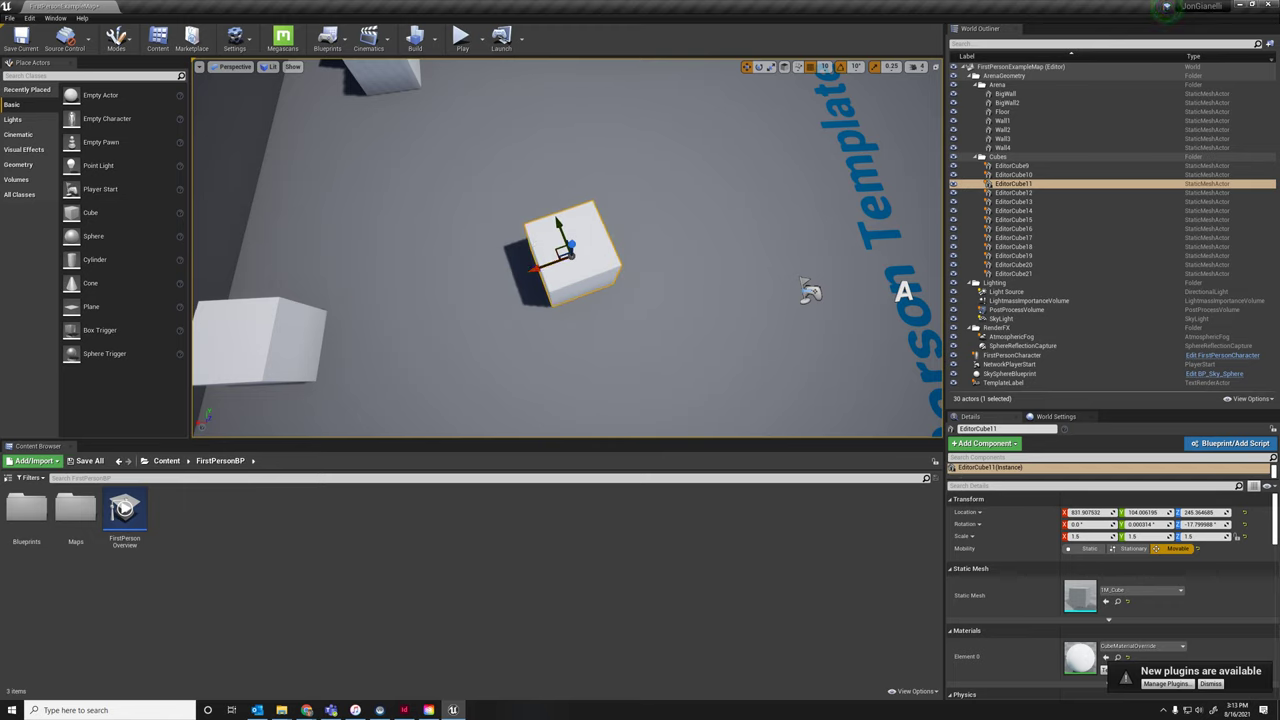
{"action": "right_click_drag", "start_coordinate": [570, 255], "coordinate": [470, 100]}
{"action": "key", "text": "s"}
{"action": "right_click_drag", "start_coordinate": [827, 408], "coordinate": [826, 241]}
Switch the transform gizmo to world space and back to local space to compare its orientation on the cube
{"action": "left_click", "coordinate": [786, 67]}
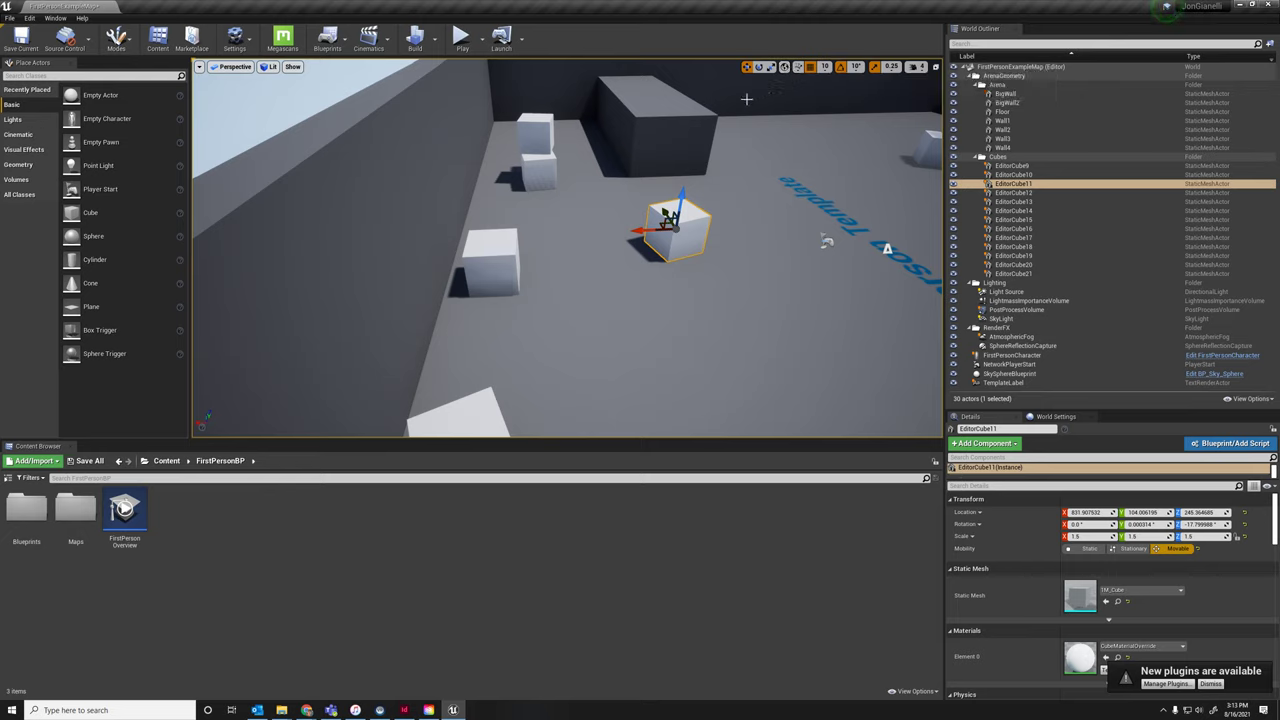
{"action": "right_click_drag", "start_coordinate": [691, 167], "coordinate": [709, 263]}
{"action": "key", "text": "w"}
{"action": "left_click", "coordinate": [786, 67]}
{"action": "key", "text": "w"}
{"action": "key", "text": "s"}
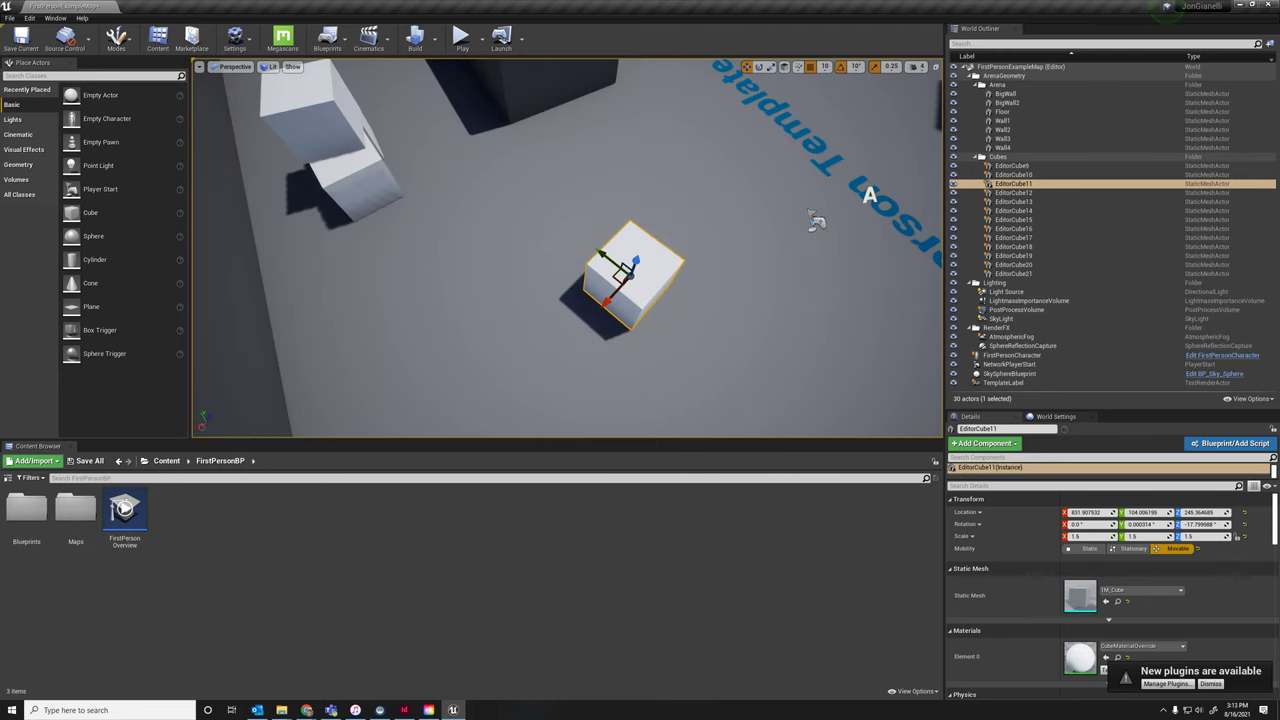
Slide EditorCube11 along its local X axis to about X 937, Y 70
{"action": "middle_click_drag", "start_coordinate": [816, 222], "coordinate": [779, 145]}
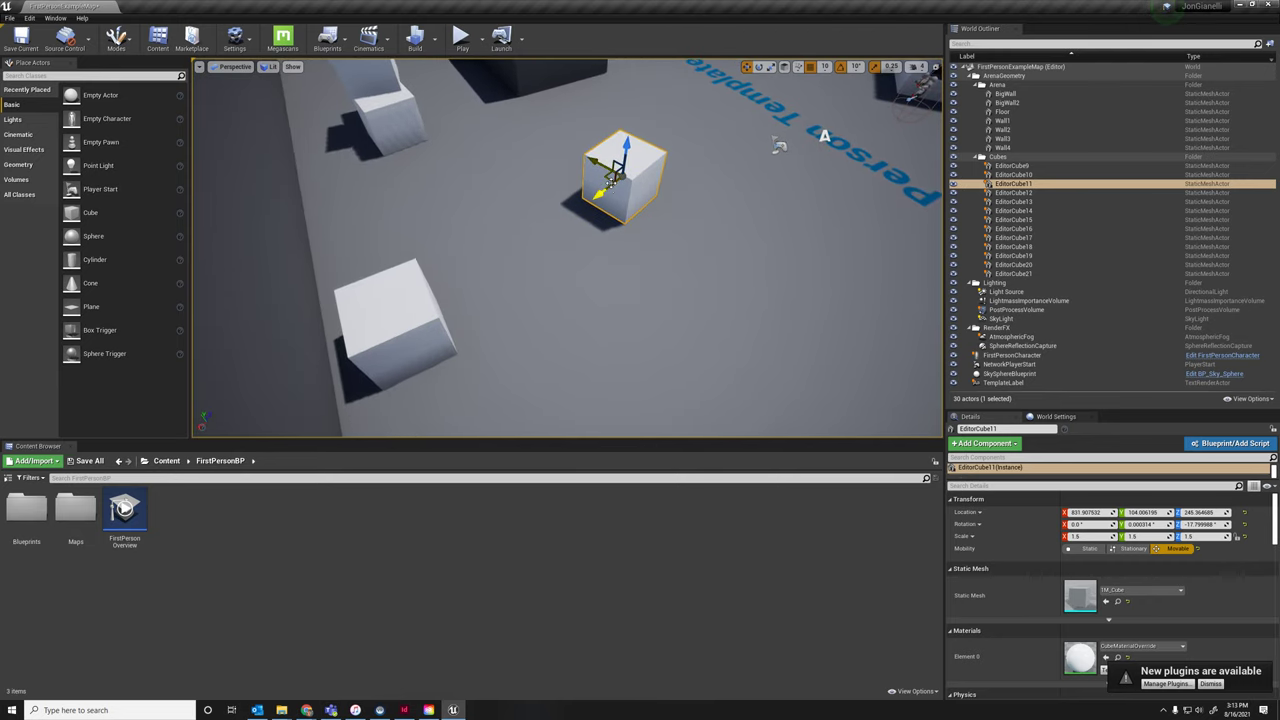
{"action": "mouse_move", "coordinate": [606, 177]}
{"action": "left_mouse_down"}
{"action": "mouse_move", "coordinate": [555, 155]}
{"action": "mouse_move", "coordinate": [530, 113]}
{"action": "mouse_move", "coordinate": [640, 100]}
{"action": "mouse_move", "coordinate": [730, 276]}
{"action": "mouse_move", "coordinate": [543, 349]}
{"action": "mouse_move", "coordinate": [449, 143]}
{"action": "mouse_move", "coordinate": [634, 106]}
{"action": "mouse_move", "coordinate": [818, 213]}
{"action": "mouse_move", "coordinate": [681, 372]}
{"action": "mouse_move", "coordinate": [566, 258]}
{"action": "mouse_move", "coordinate": [555, 172]}
{"action": "mouse_move", "coordinate": [616, 188]}
{"action": "left_mouse_up"}
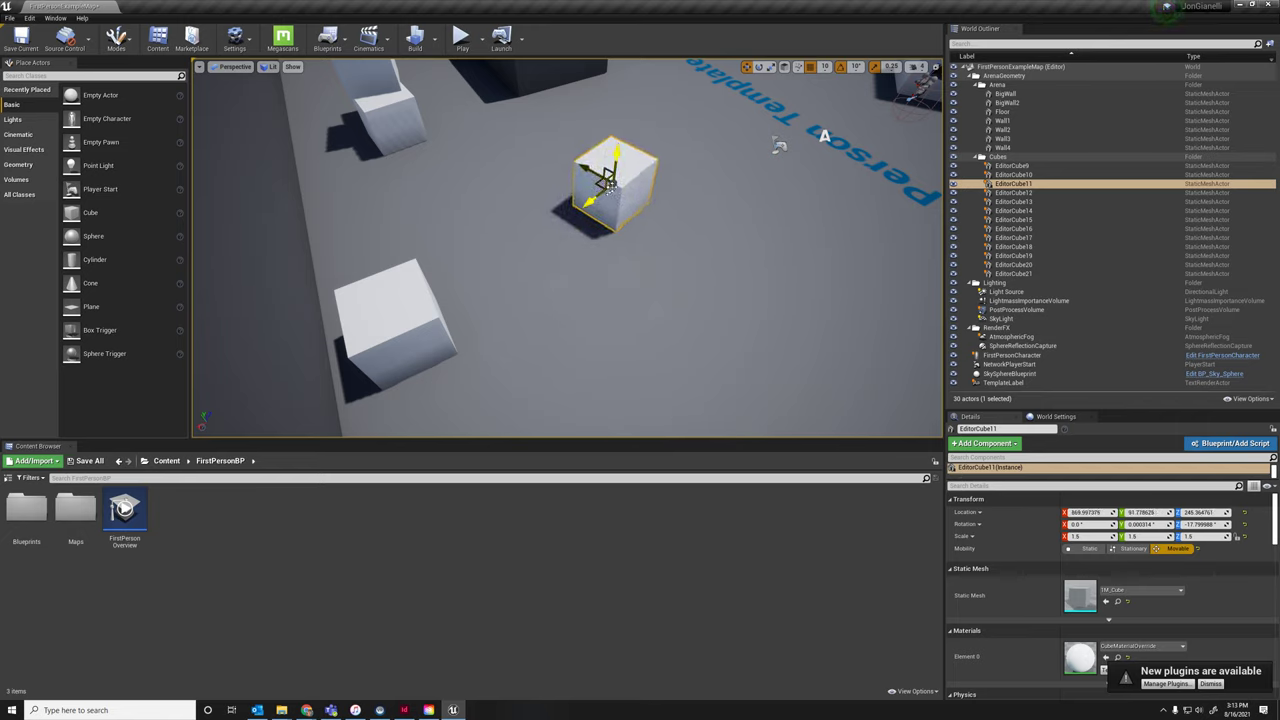
{"action": "left_click_drag", "start_coordinate": [605, 178], "coordinate": [657, 203]}
{"action": "key", "text": "ctrl+z"}
{"action": "left_click_drag", "start_coordinate": [592, 168], "coordinate": [542, 210]}
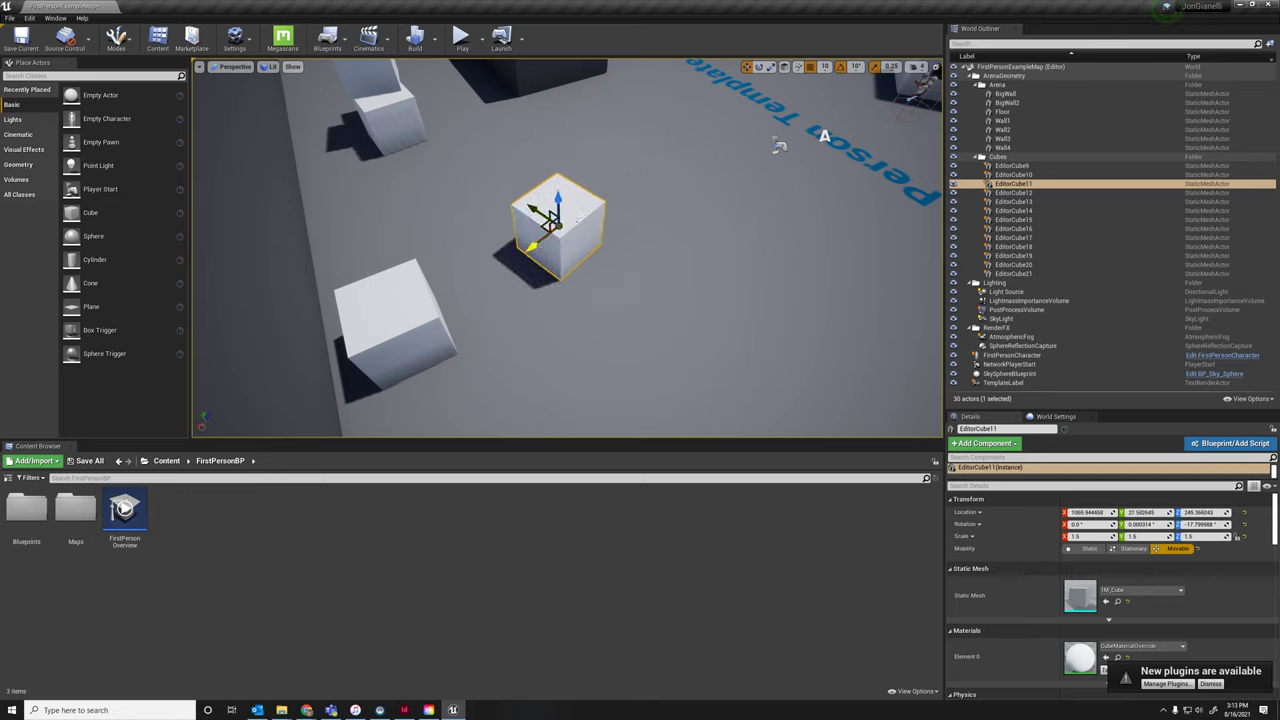
{"action": "left_click_drag", "start_coordinate": [535, 245], "coordinate": [584, 215]}
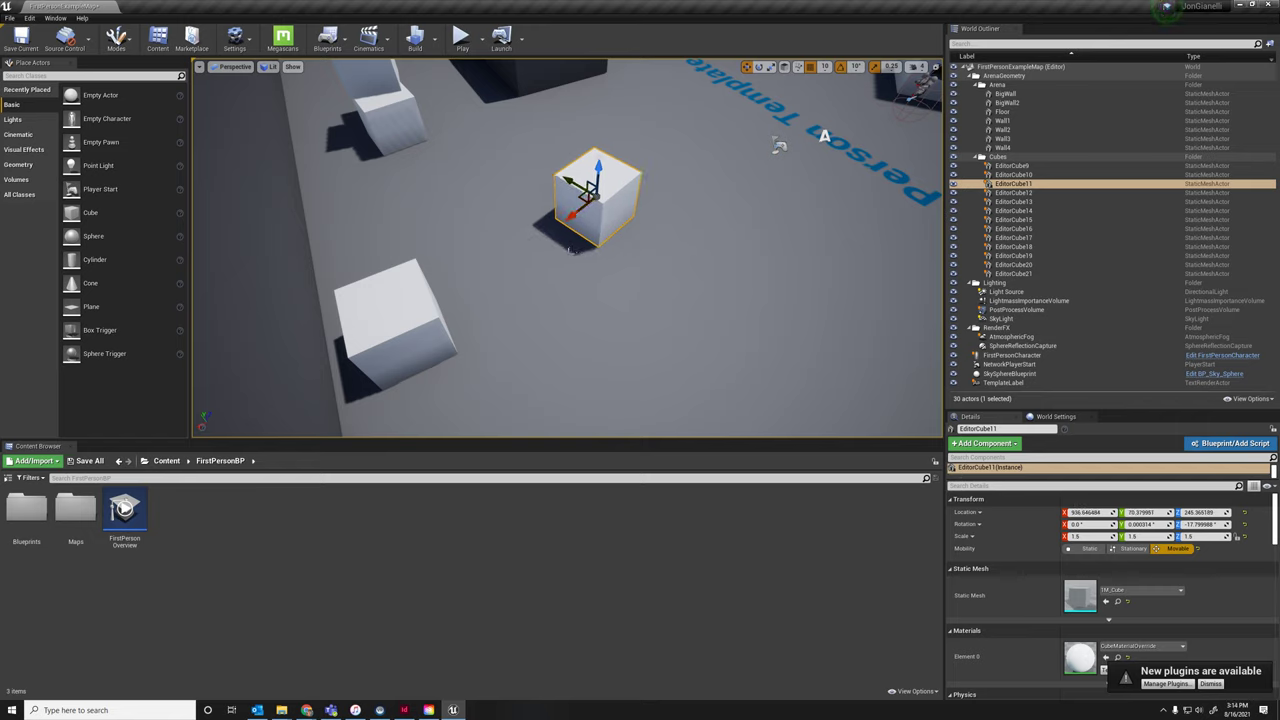
Rotate EditorCube11 in local space to about -13.5°, -24.8° and -31.3° on X, Y and Z
{"action": "key", "text": "e"}
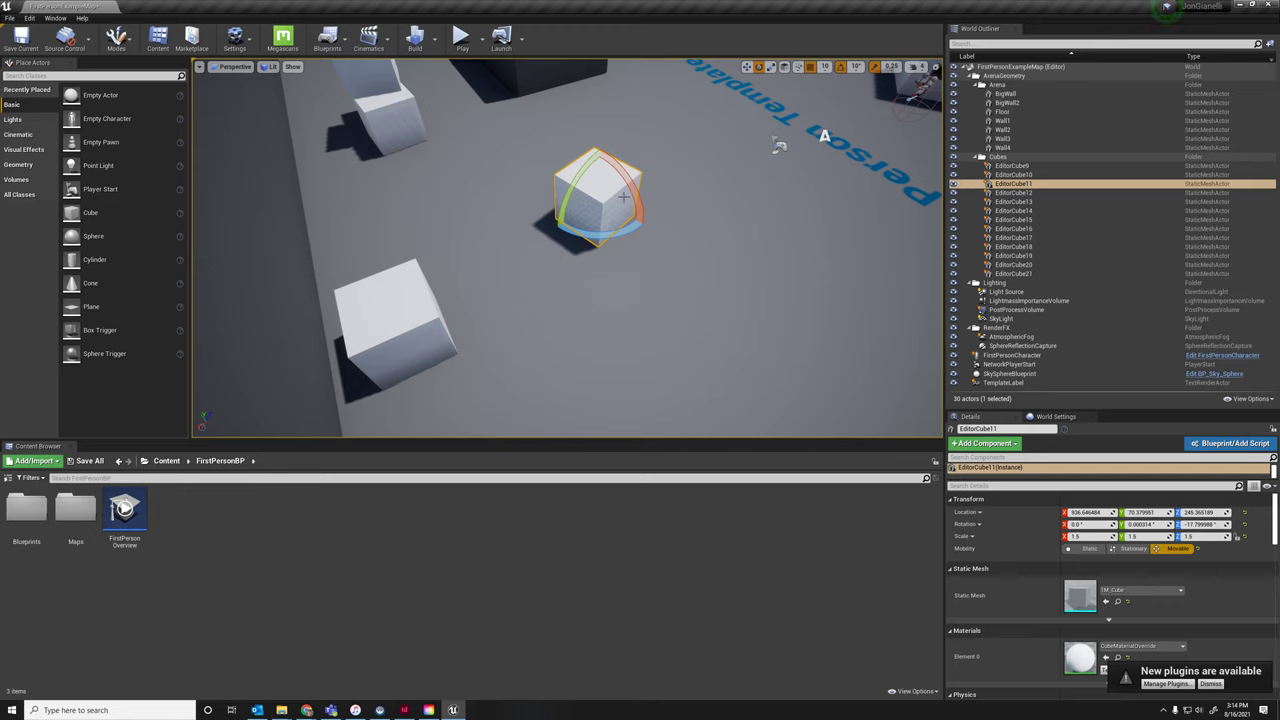
{"action": "mouse_move", "coordinate": [630, 180]}
{"action": "left_mouse_down"}
{"action": "mouse_move", "coordinate": [625, 152]}
{"action": "mouse_move", "coordinate": [611, 179]}
{"action": "left_mouse_up"}
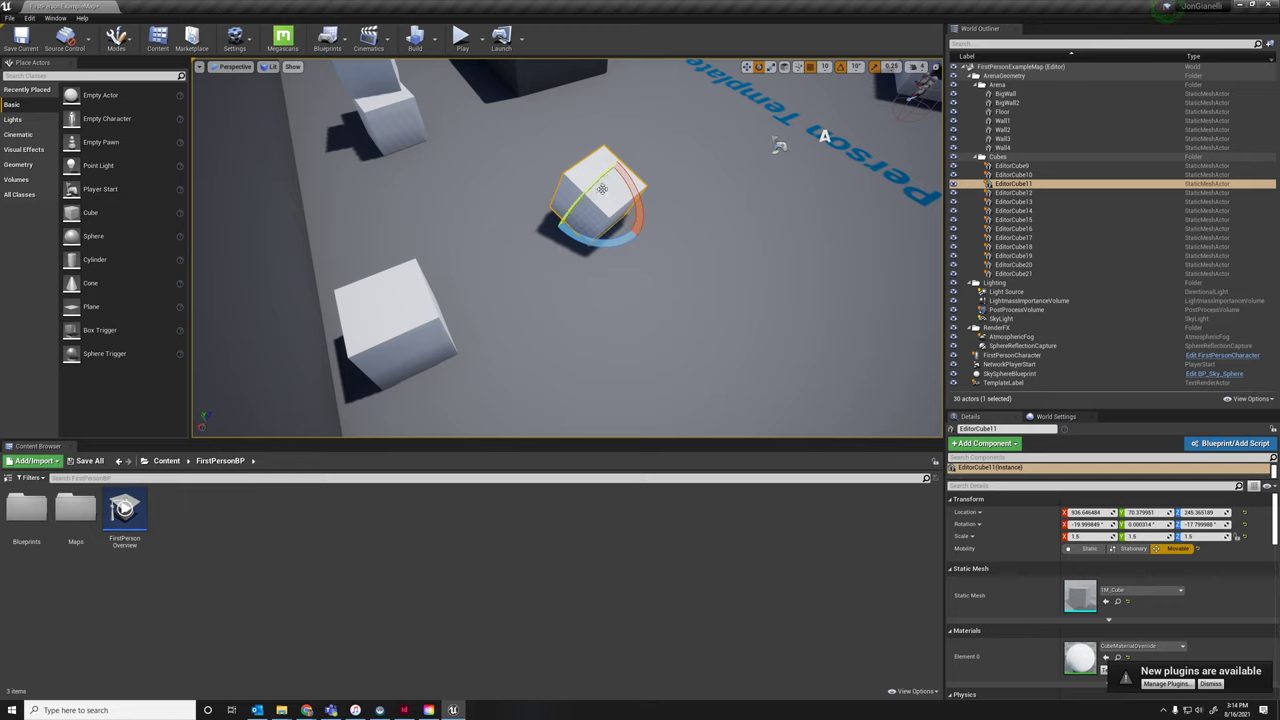
{"action": "left_click_drag", "start_coordinate": [556, 227], "coordinate": [620, 242]}
Focus the view on the tilted cube and orbit around it to examine its rotation gizmo
{"action": "right_click_drag", "start_coordinate": [620, 242], "coordinate": [650, 160]}
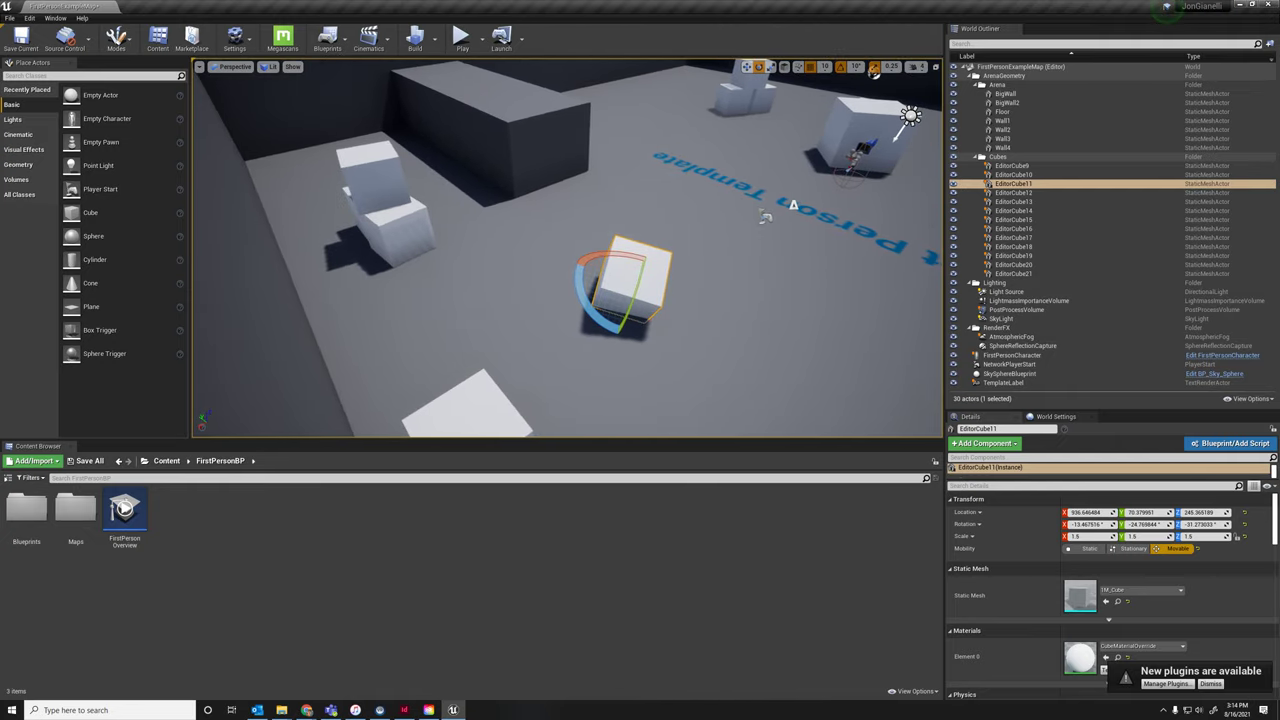
{"action": "key", "text": "f"}
{"action": "left_click_drag", "start_coordinate": [486, 382], "coordinate": [530, 270]}
{"action": "key", "text": "super"}
{"action": "right_click_drag", "start_coordinate": [575, 320], "coordinate": [605, 311]}
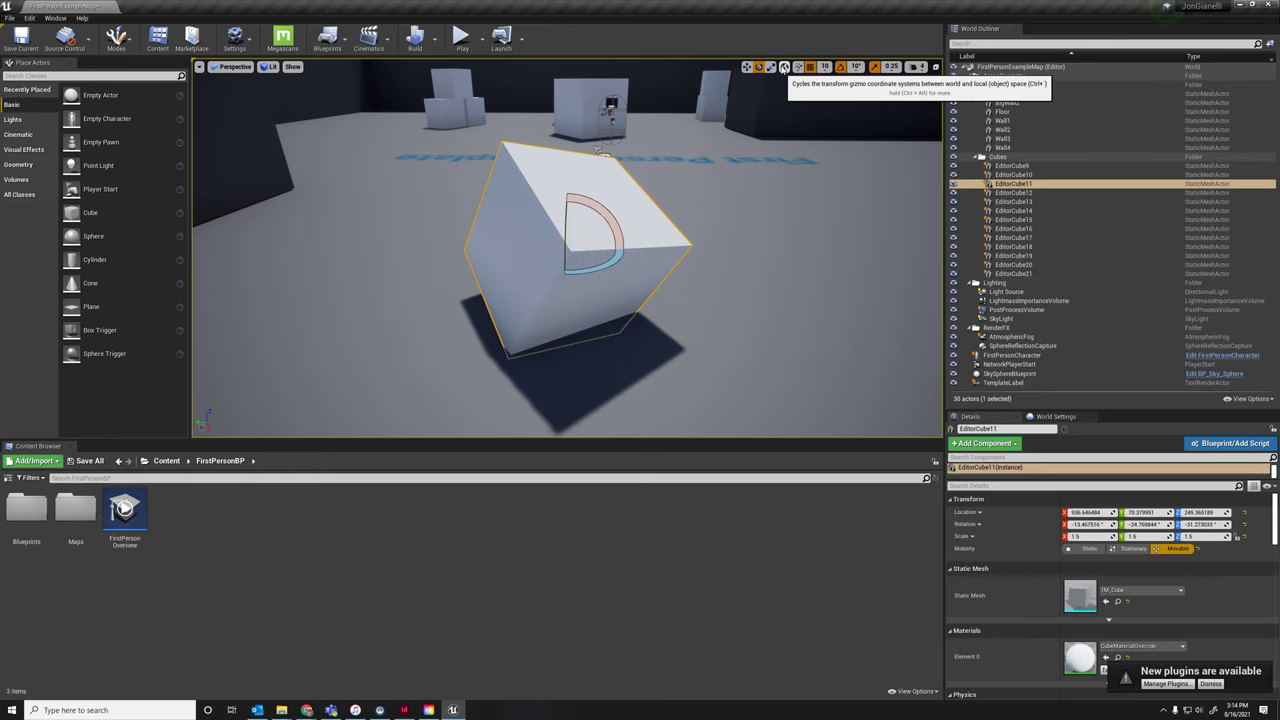
Try rotating EditorCube11 about 20° around one of its local axes and undo the rotation
{"action": "left_click_drag", "start_coordinate": [715, 170], "coordinate": [640, 191], "text": "alt"}
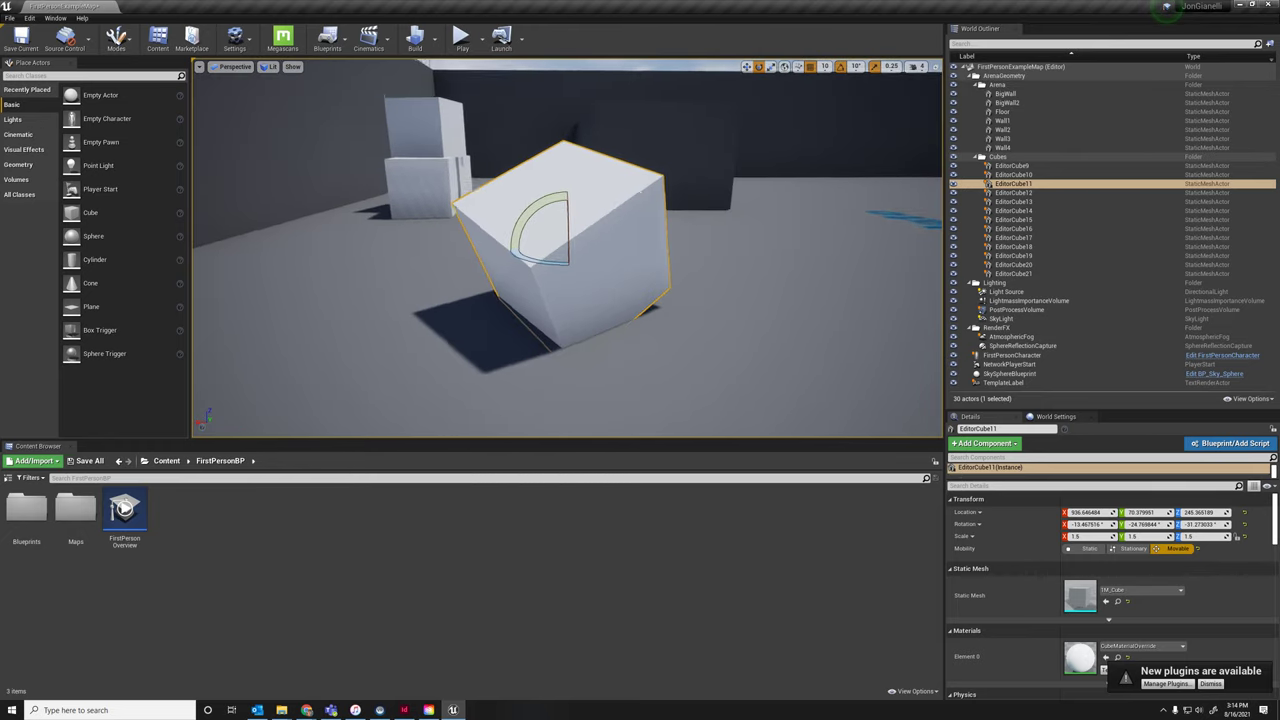
{"action": "right_click_drag", "start_coordinate": [660, 292], "coordinate": [770, 197]}
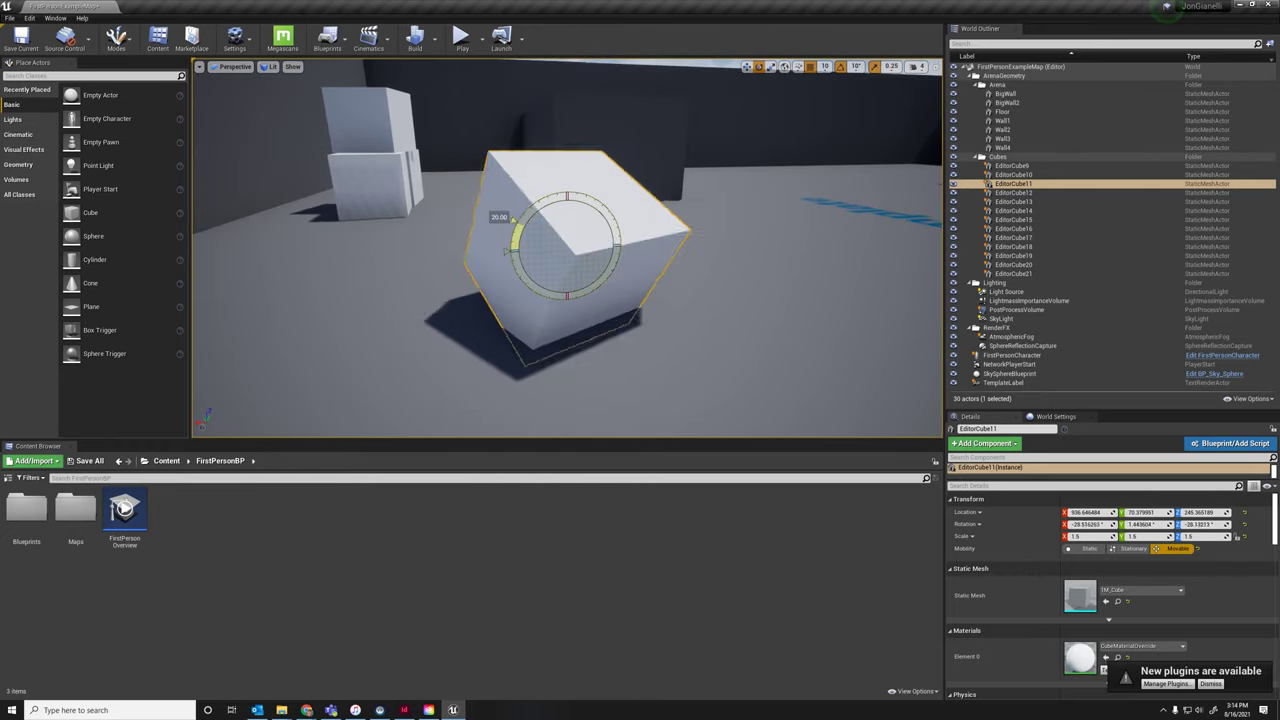
{"action": "left_click_drag", "start_coordinate": [587, 298], "coordinate": [715, 230]}
{"action": "key", "text": "ctrl+z"}
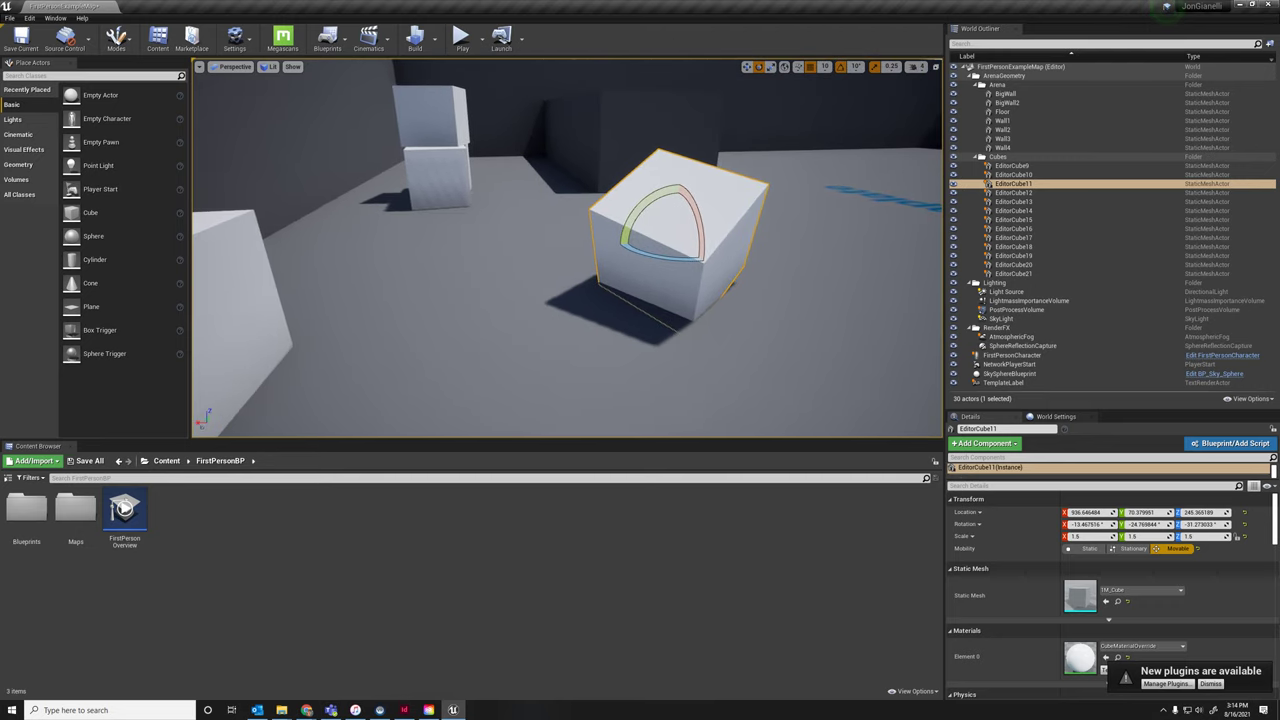
Scale EditorCube11 in local space to 2.75 on X, 3.0 on Y and 4.5 on Z
{"action": "key", "text": "r"}
{"action": "left_click_drag", "start_coordinate": [588, 315], "coordinate": [829, 297], "text": "alt"}
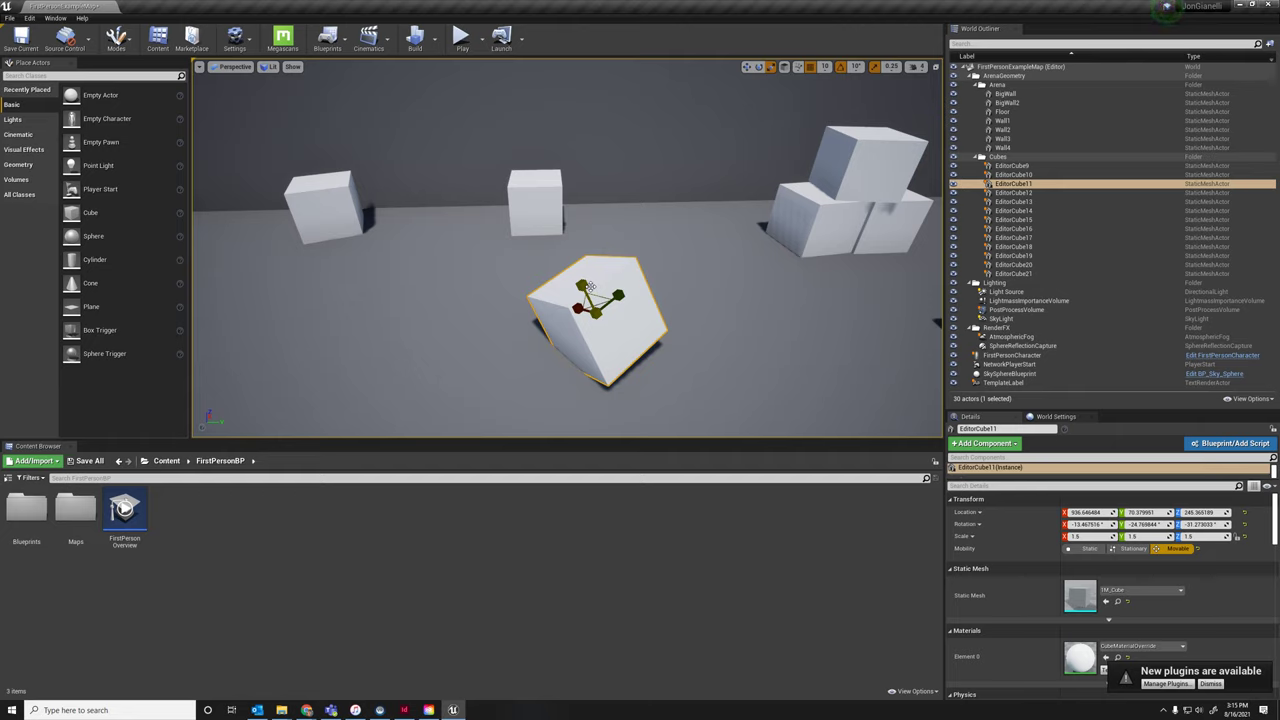
{"action": "left_click_drag", "start_coordinate": [586, 288], "coordinate": [586, 236]}
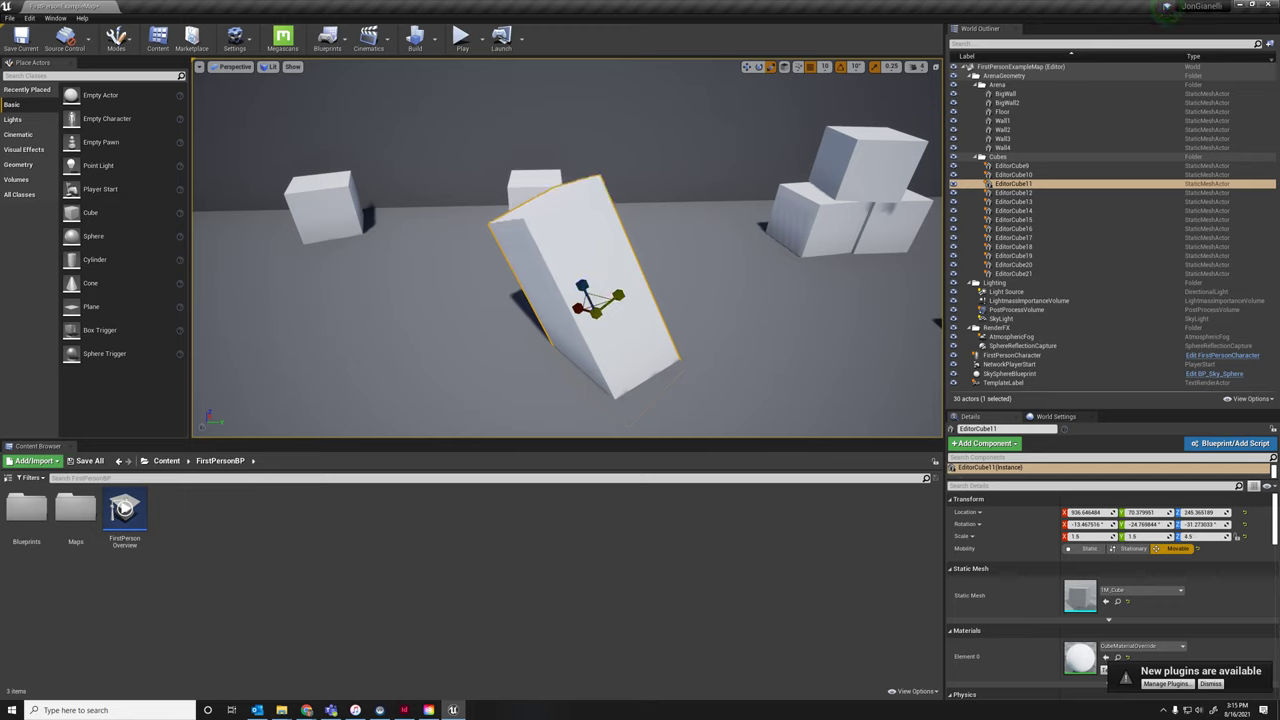
{"action": "left_click_drag", "start_coordinate": [619, 296], "coordinate": [552, 322]}
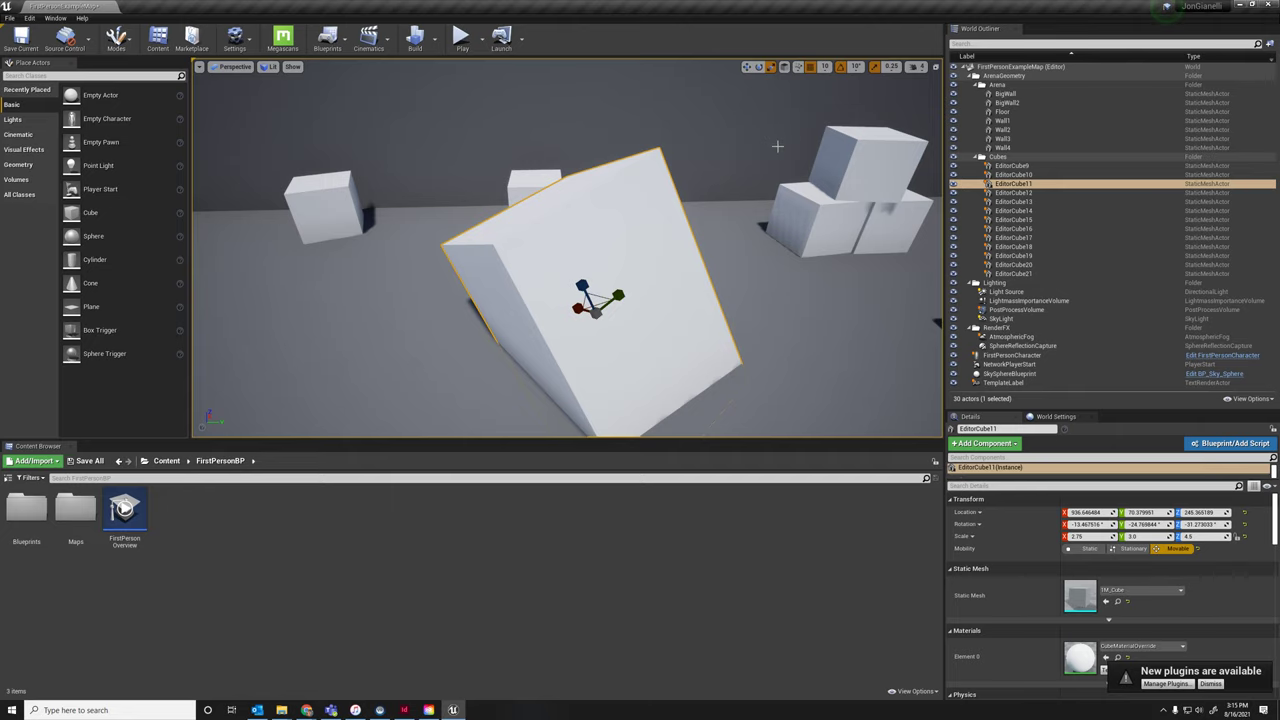
Enlarge EditorCube11 across its local XY plane to a scale of 9.0 on X and 9.25 on Y
{"action": "right_click_drag", "start_coordinate": [600, 300], "coordinate": [750, 345]}
{"action": "right_click_drag", "start_coordinate": [868, 308], "coordinate": [786, 254]}
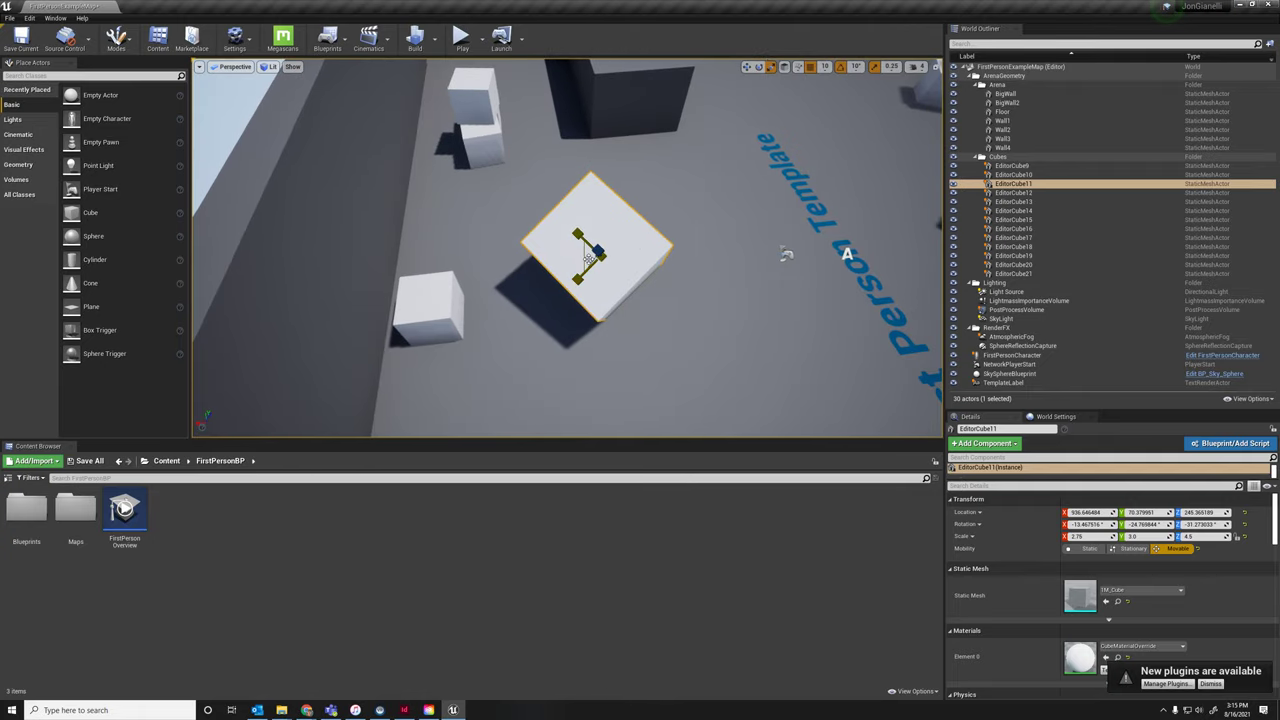
{"action": "left_click_drag", "start_coordinate": [590, 258], "coordinate": [680, 258]}
Flatten EditorCube11 to a Z scale of 0.5 and reduce its X and Y scale to 7.25
{"action": "right_click_drag", "start_coordinate": [606, 258], "coordinate": [340, 190]}
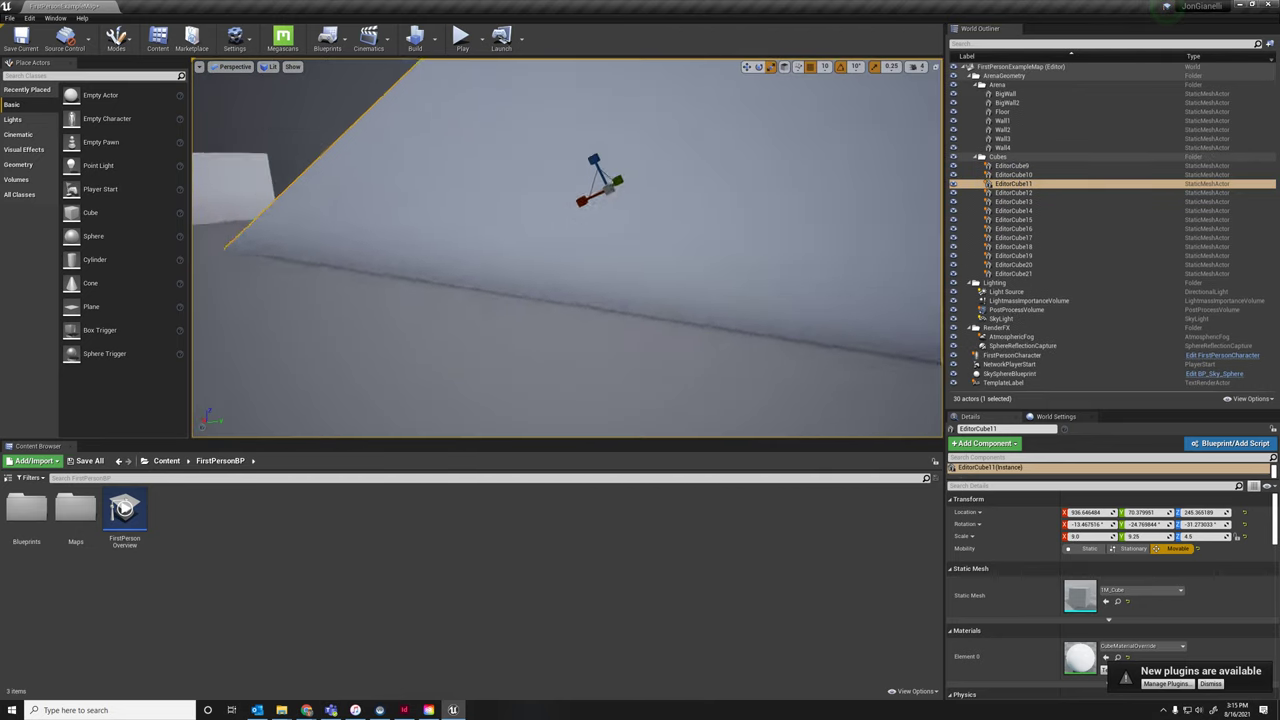
{"action": "right_click_drag", "start_coordinate": [606, 197], "coordinate": [630, 148]}
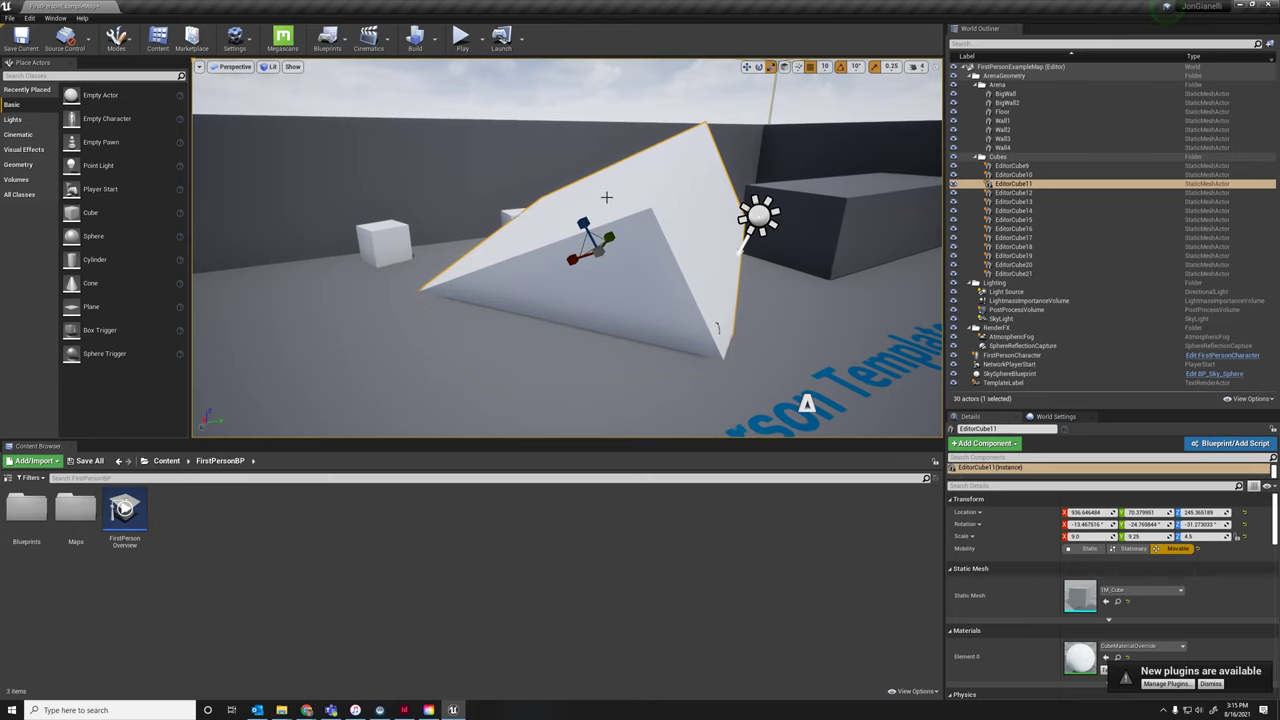
{"action": "left_click_drag", "start_coordinate": [588, 226], "coordinate": [588, 242]}
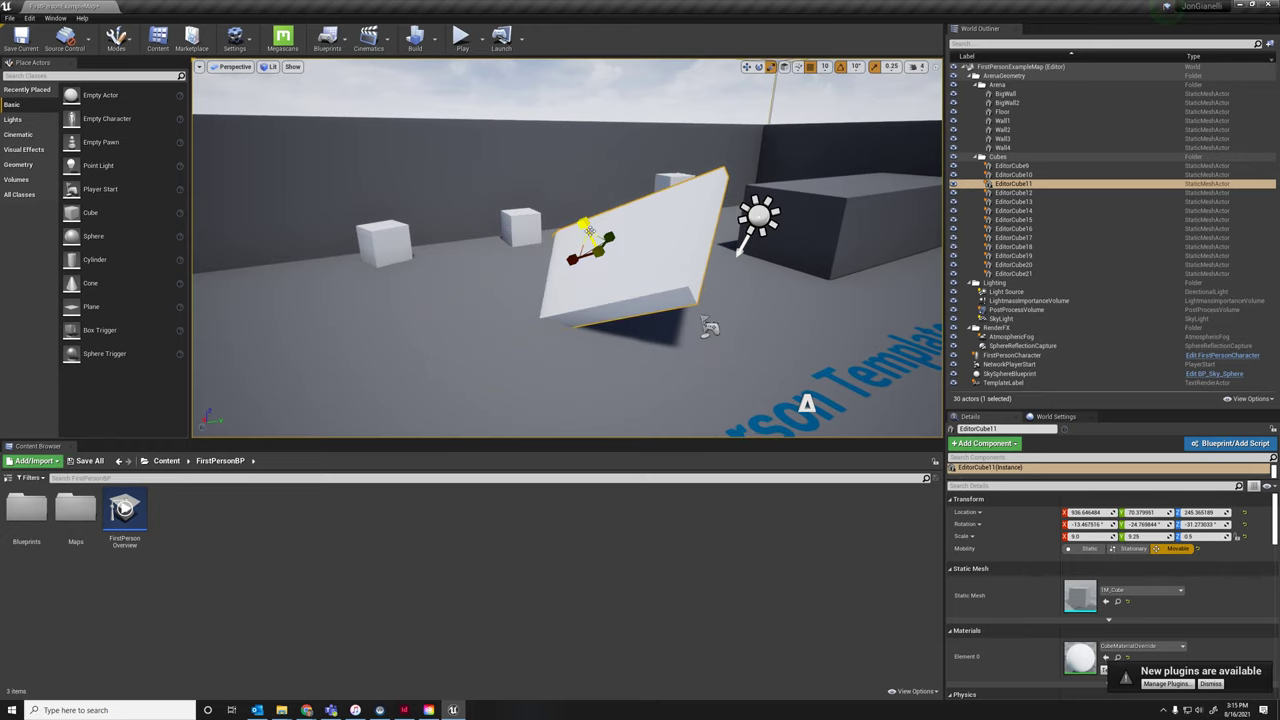
{"action": "right_click_drag", "start_coordinate": [588, 242], "coordinate": [776, 383]}
{"action": "right_click_drag", "start_coordinate": [643, 240], "coordinate": [643, 300]}
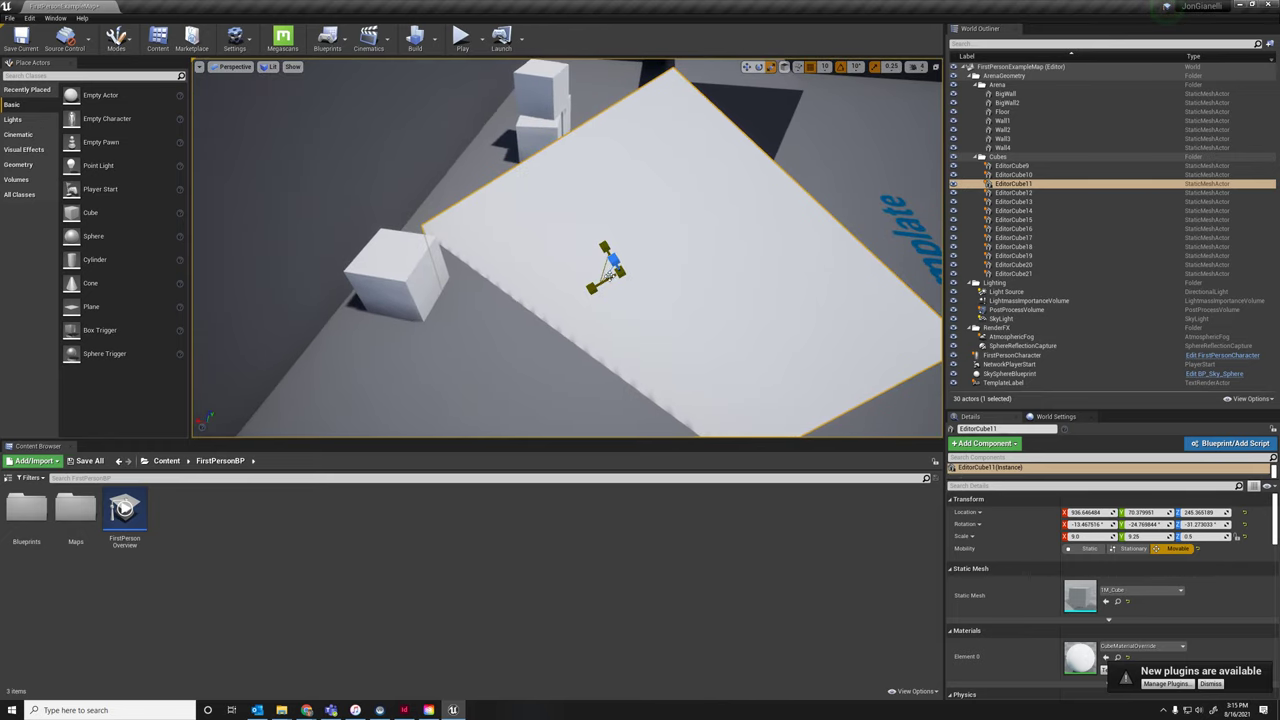
{"action": "mouse_move", "coordinate": [611, 277]}
{"action": "left_mouse_down"}
{"action": "mouse_move", "coordinate": [612, 264]}
{"action": "mouse_move", "coordinate": [611, 292]}
{"action": "mouse_move", "coordinate": [612, 262]}
{"action": "mouse_move", "coordinate": [611, 283]}
{"action": "left_mouse_up"}
{"action": "mouse_move", "coordinate": [899, 341]}
{"action": "left_mouse_down"}
{"action": "mouse_move", "coordinate": [940, 400]}
{"action": "mouse_move", "coordinate": [899, 341]}
{"action": "left_mouse_up"}
Rotate the flattened EditorCube11 nearly level, to about 2.7°, 5.8° and -23.4° on X, Y and Z
{"action": "key", "text": "e"}
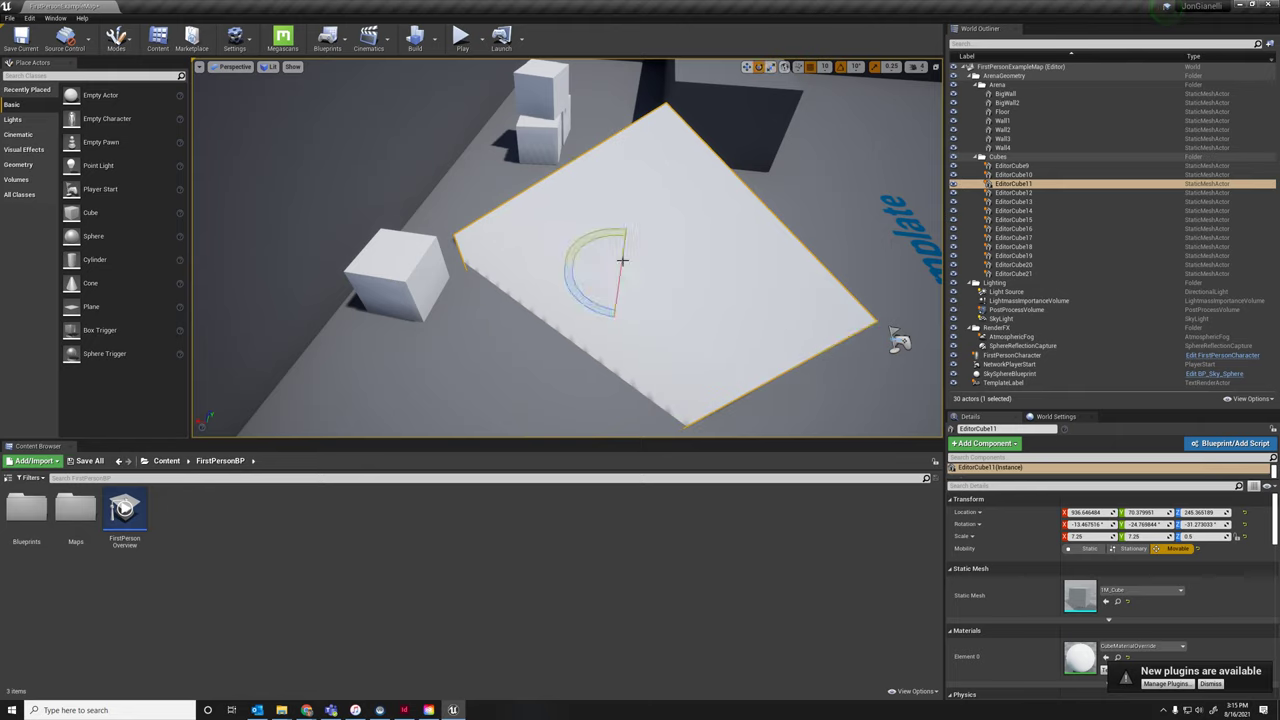
{"action": "left_click_drag", "start_coordinate": [622, 260], "coordinate": [628, 286]}
{"action": "left_click_drag", "start_coordinate": [609, 241], "coordinate": [640, 249]}
Delete the flattened EditorCube11 slab from the level
{"action": "right_click_drag", "start_coordinate": [710, 271], "coordinate": [610, 305]}
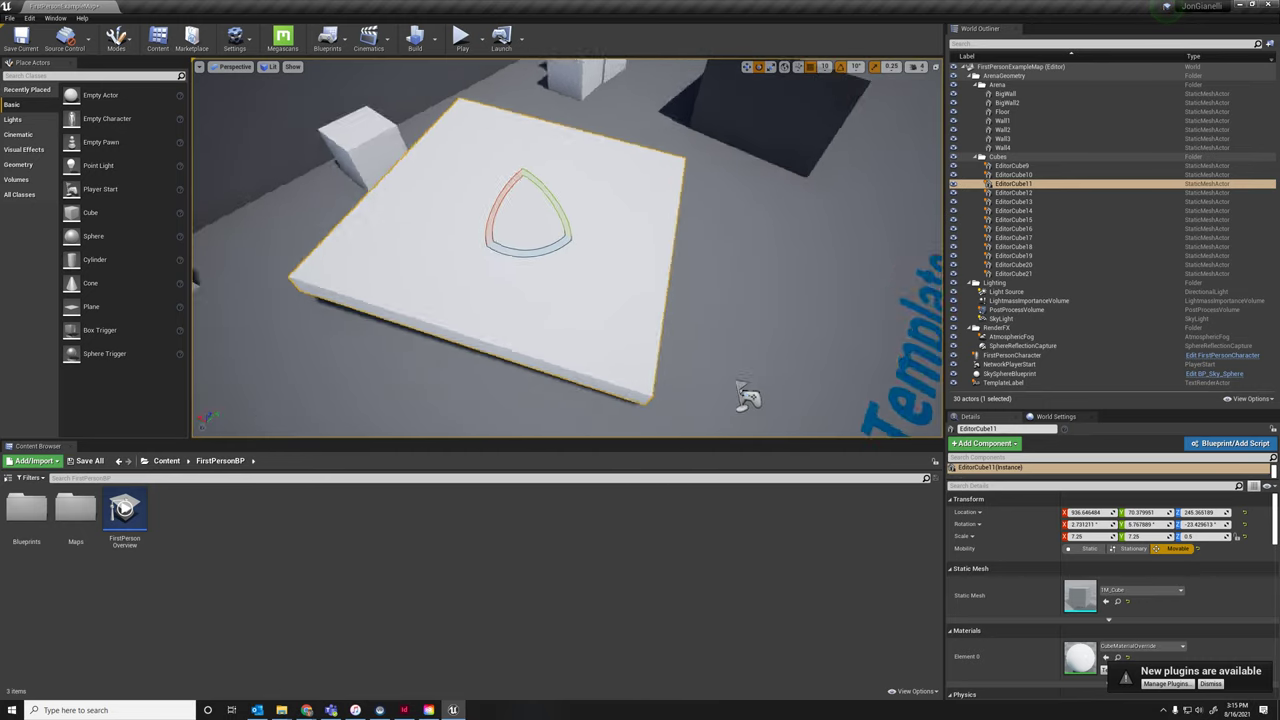
{"action": "mouse_move", "coordinate": [738, 384]}
{"action": "right_mouse_down"}
{"action": "mouse_move", "coordinate": [583, 395]}
{"action": "mouse_move", "coordinate": [684, 318]}
{"action": "mouse_move", "coordinate": [705, 280]}
{"action": "mouse_move", "coordinate": [690, 280]}
{"action": "mouse_move", "coordinate": [720, 300]}
{"action": "mouse_move", "coordinate": [914, 286]}
{"action": "mouse_move", "coordinate": [724, 392]}
{"action": "right_mouse_up"}
{"action": "key", "text": "Delete"}
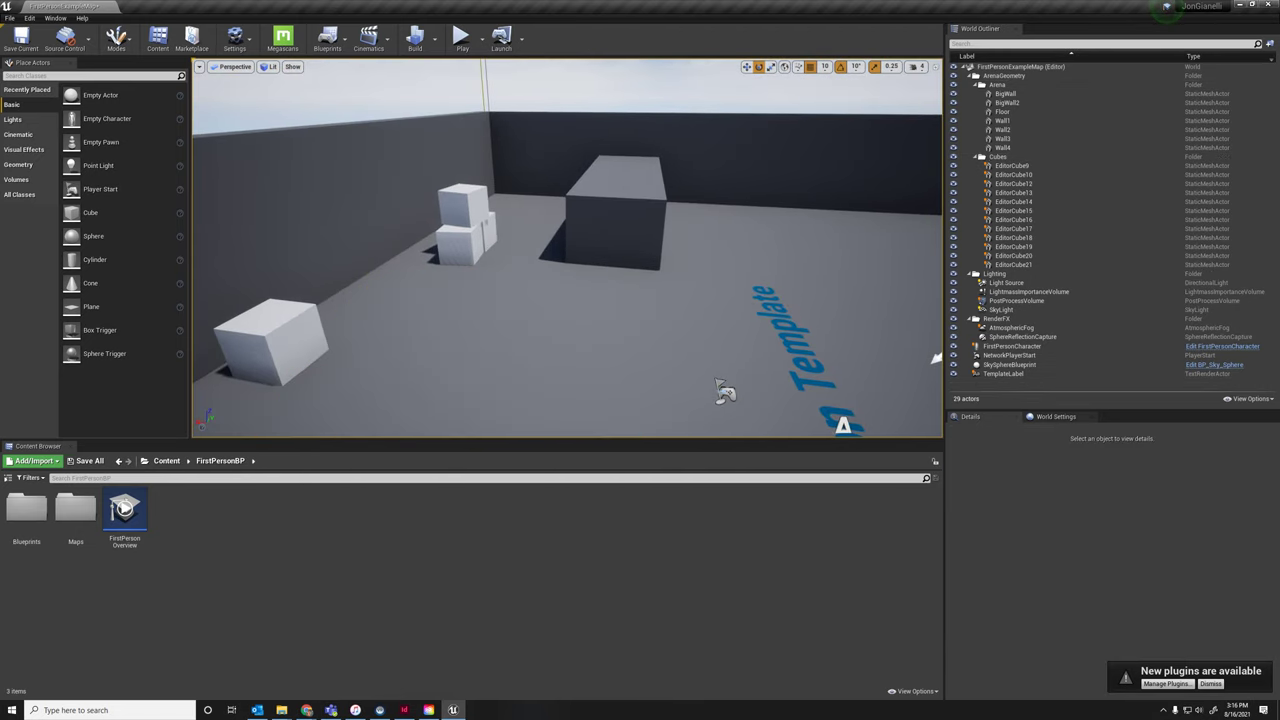
Duplicate EditorCube10 along X into a row of three adjoining cubes, with the copies at about X 1314 and X 1164
{"action": "left_click", "coordinate": [281, 372]}
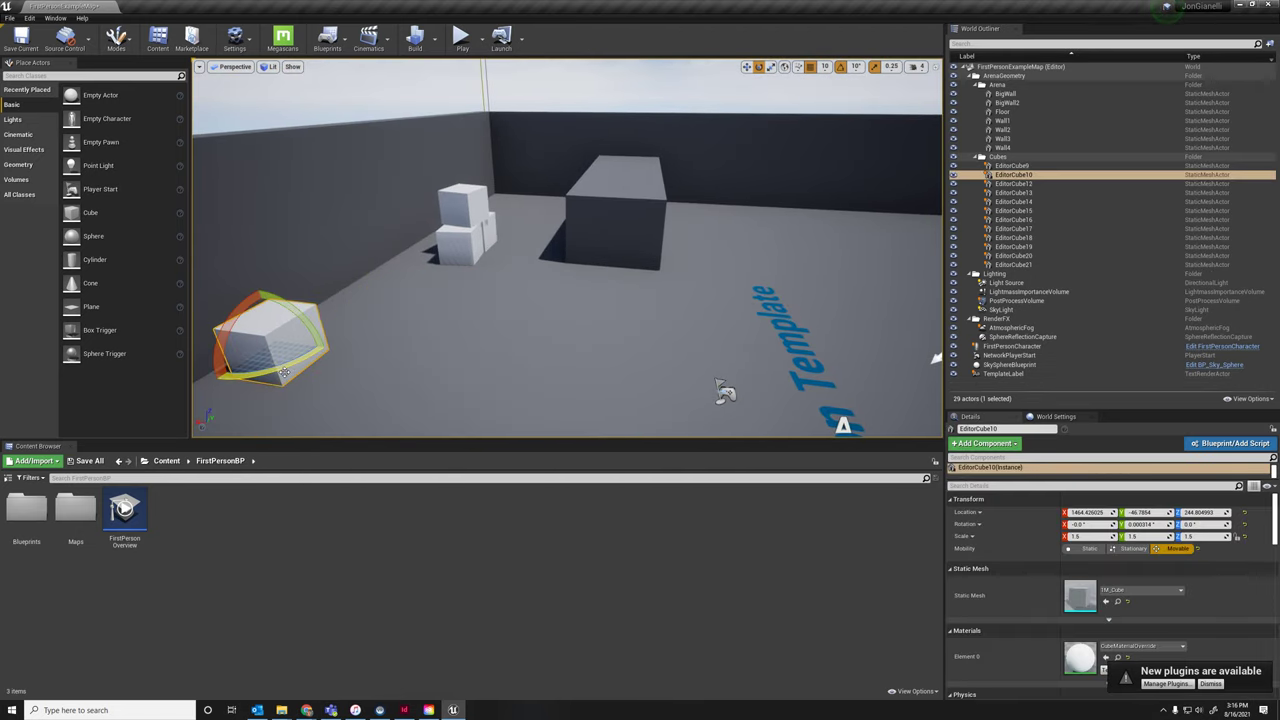
{"action": "key", "text": "w"}
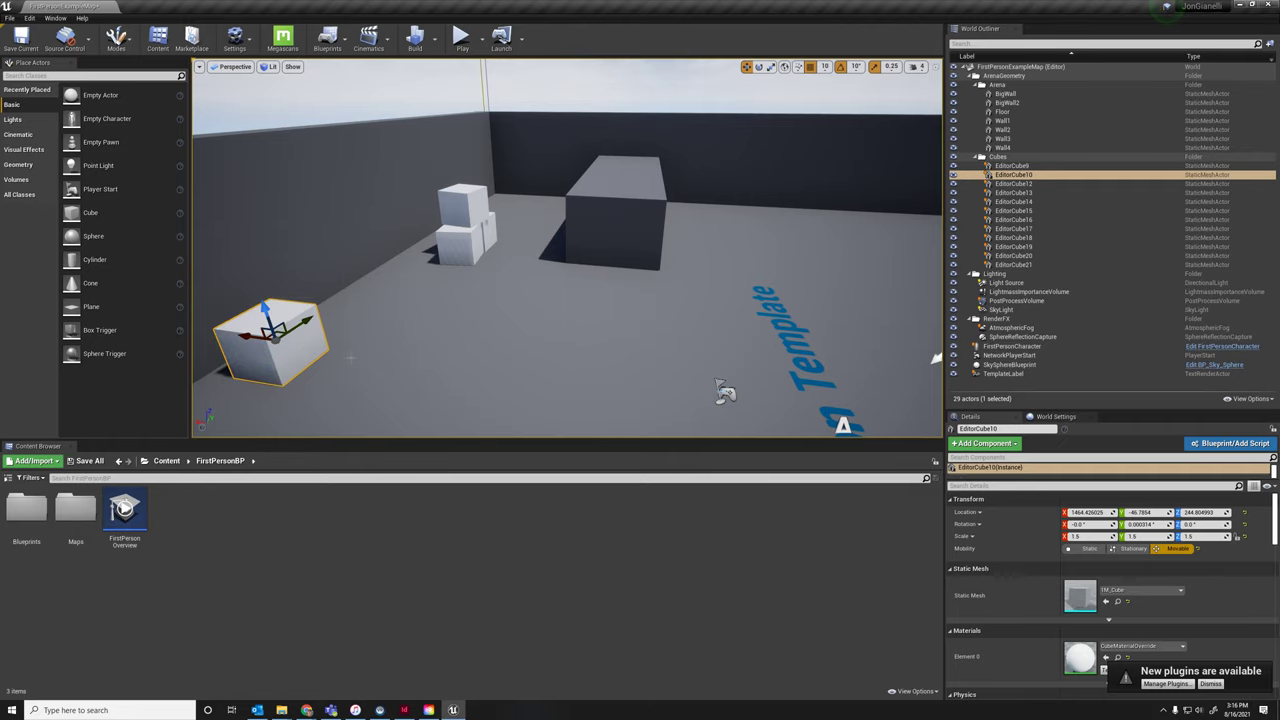
{"action": "right_click_drag", "start_coordinate": [480, 300], "coordinate": [425, 360]}
{"action": "right_click_drag", "start_coordinate": [610, 340], "coordinate": [638, 434]}
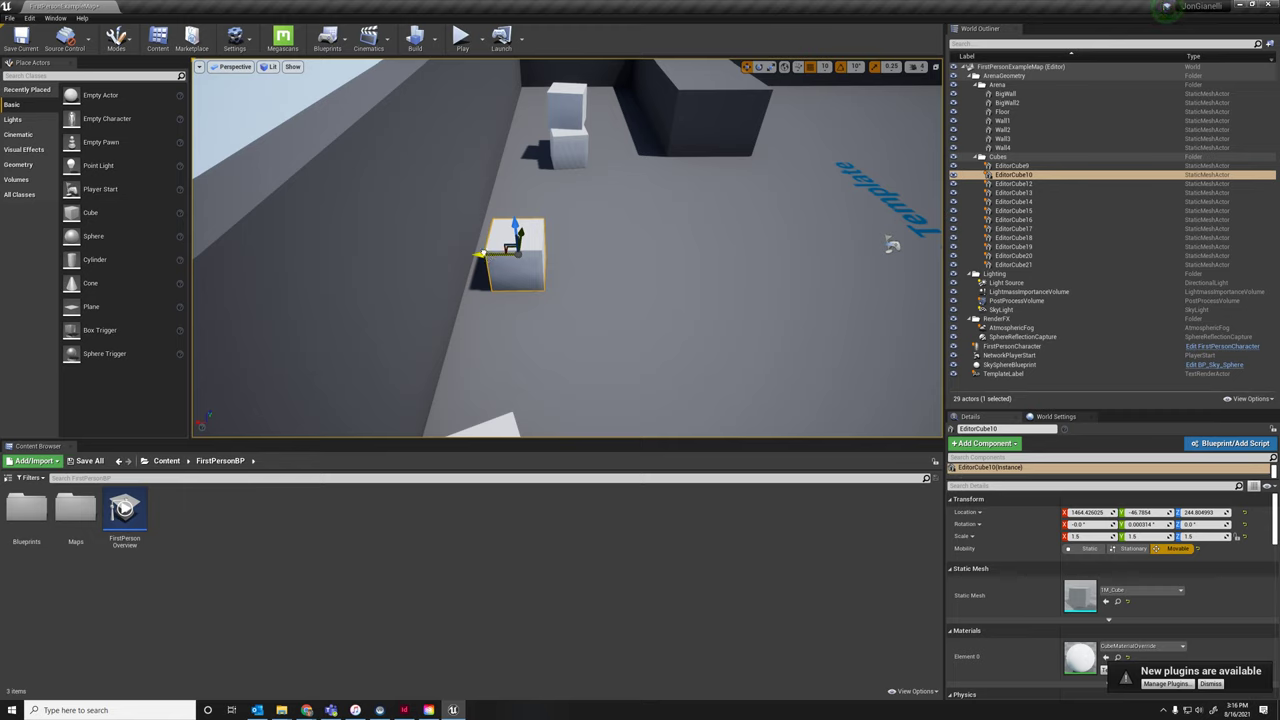
{"action": "left_click_drag", "start_coordinate": [480, 253], "coordinate": [535, 260], "text": "alt"}
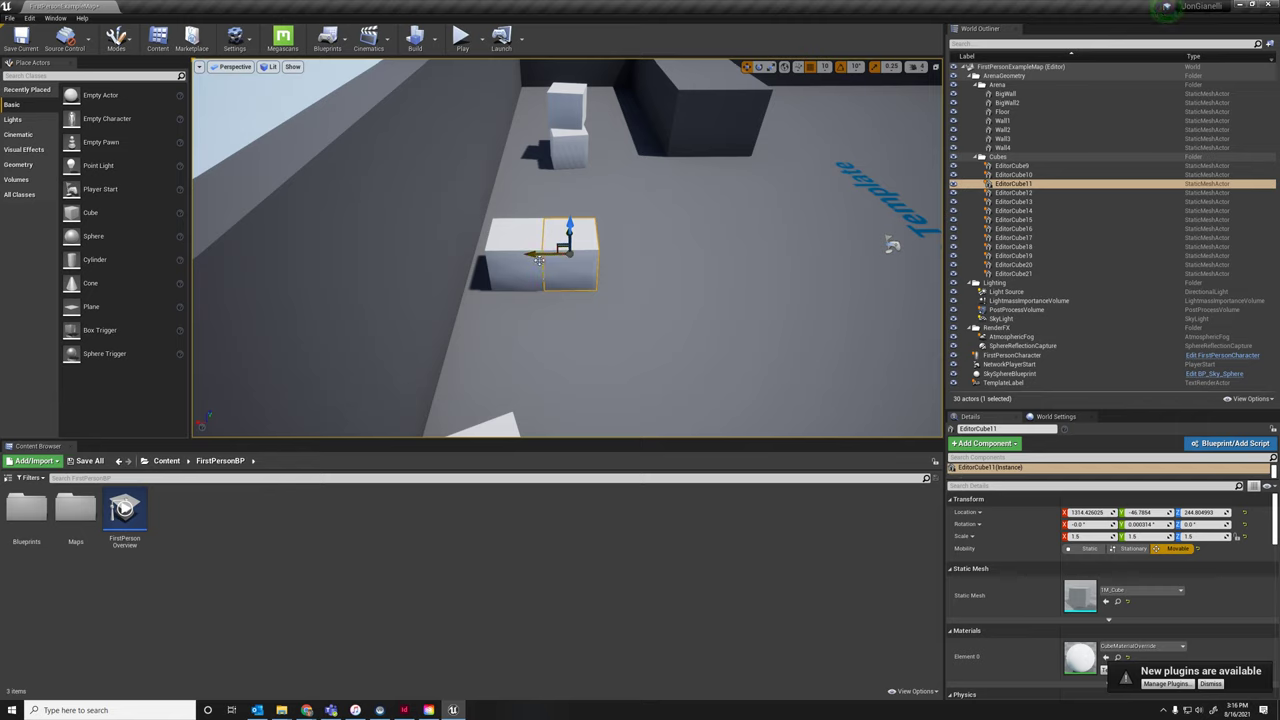
{"action": "left_click_drag", "start_coordinate": [538, 258], "coordinate": [677, 252], "text": "alt"}
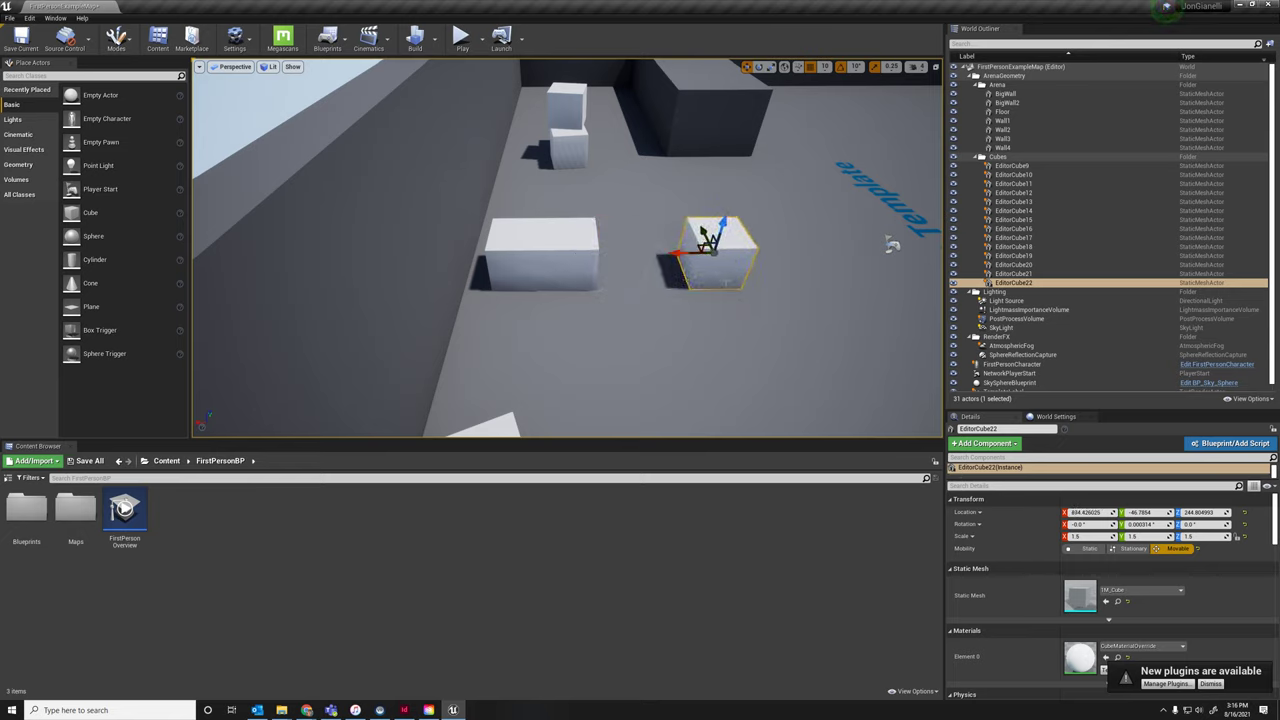
{"action": "key", "text": "ctrl+z"}
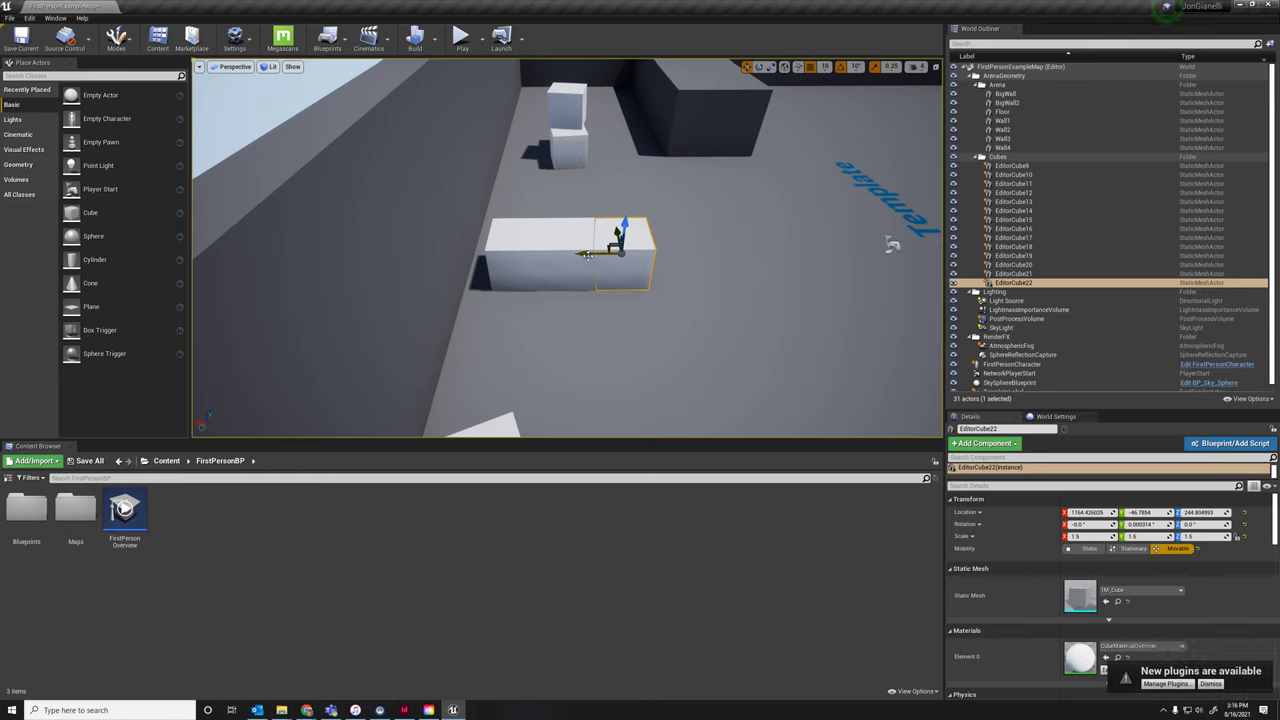
Try sliding EditorCube22 farther along X with the camera following it
{"action": "left_click_drag", "start_coordinate": [587, 256], "coordinate": [665, 255], "text": "shift"}
{"action": "left_click_drag", "start_coordinate": [801, 245], "coordinate": [890, 245], "text": "shift"}
Focus the view on EditorCube14, the upper cube of the stack, and look back toward the cube row
{"action": "left_click", "coordinate": [567, 108]}
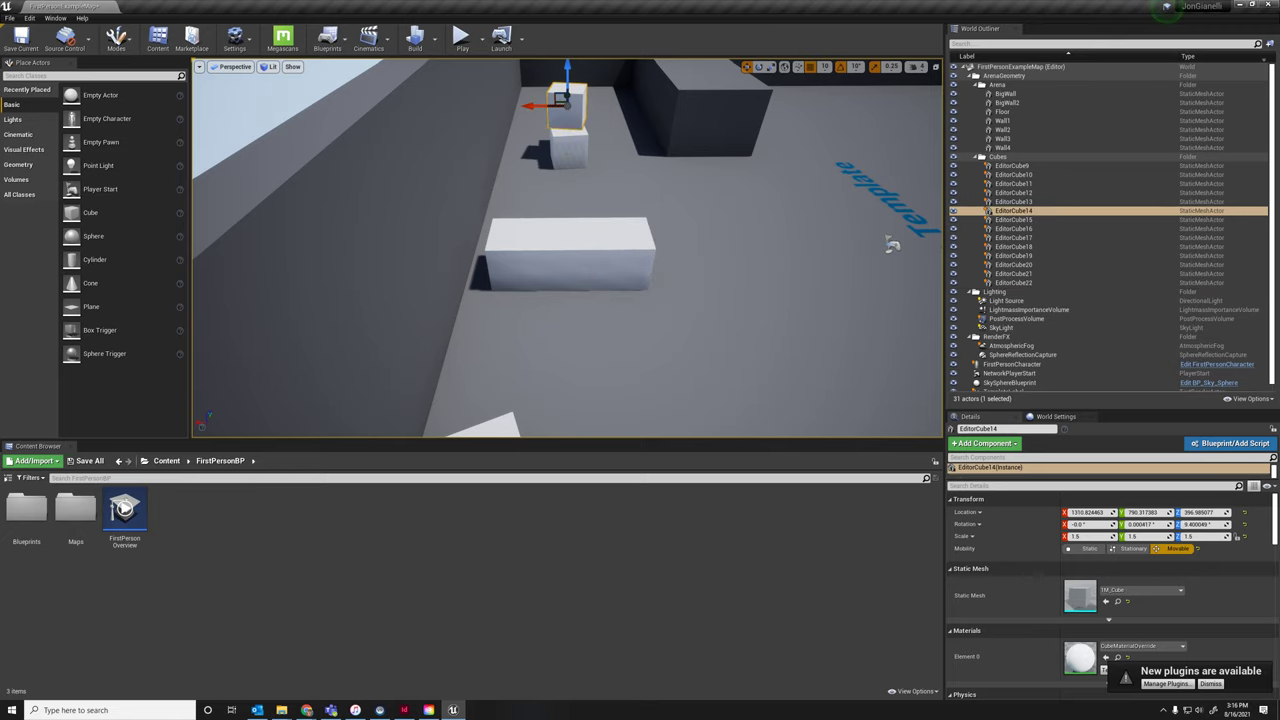
{"action": "key", "text": "f"}
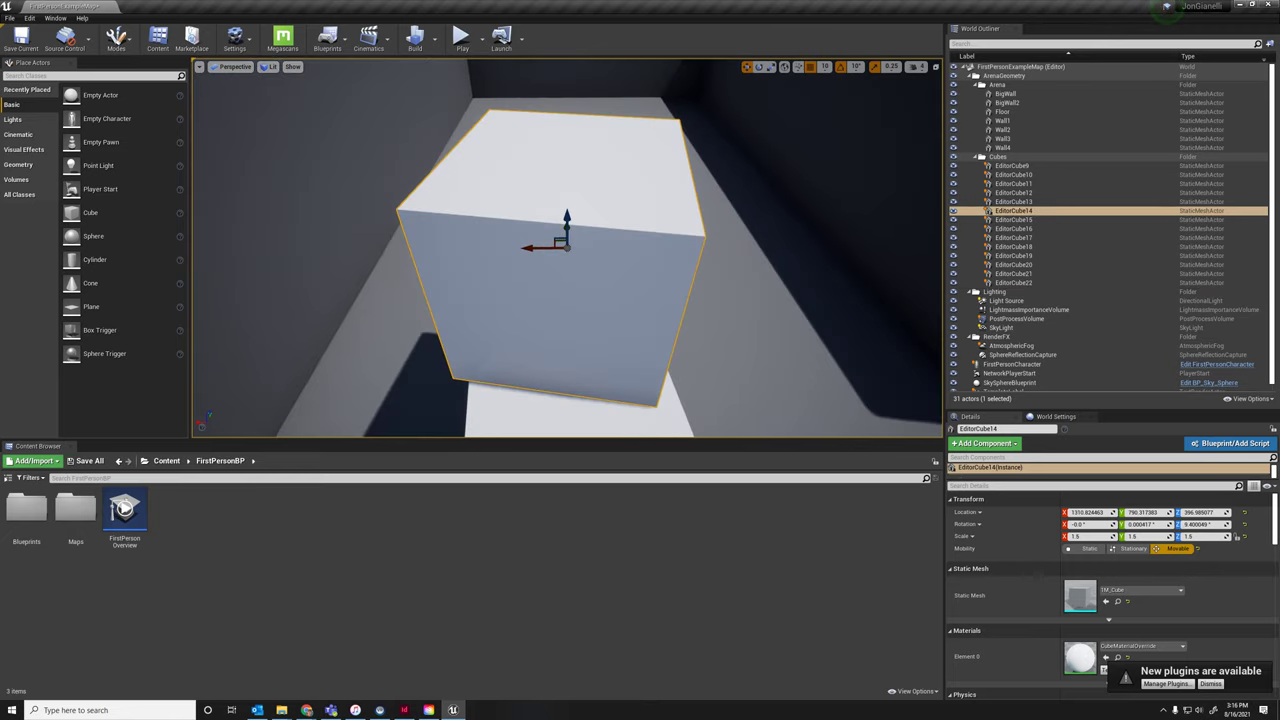
{"action": "mouse_move", "coordinate": [664, 311]}
{"action": "right_mouse_down"}
{"action": "mouse_move", "coordinate": [780, 318]}
{"action": "mouse_move", "coordinate": [720, 325]}
{"action": "mouse_move", "coordinate": [664, 311]}
{"action": "right_mouse_up"}
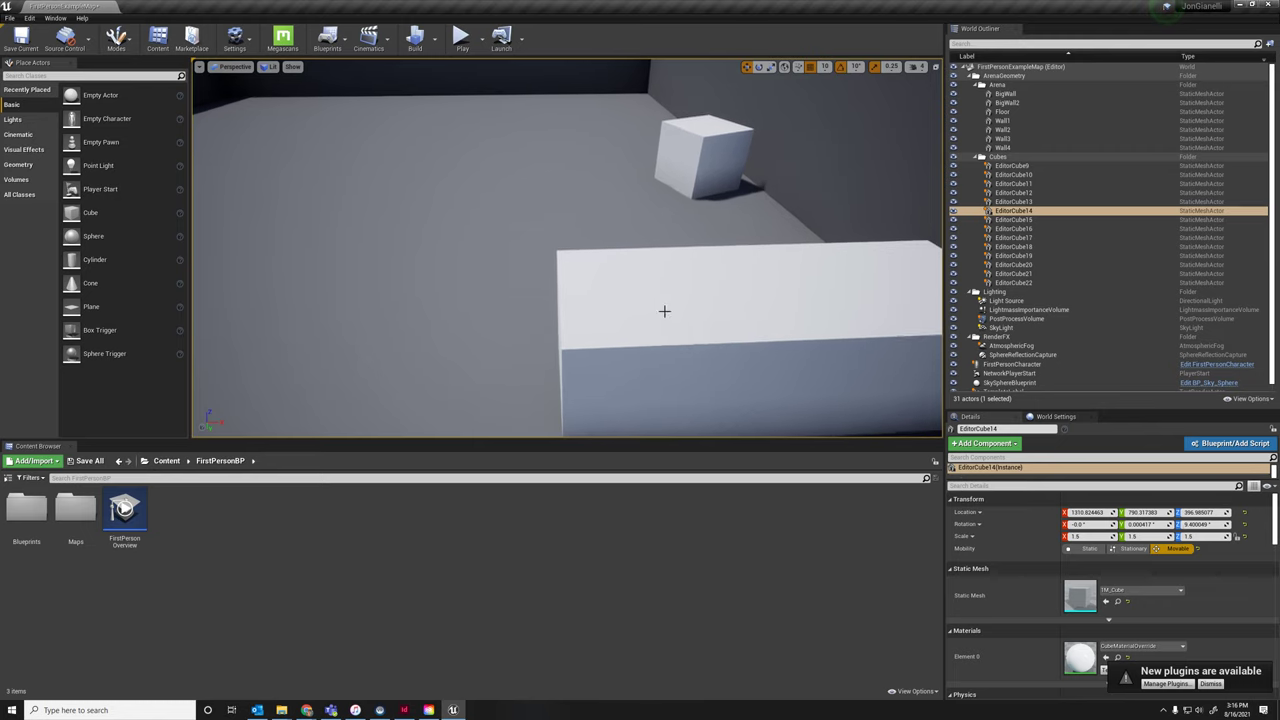
Turn off position grid snapping and slide EditorCube22 away from the cube row to about X 1063
{"action": "left_click", "coordinate": [664, 311]}
{"action": "key", "text": "f"}
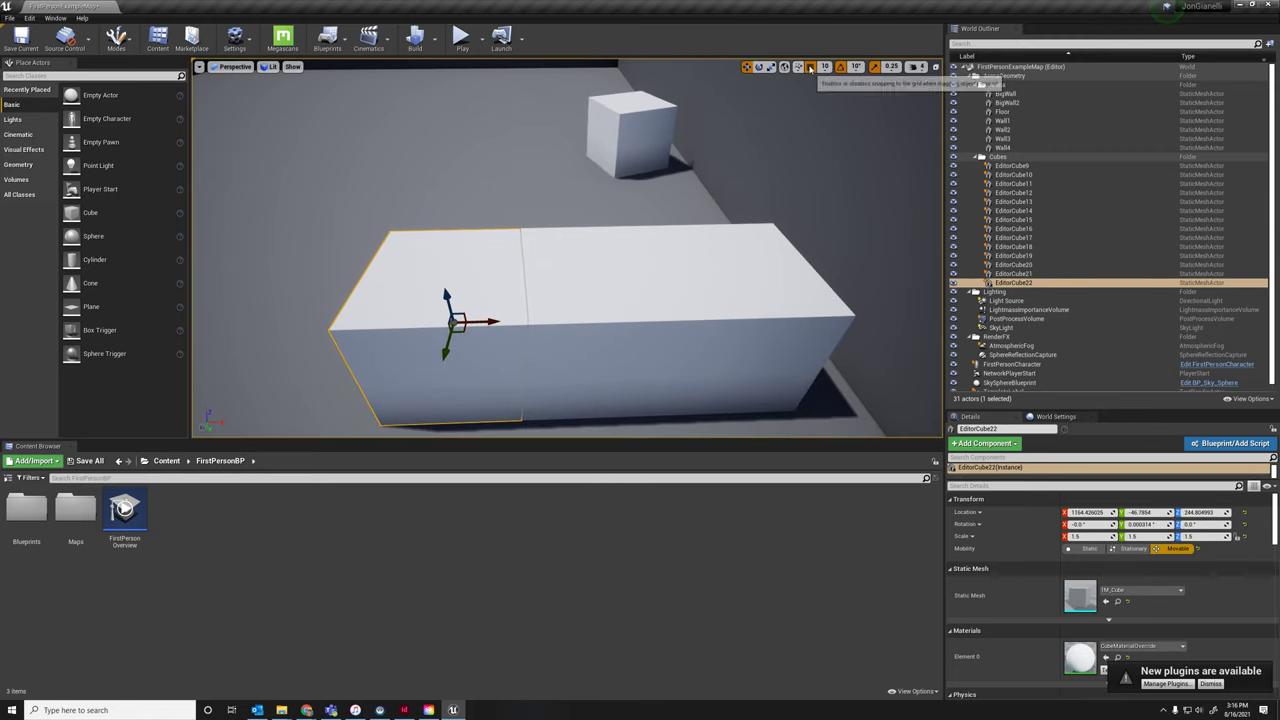
{"action": "mouse_move", "coordinate": [497, 321]}
{"action": "left_mouse_down"}
{"action": "mouse_move", "coordinate": [429, 316]}
{"action": "mouse_move", "coordinate": [503, 322]}
{"action": "mouse_move", "coordinate": [478, 322]}
{"action": "mouse_move", "coordinate": [492, 321]}
{"action": "left_mouse_up"}
{"action": "right_click_drag", "start_coordinate": [492, 321], "coordinate": [511, 267]}
{"action": "left_click_drag", "start_coordinate": [479, 258], "coordinate": [303, 252]}
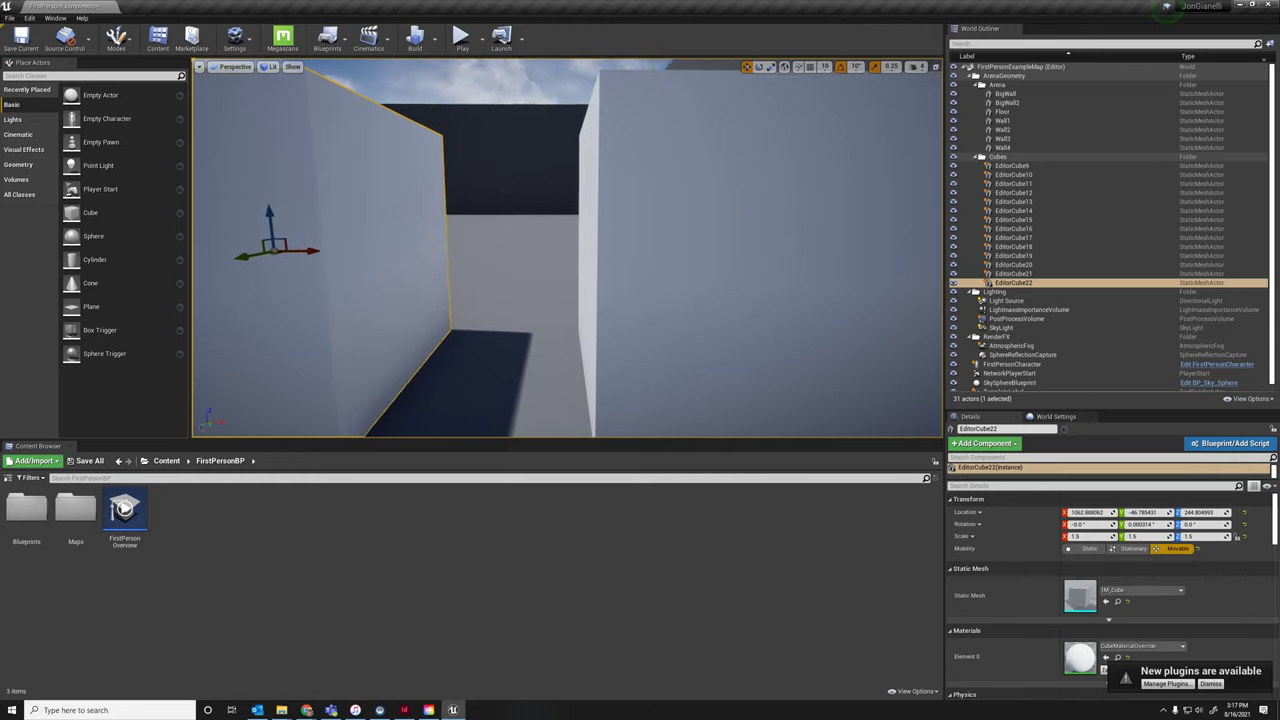
Compare the gap beside EditorCube22 with the adjoining EditorCube11 and EditorCube10
{"action": "right_click_drag", "start_coordinate": [400, 262], "coordinate": [360, 352]}
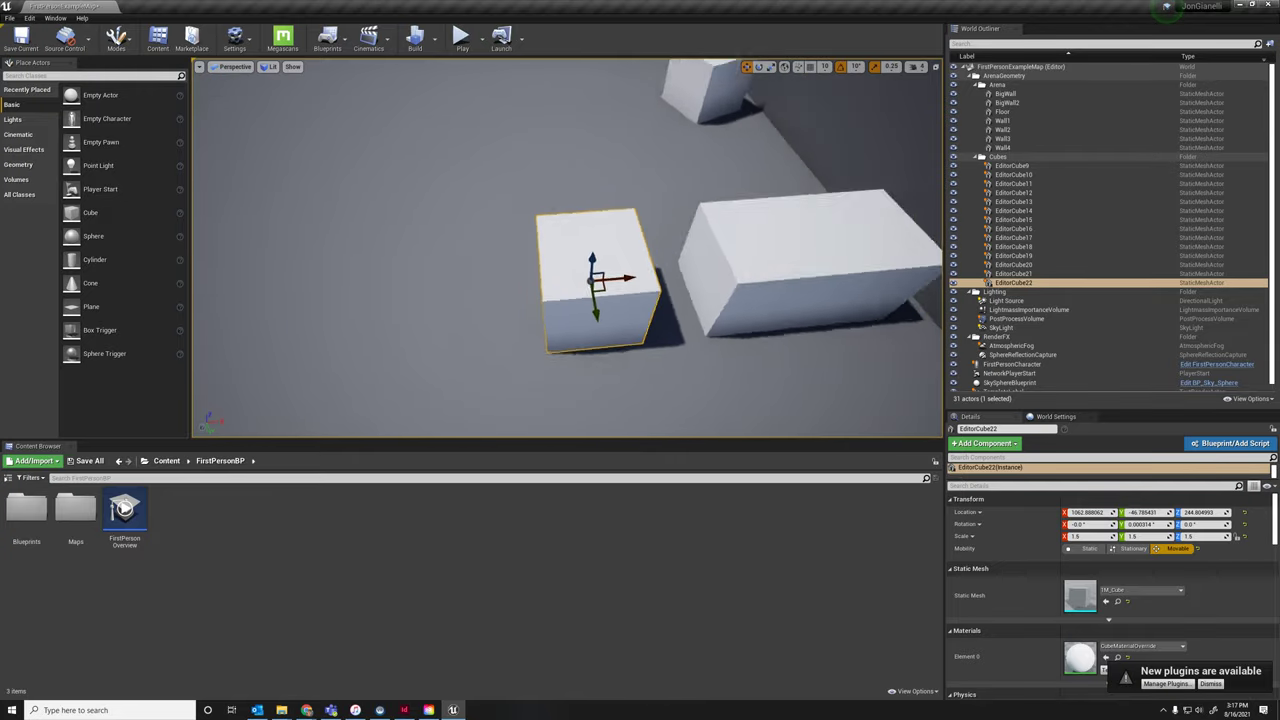
{"action": "right_click_drag", "start_coordinate": [308, 280], "coordinate": [318, 282]}
{"action": "right_click_drag", "start_coordinate": [606, 266], "coordinate": [690, 268]}
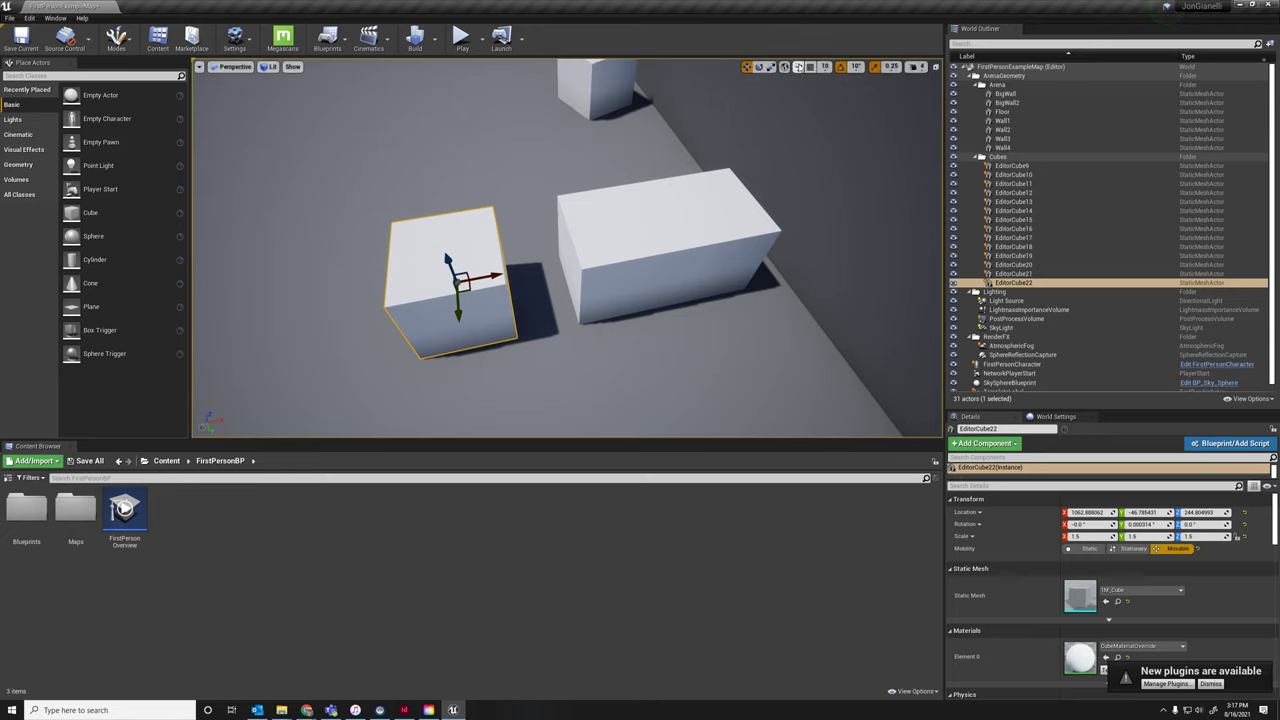
{"action": "left_click", "coordinate": [670, 255]}
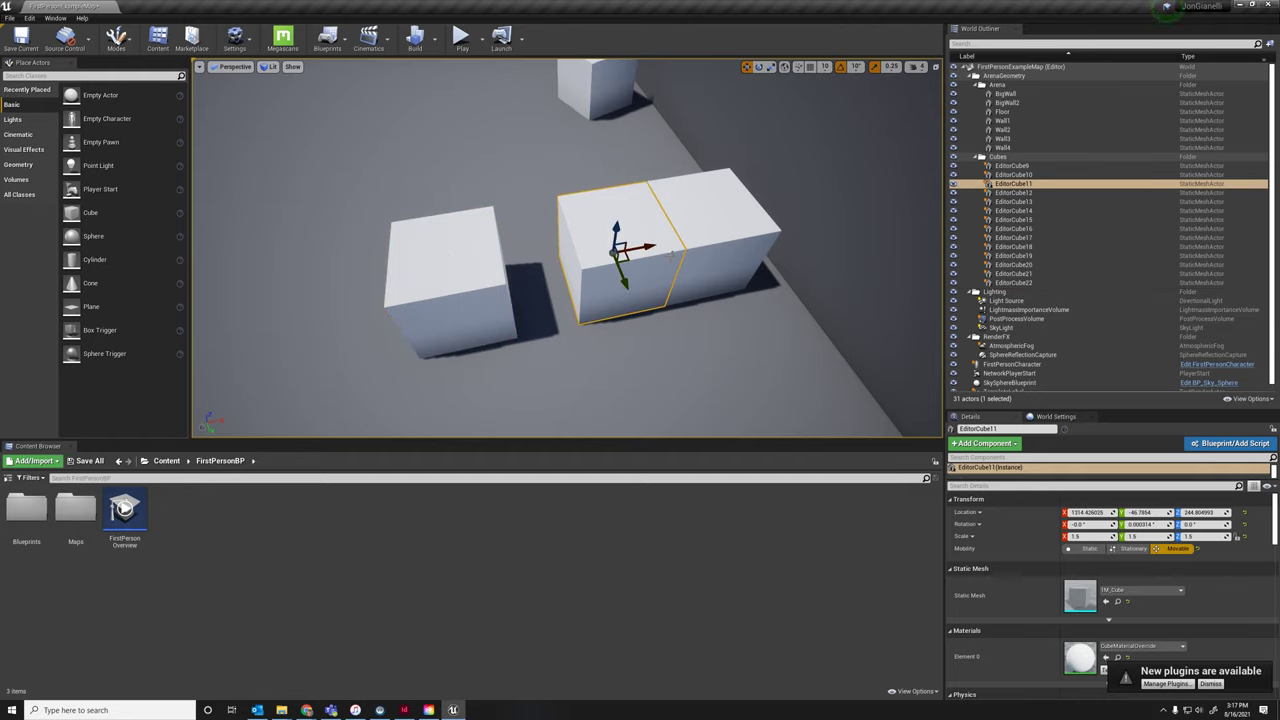
{"action": "left_click", "coordinate": [709, 233]}
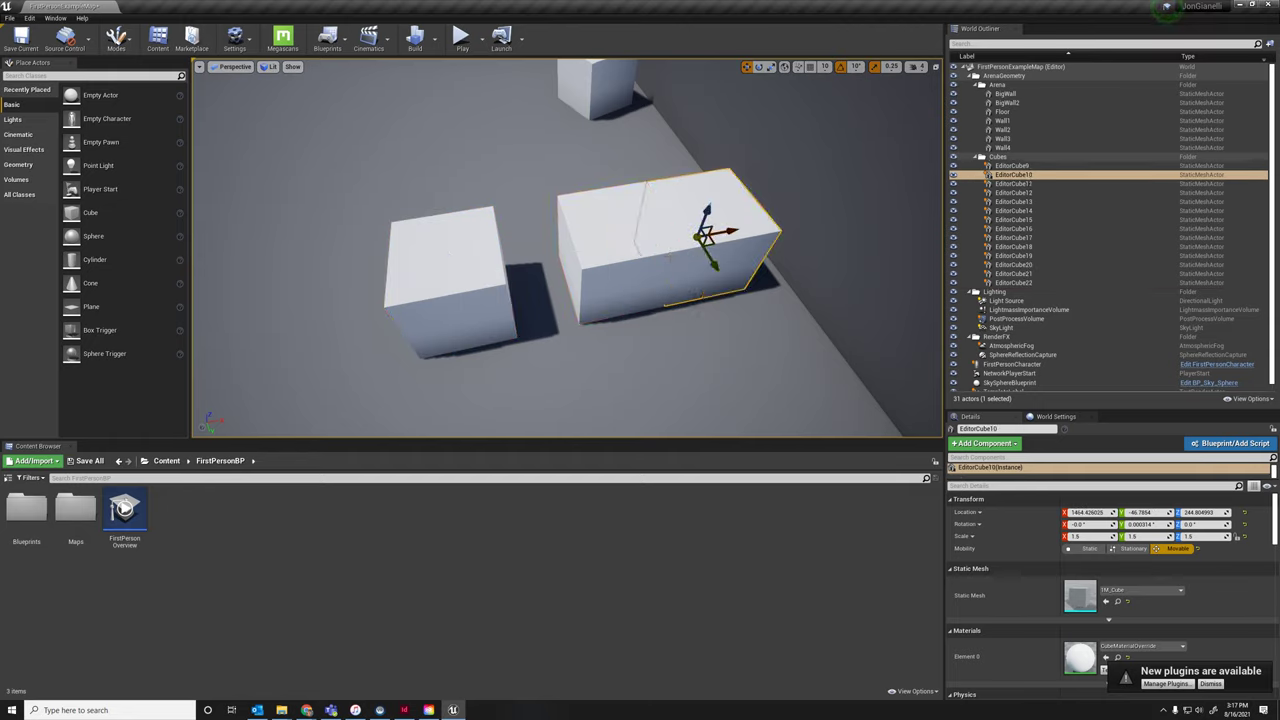
Select EditorCube22 and turn position grid snapping back on with a snap value of 50
{"action": "left_click", "coordinate": [479, 268]}
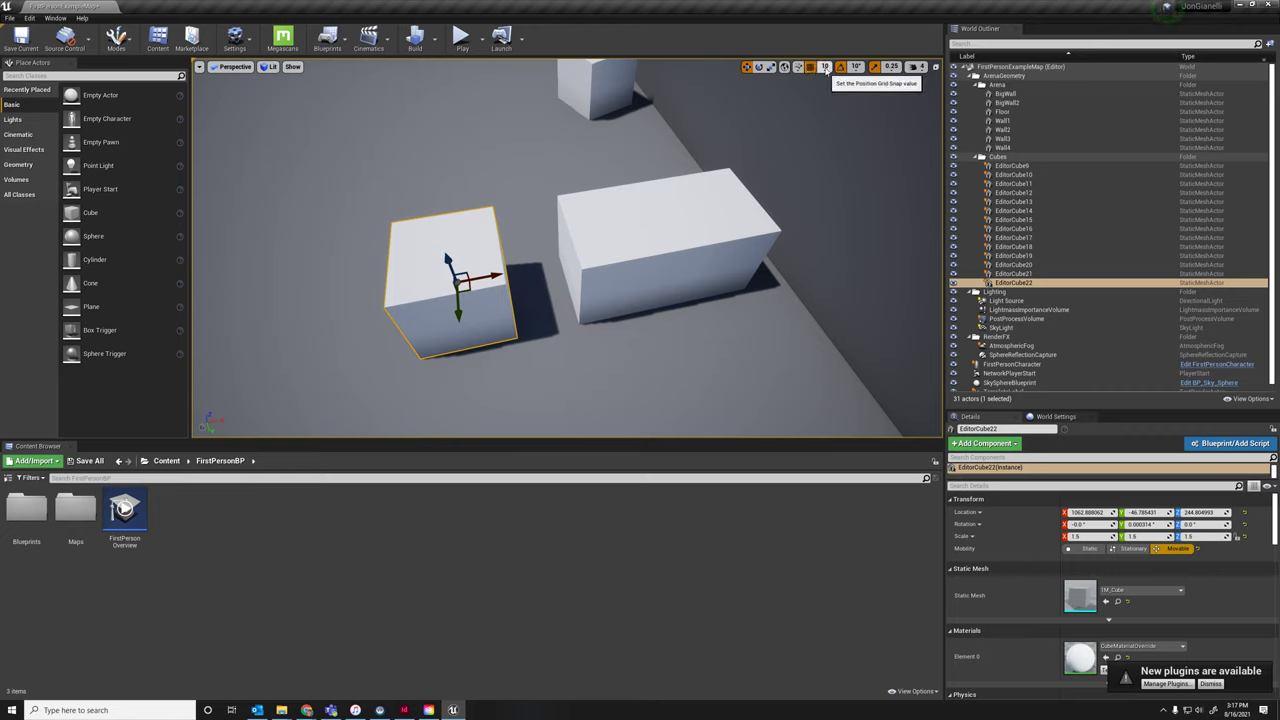
{"action": "left_click", "coordinate": [825, 67]}
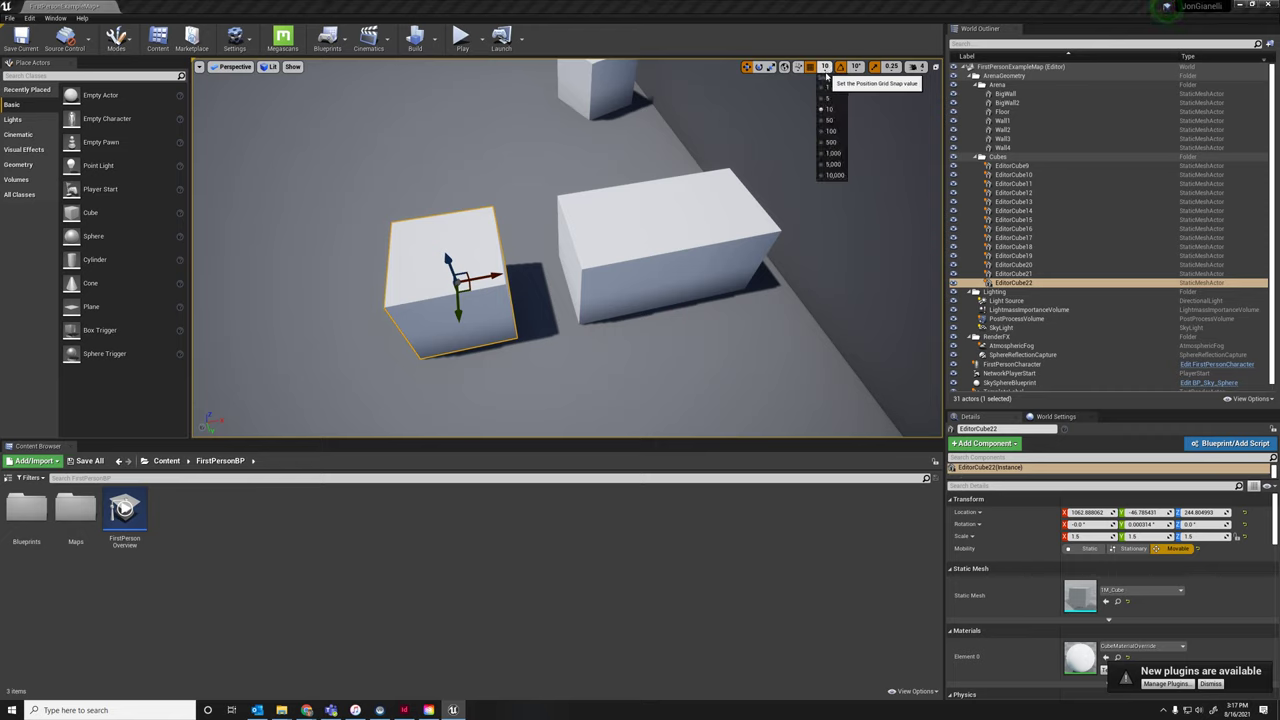
{"action": "left_click", "coordinate": [830, 121]}
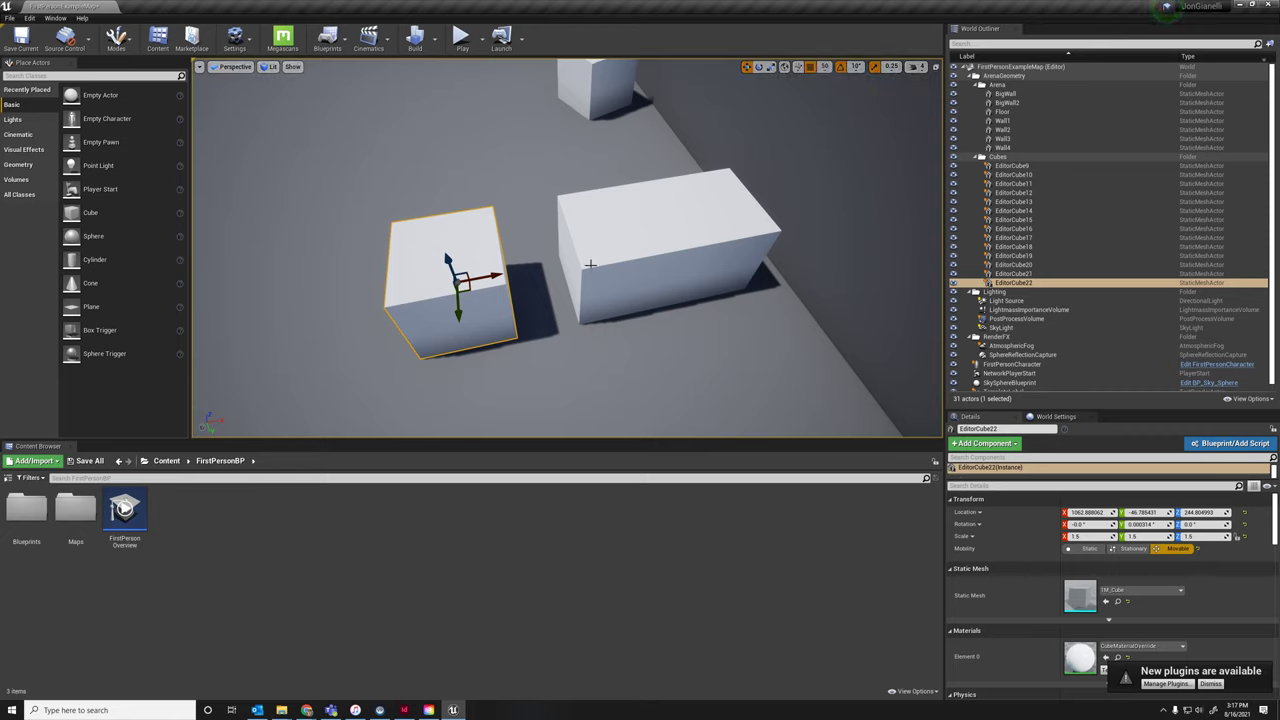
Slide EditorCube22 along X to about 1163 and duplicate it, placing the copy beside it at about X 1013
{"action": "left_click_drag", "start_coordinate": [509, 274], "coordinate": [544, 275]}
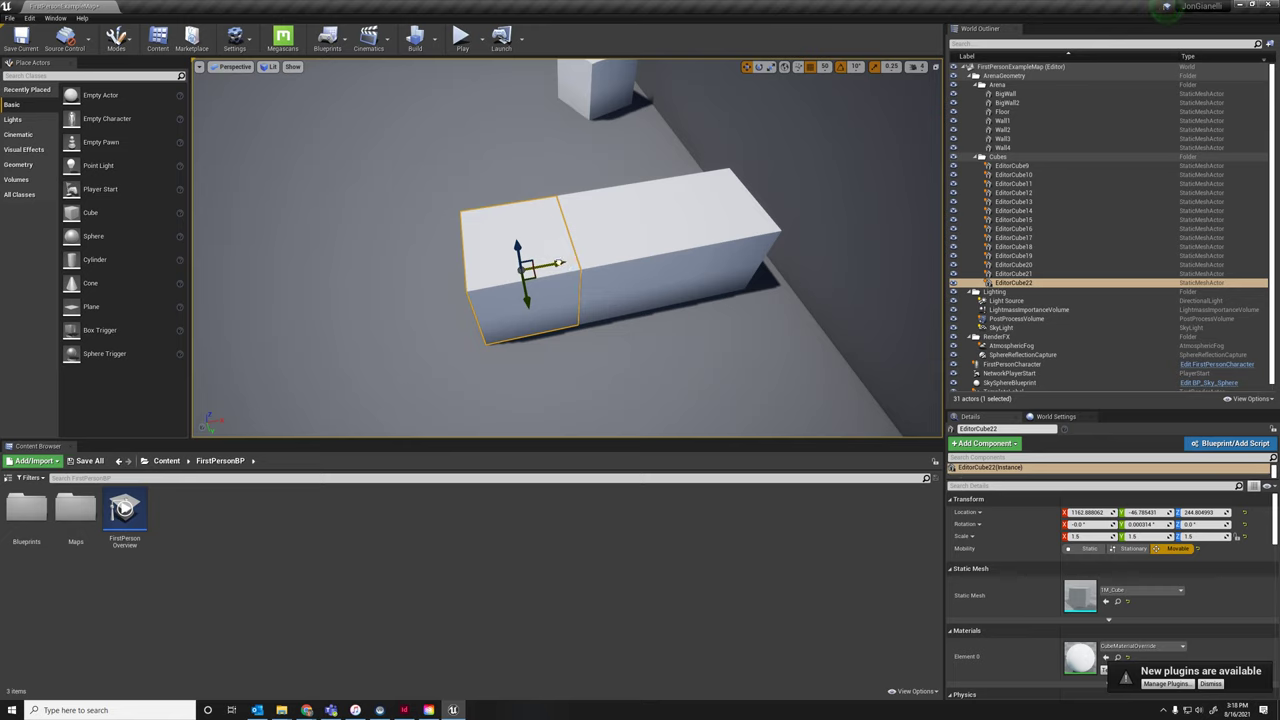
{"action": "left_click_drag", "start_coordinate": [558, 263], "coordinate": [454, 277], "text": "alt"}
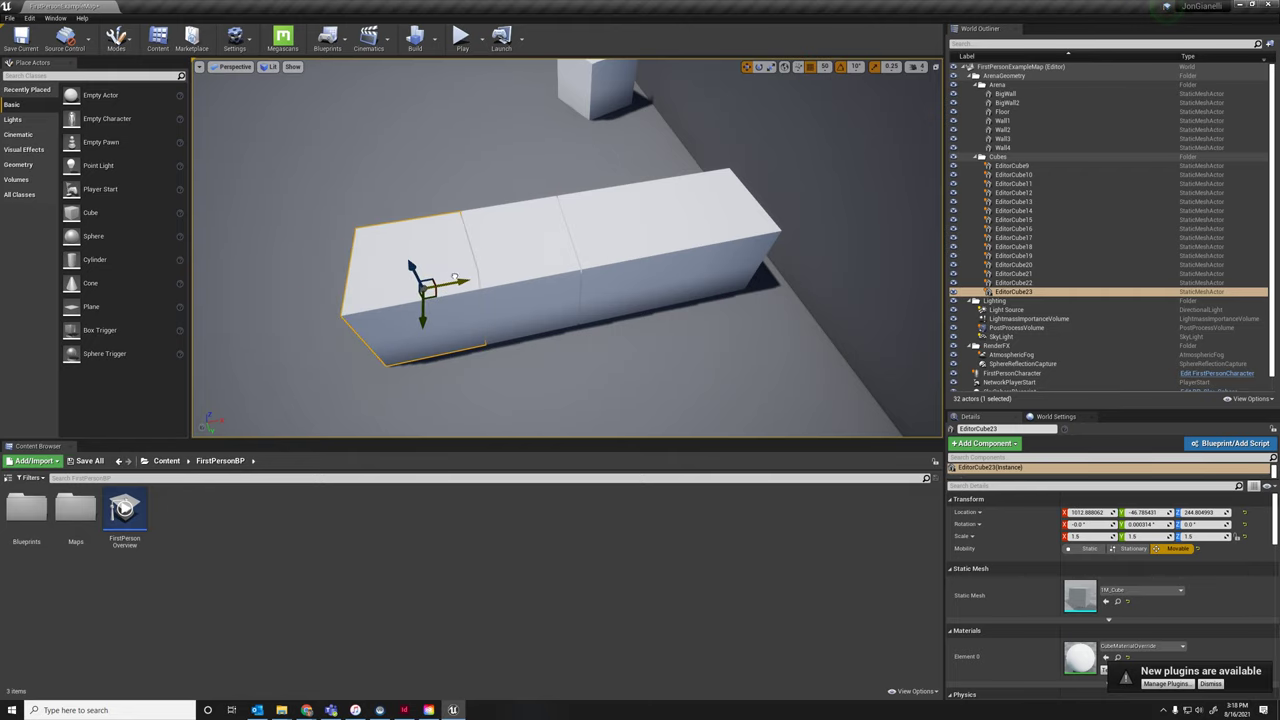
Slide EditorCube11 away from the row to about X 1364, and delete both it and EditorCube10
{"action": "left_click", "coordinate": [604, 272]}
{"action": "mouse_move", "coordinate": [606, 272]}
{"action": "right_mouse_down"}
{"action": "mouse_move", "coordinate": [632, 264]}
{"action": "mouse_move", "coordinate": [592, 254]}
{"action": "mouse_move", "coordinate": [600, 272]}
{"action": "mouse_move", "coordinate": [614, 258]}
{"action": "right_mouse_up"}
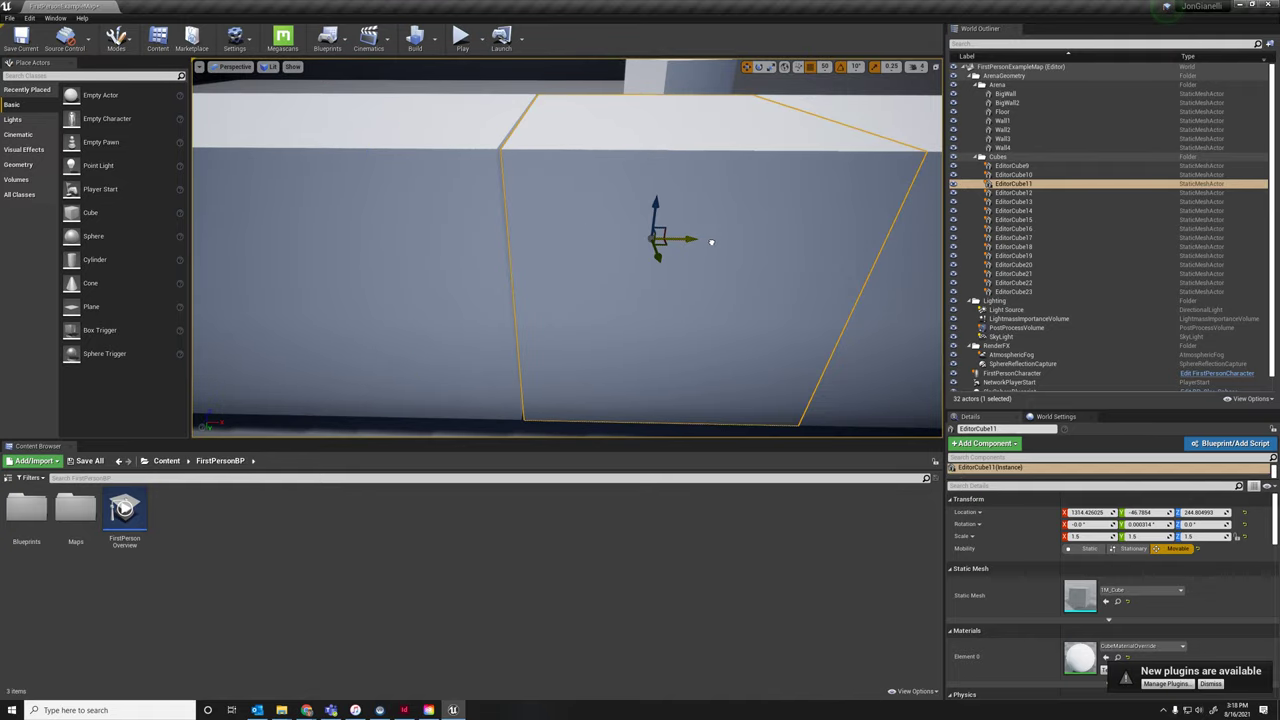
{"action": "left_click_drag", "start_coordinate": [703, 244], "coordinate": [780, 242]}
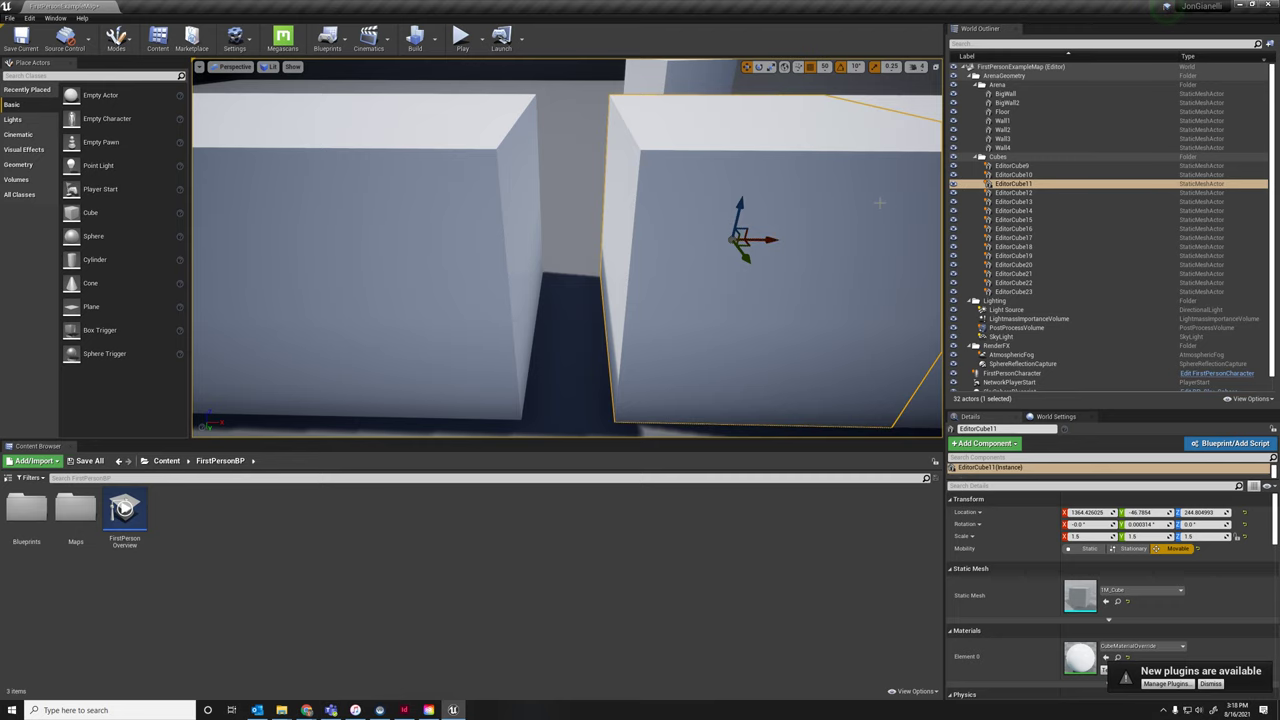
{"action": "key", "text": "Delete"}
{"action": "left_click", "coordinate": [880, 203]}
{"action": "key", "text": "Delete"}
Duplicate EditorCube22 along X to about 1313, and duplicate that copy again to about X 1463
{"action": "left_click", "coordinate": [480, 220]}
{"action": "right_click_drag", "start_coordinate": [480, 220], "coordinate": [455, 243]}
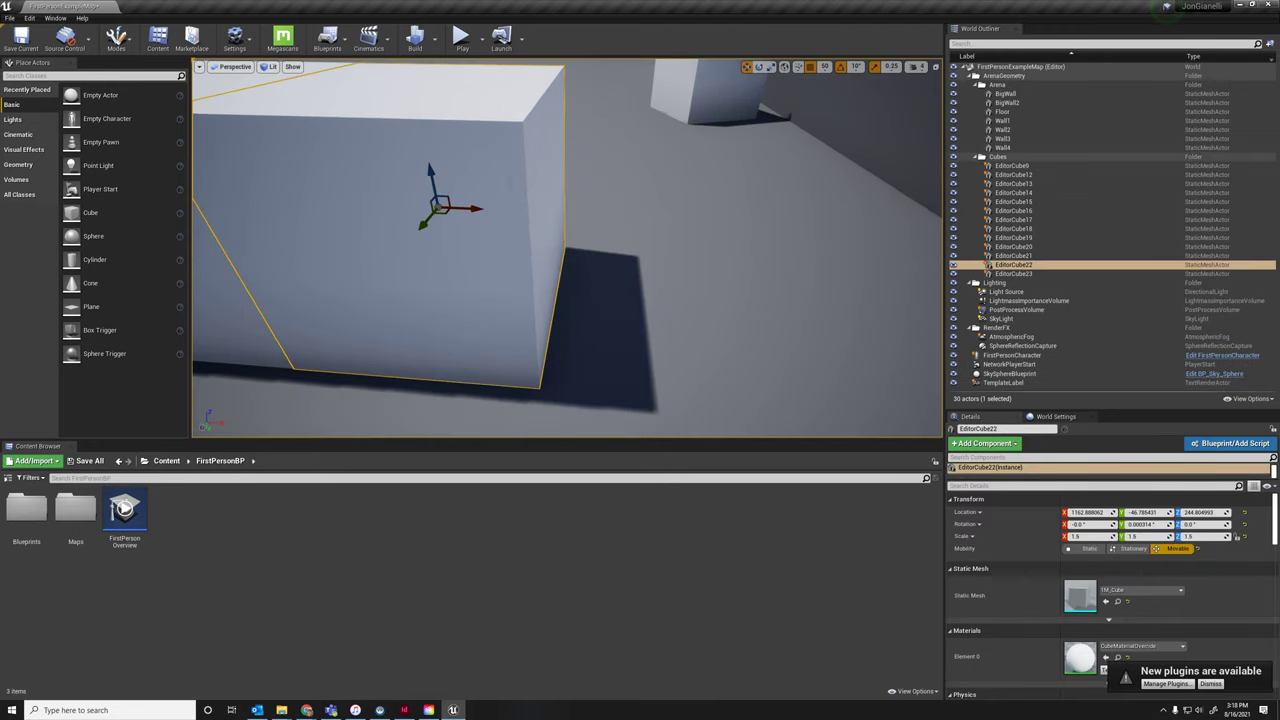
{"action": "left_click_drag", "start_coordinate": [474, 209], "coordinate": [737, 206], "text": "alt"}
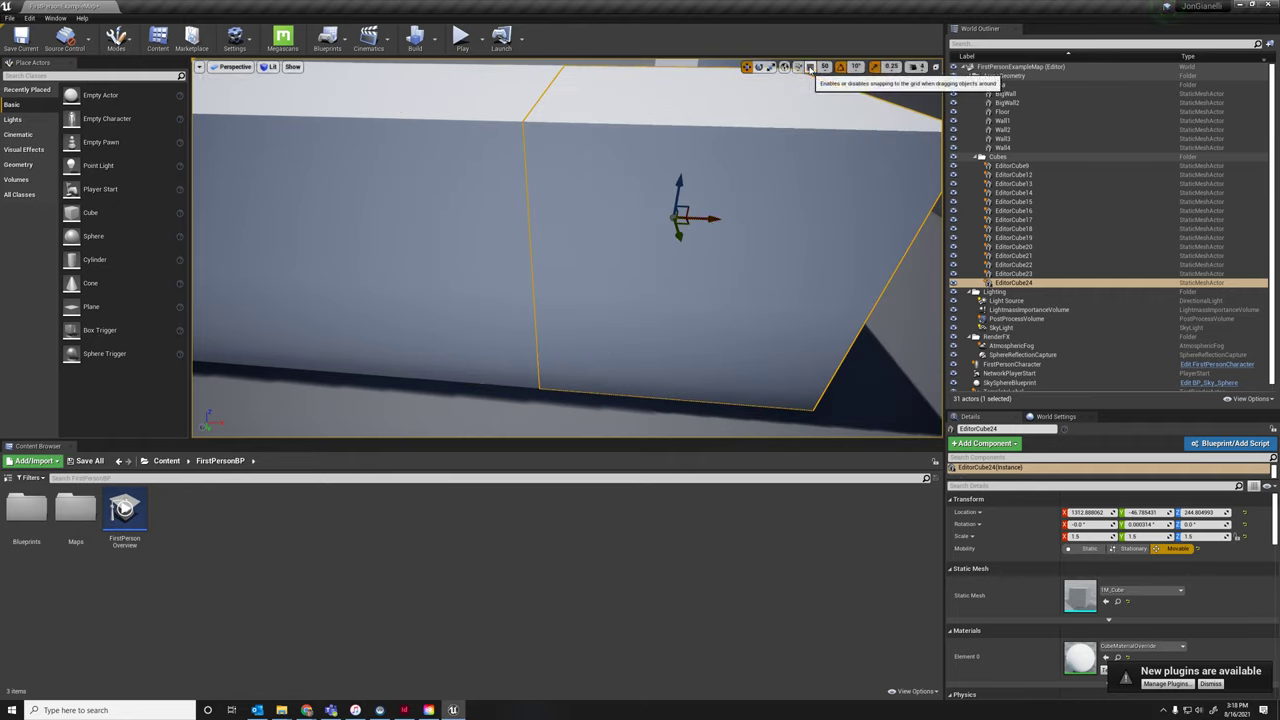
{"action": "key", "text": "f"}
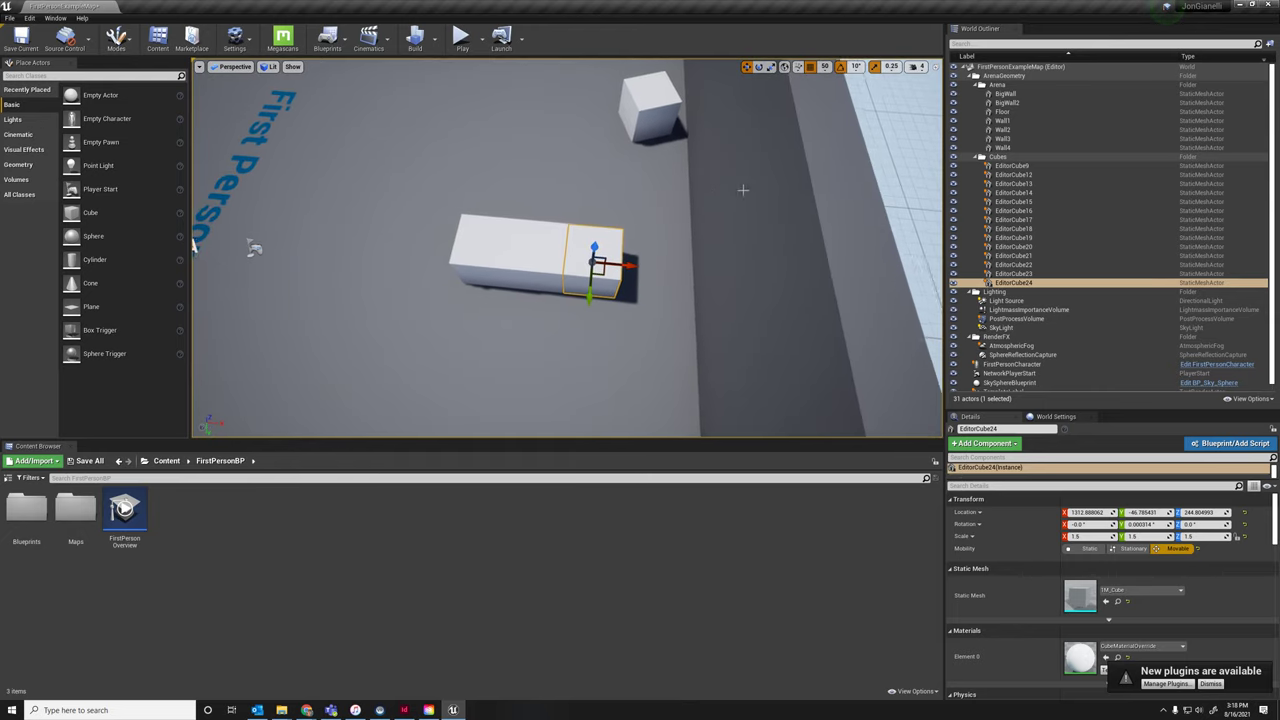
{"action": "left_click_drag", "start_coordinate": [628, 265], "coordinate": [571, 320], "text": "alt"}
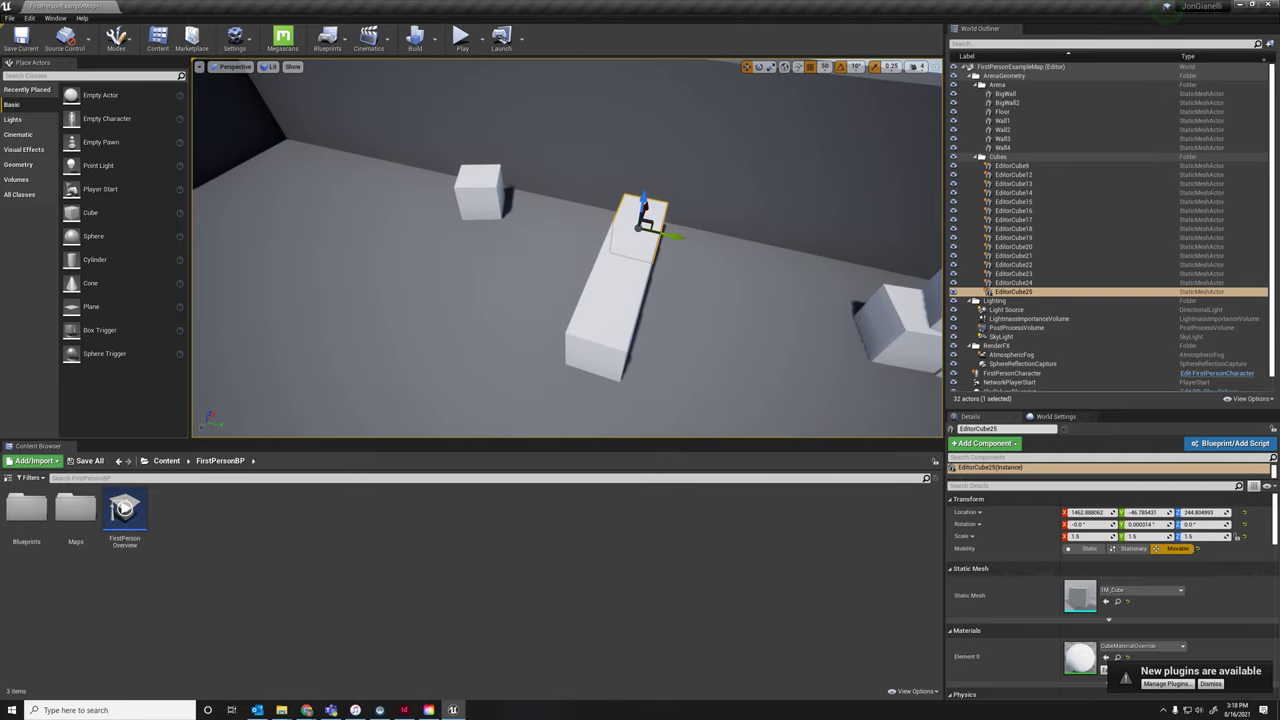
Select EditorCube23 at the inner end of the row, try scaling it along X, and undo the scaling
{"action": "left_click", "coordinate": [587, 330]}
{"action": "right_click_drag", "start_coordinate": [587, 330], "coordinate": [725, 332]}
{"action": "left_click_drag", "start_coordinate": [542, 344], "coordinate": [527, 348], "text": "alt"}
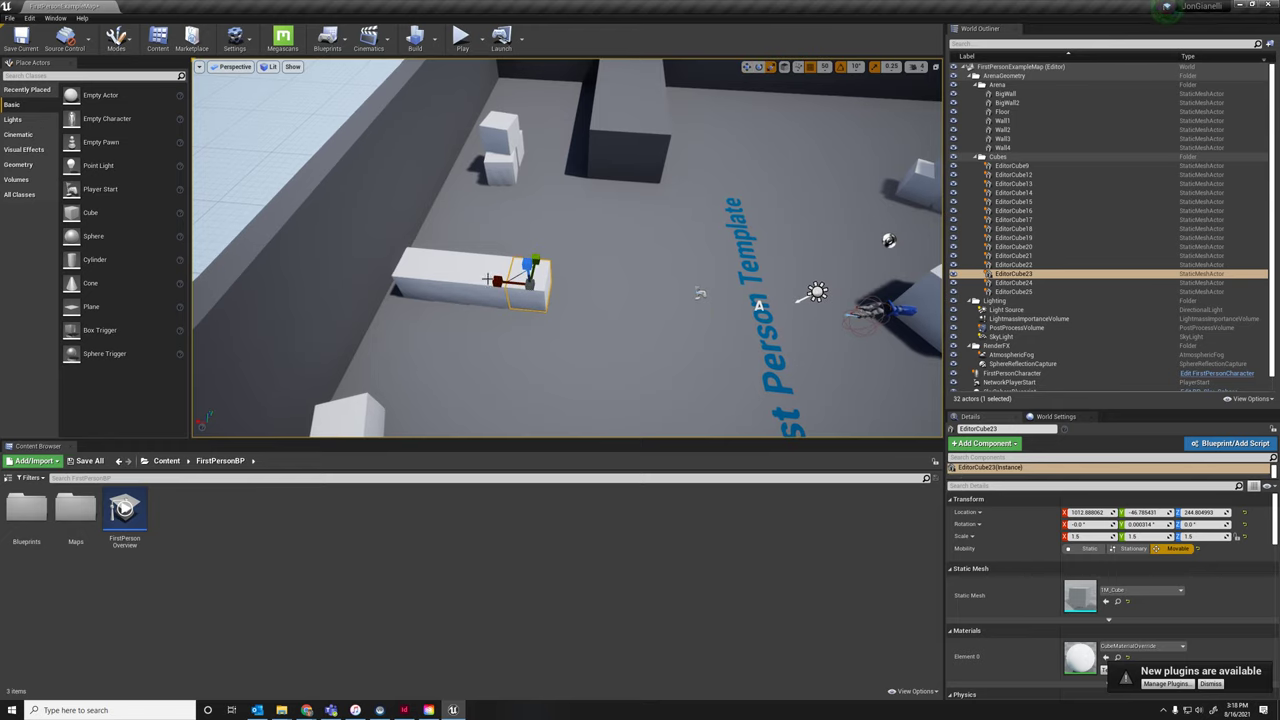
{"action": "left_click_drag", "start_coordinate": [512, 285], "coordinate": [780, 300]}
{"action": "key", "text": "ctrl+z"}
{"action": "key", "text": "ctrl+z"}
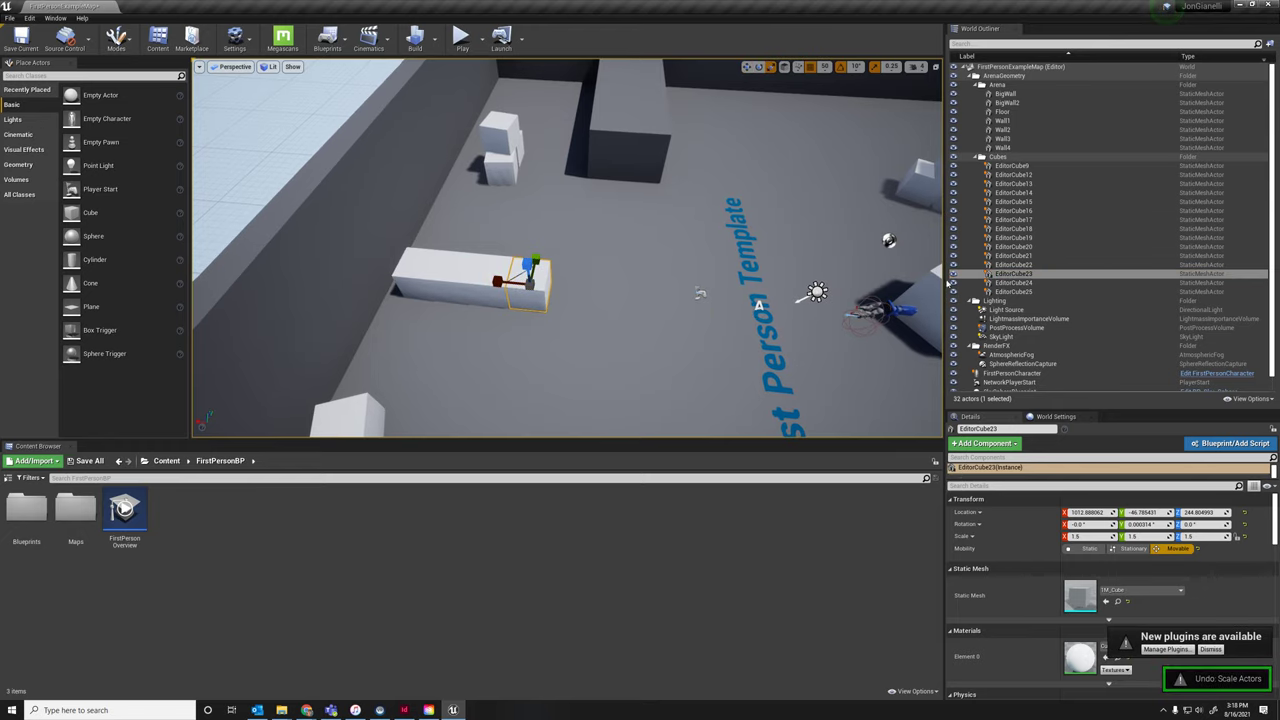
Move EditorCube23 away from the row to about X 813 and assign it the WorldGridMaterial
{"action": "key", "text": "w"}
{"action": "left_click_drag", "start_coordinate": [496, 280], "coordinate": [548, 282]}
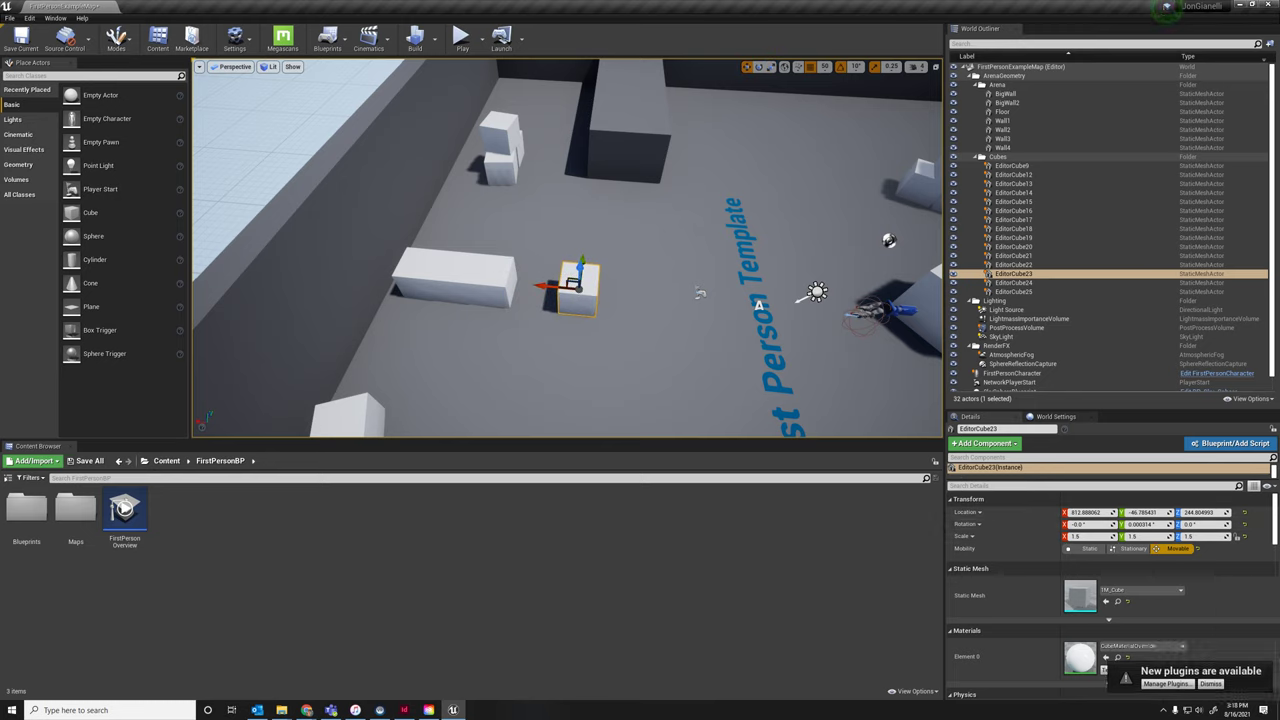
{"action": "scroll", "coordinate": [1161, 587], "scroll_direction": "down", "scroll_amount": 2}
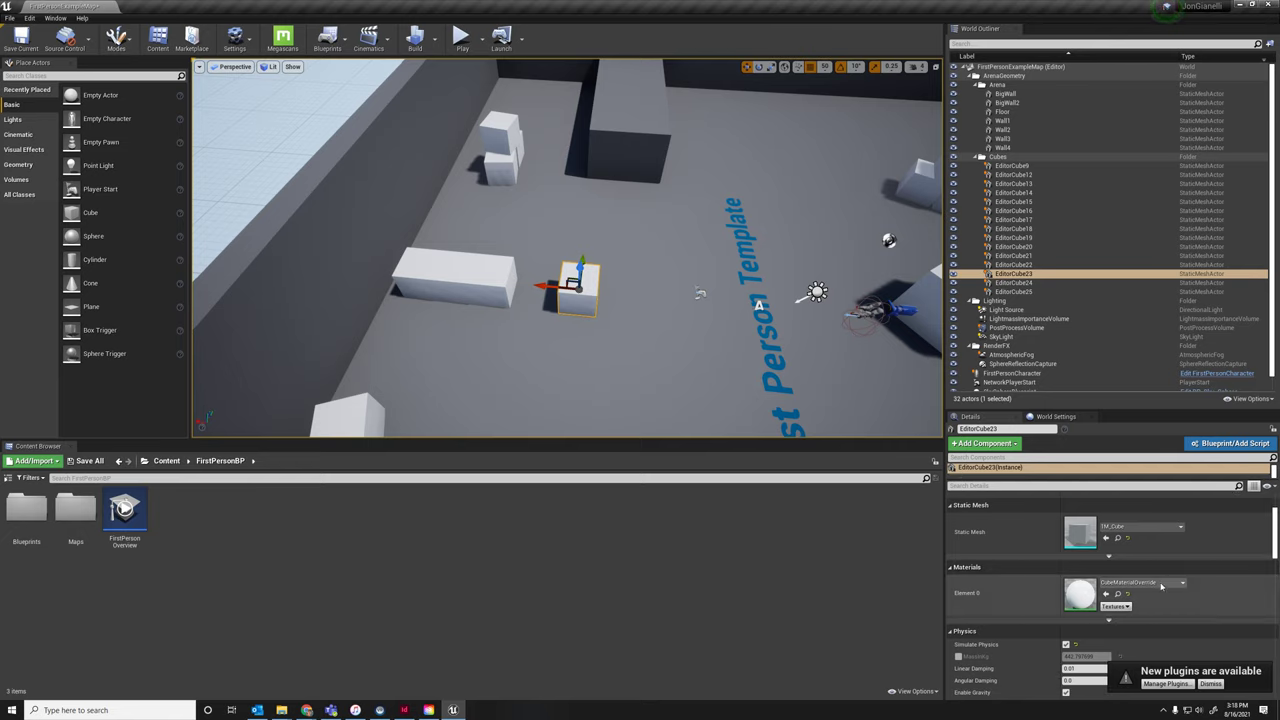
{"action": "left_click", "coordinate": [1161, 585]}
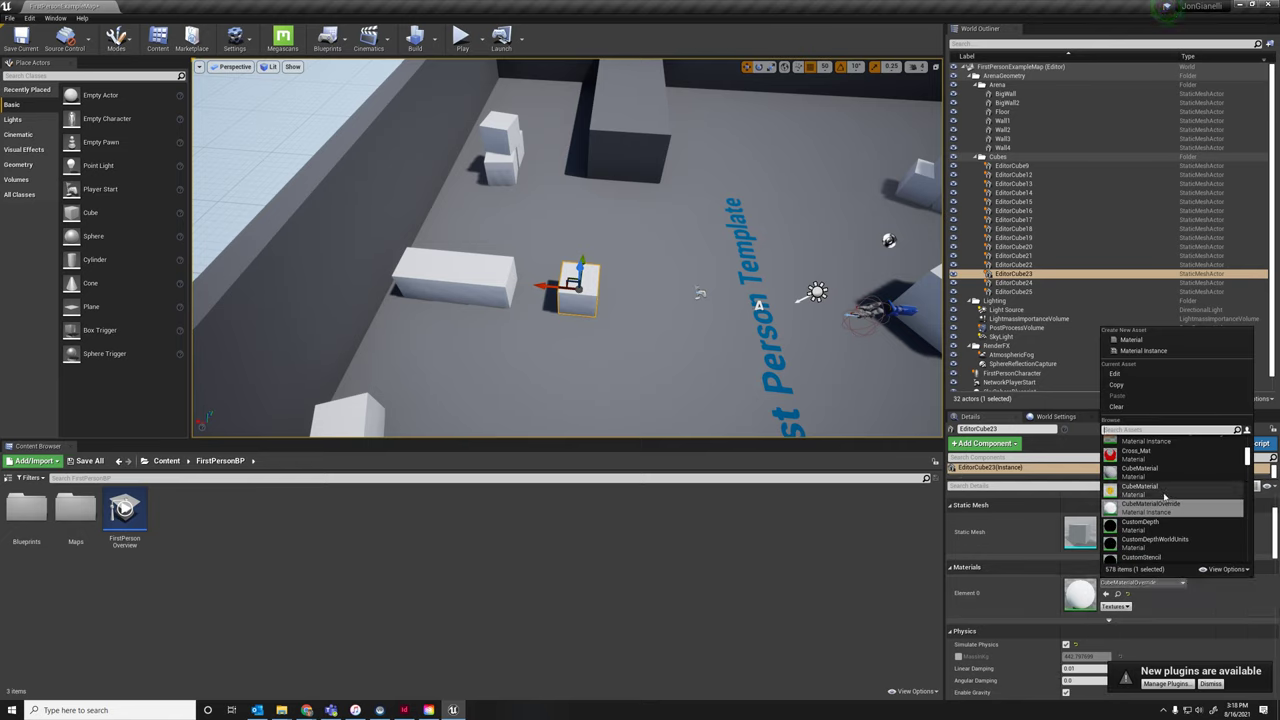
{"action": "type", "text": "g"}
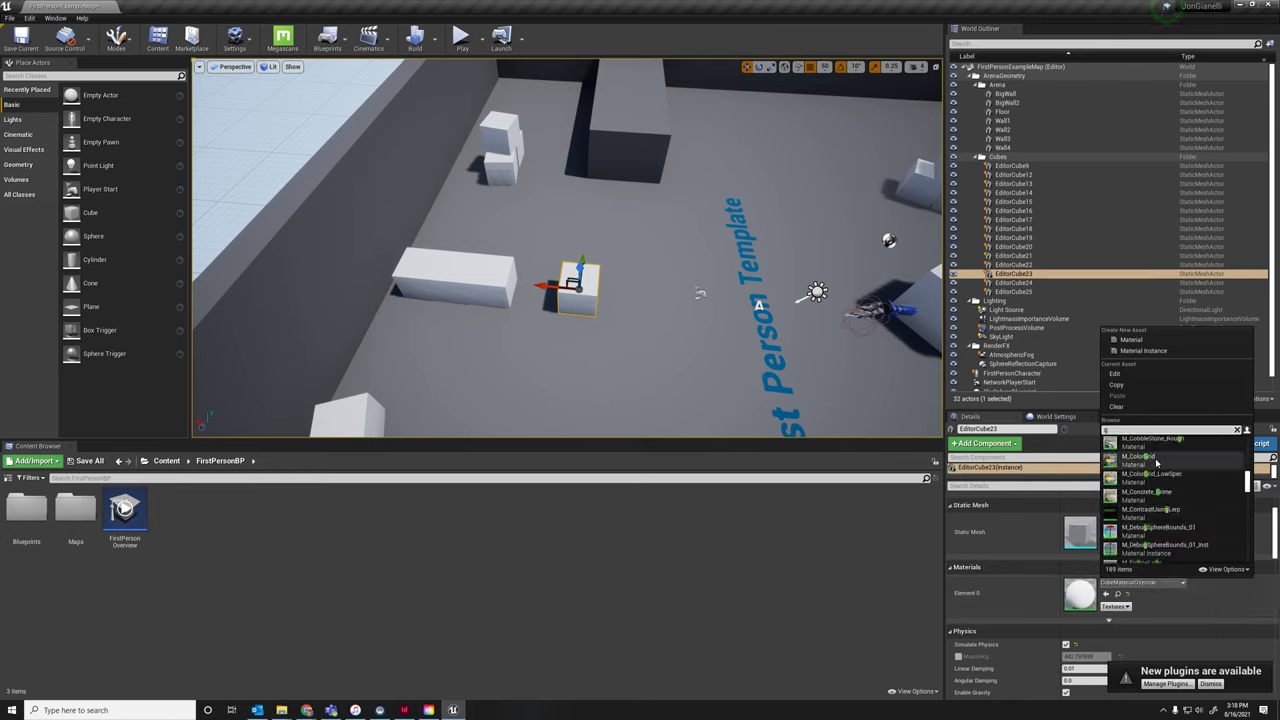
{"action": "type", "text": "rid"}
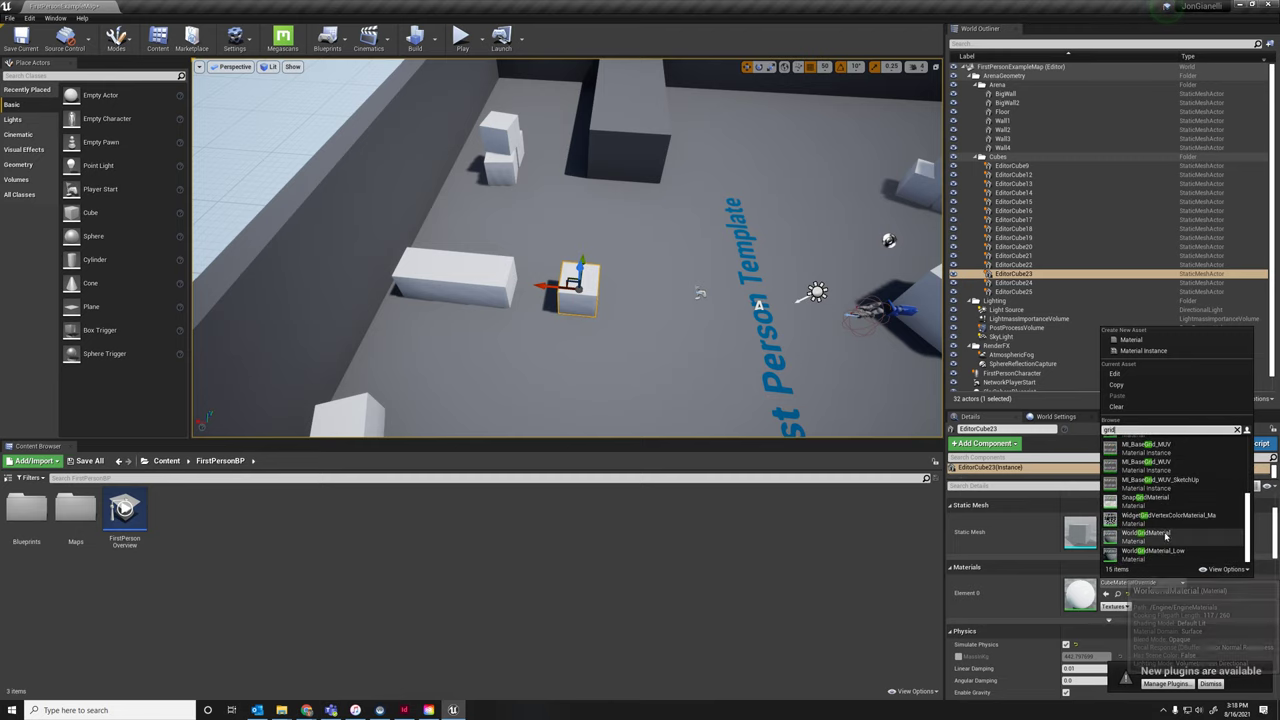
{"action": "left_click", "coordinate": [1165, 537]}
Try stretching the grid-textured EditorCube23 along X and undo the stretch
{"action": "key", "text": "f"}
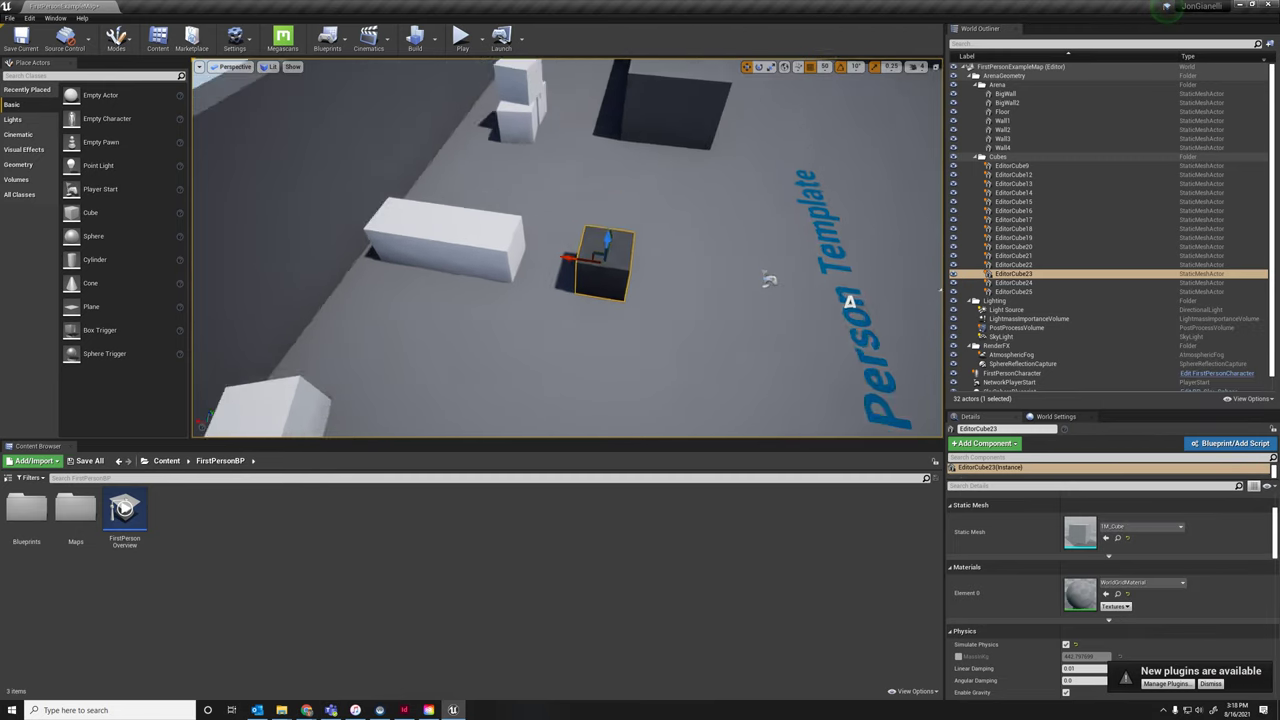
{"action": "left_click_drag", "start_coordinate": [868, 237], "coordinate": [910, 266], "text": "alt"}
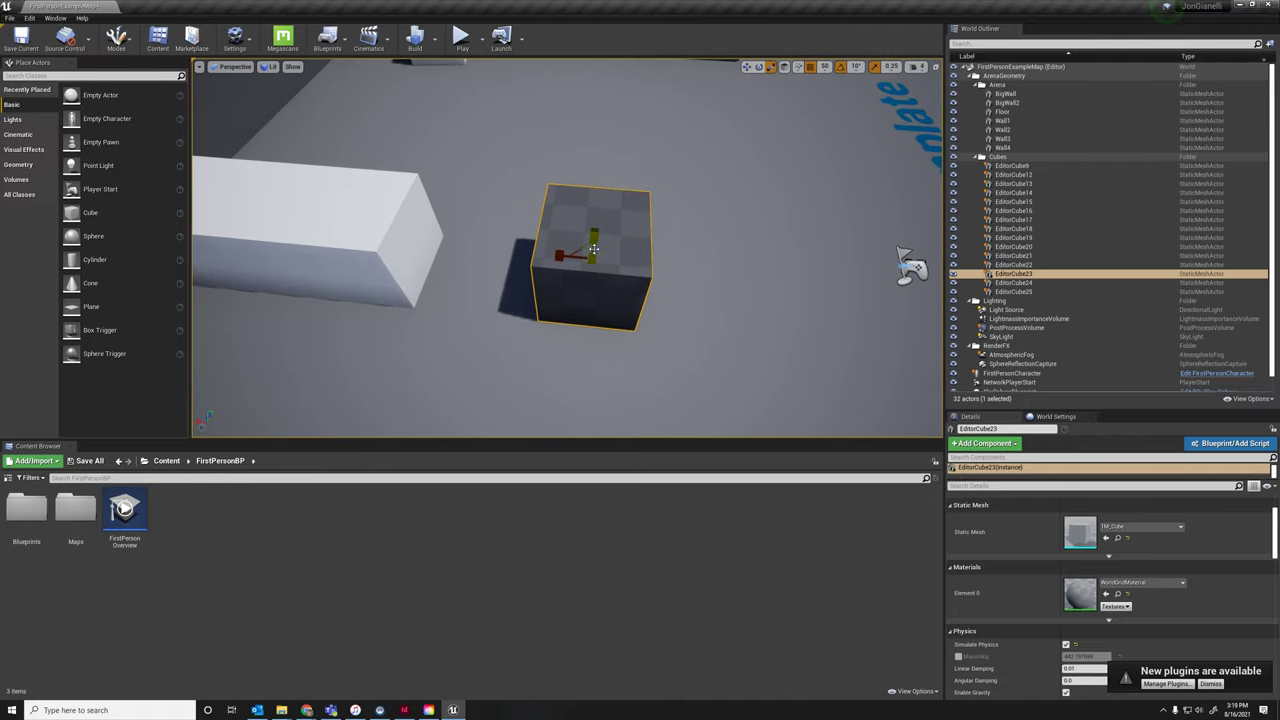
{"action": "left_click_drag", "start_coordinate": [568, 261], "coordinate": [624, 233]}
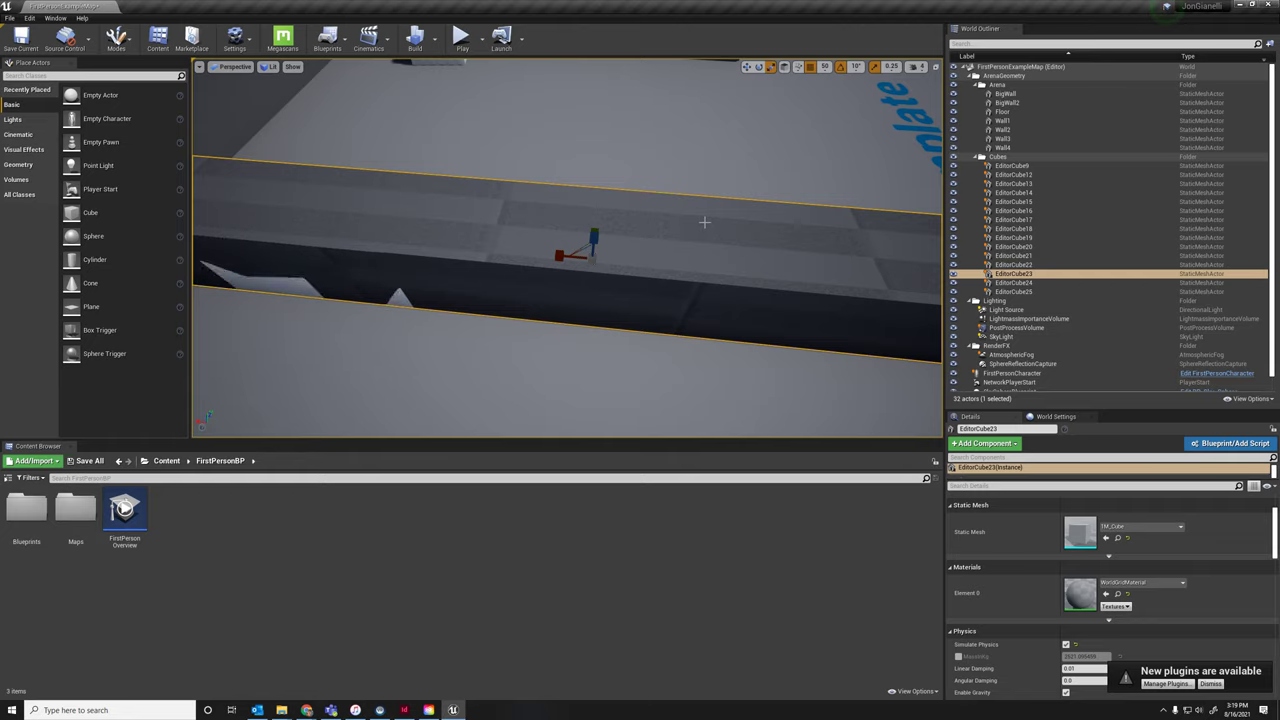
{"action": "key", "text": "ctrl+z"}
Slide EditorCube23 back against the white cubes and duplicate it six times along X to extend the row
{"action": "key", "text": "w"}
{"action": "left_click_drag", "start_coordinate": [566, 256], "coordinate": [821, 266]}
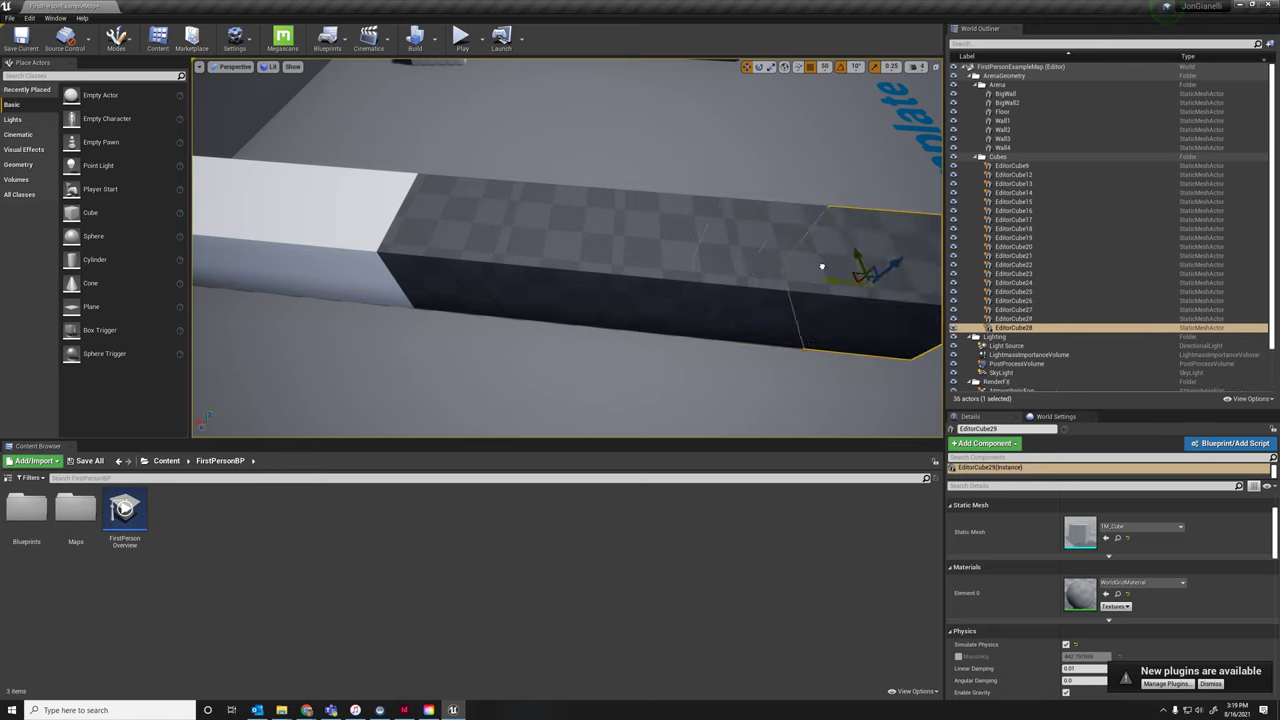
{"action": "mouse_move", "coordinate": [635, 307]}
{"action": "right_mouse_down"}
{"action": "mouse_move", "coordinate": [715, 300]}
{"action": "mouse_move", "coordinate": [635, 290]}
{"action": "right_mouse_up"}
{"action": "key", "text": "s"}
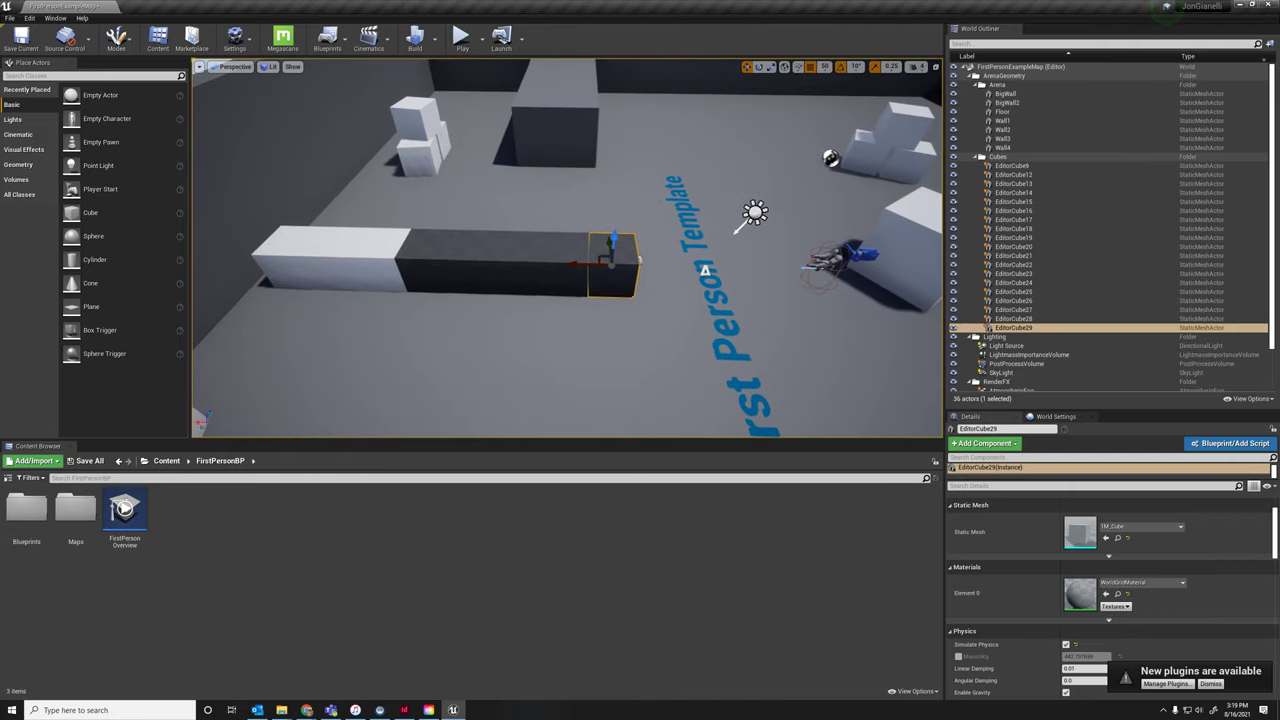
{"action": "left_click_drag", "start_coordinate": [587, 270], "coordinate": [672, 271], "text": "alt"}
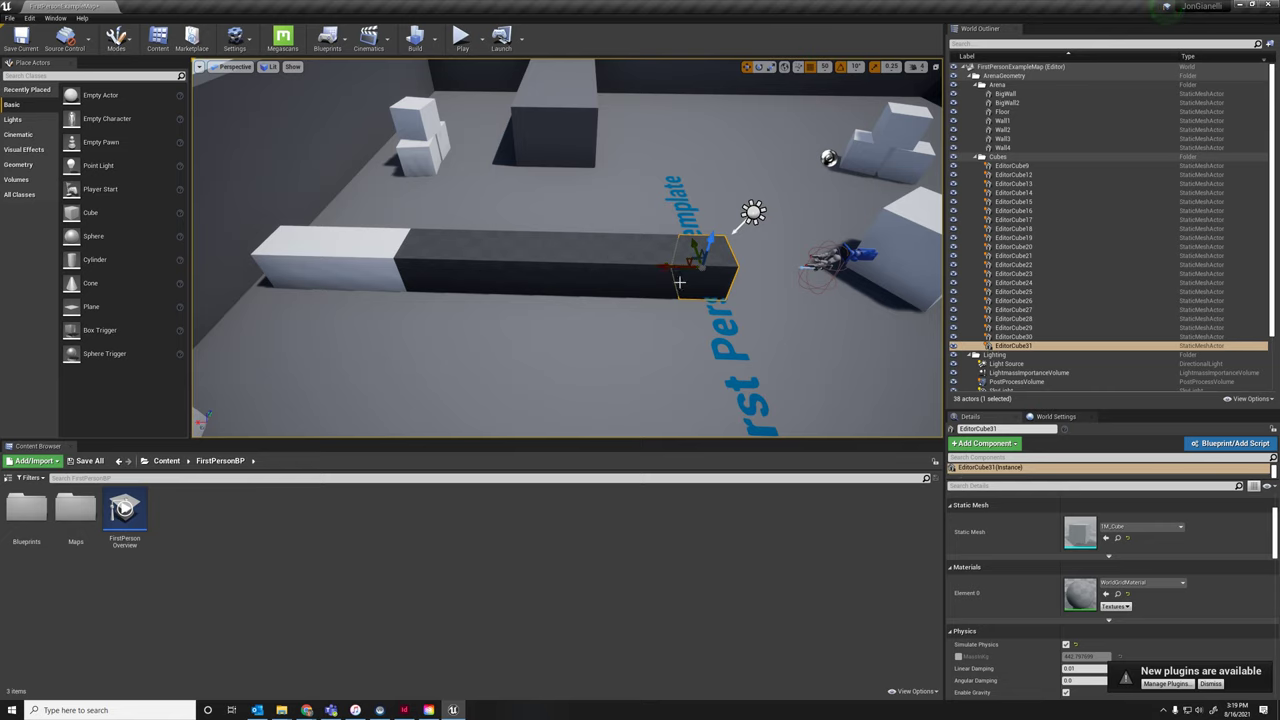
Examine the grid texture along the extended cube row and view the arena from several angles
{"action": "left_click", "coordinate": [640, 335]}
{"action": "key", "text": "w"}
{"action": "right_click_drag", "start_coordinate": [640, 335], "coordinate": [488, 264]}
{"action": "key", "text": "s"}
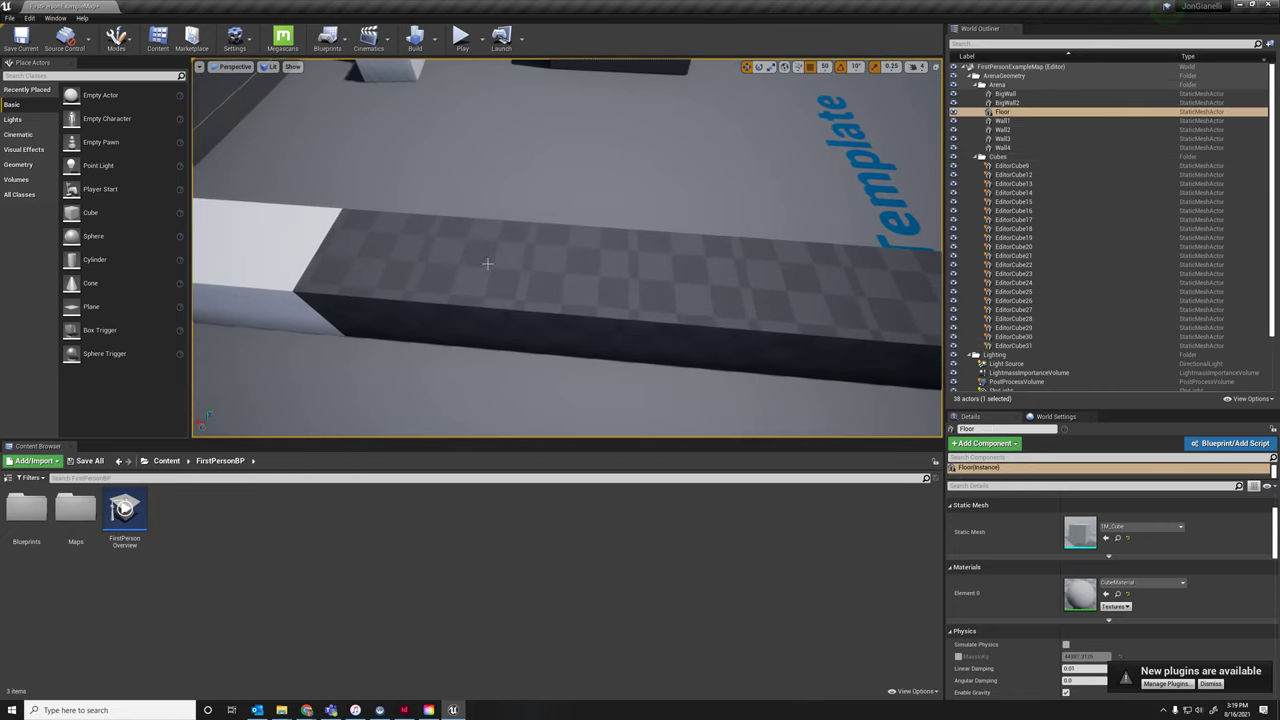
{"action": "right_click_drag", "start_coordinate": [603, 300], "coordinate": [553, 220]}
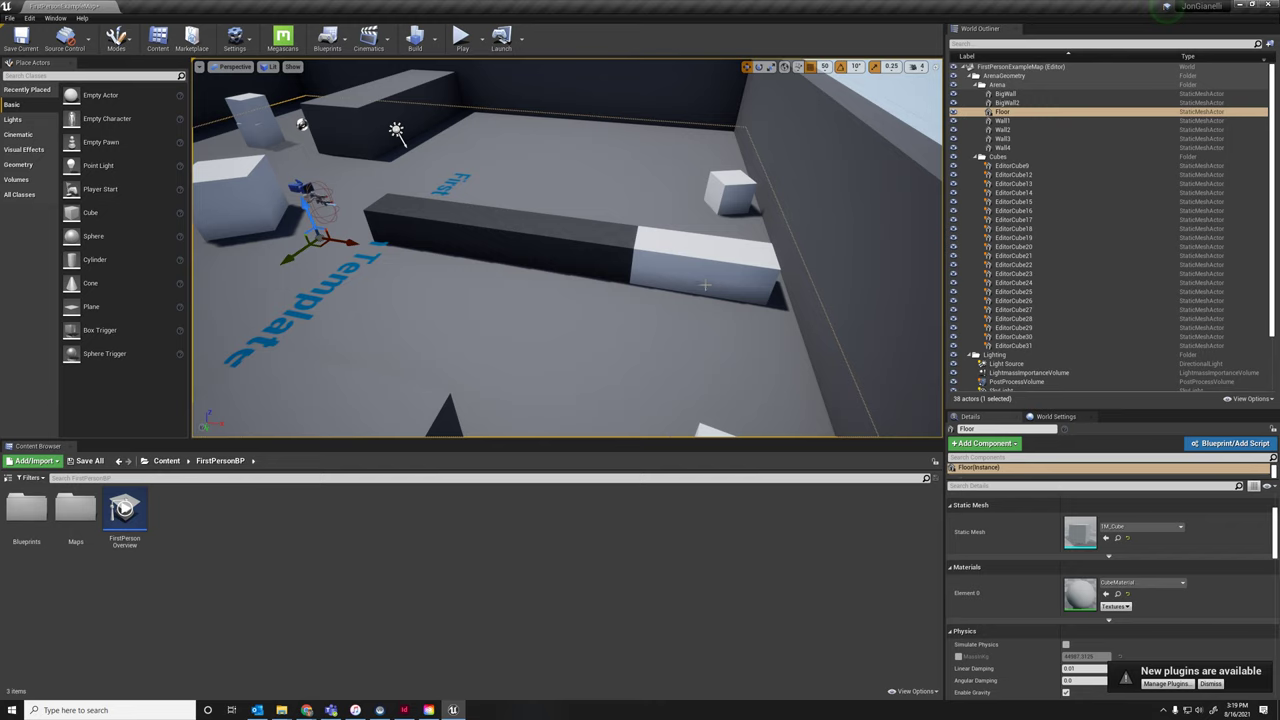
{"action": "right_click_drag", "start_coordinate": [657, 273], "coordinate": [770, 225]}
{"action": "right_click_drag", "start_coordinate": [390, 300], "coordinate": [570, 275]}
{"action": "mouse_move", "coordinate": [652, 275]}
{"action": "right_mouse_down"}
{"action": "mouse_move", "coordinate": [650, 262]}
{"action": "mouse_move", "coordinate": [652, 275]}
{"action": "right_mouse_up"}
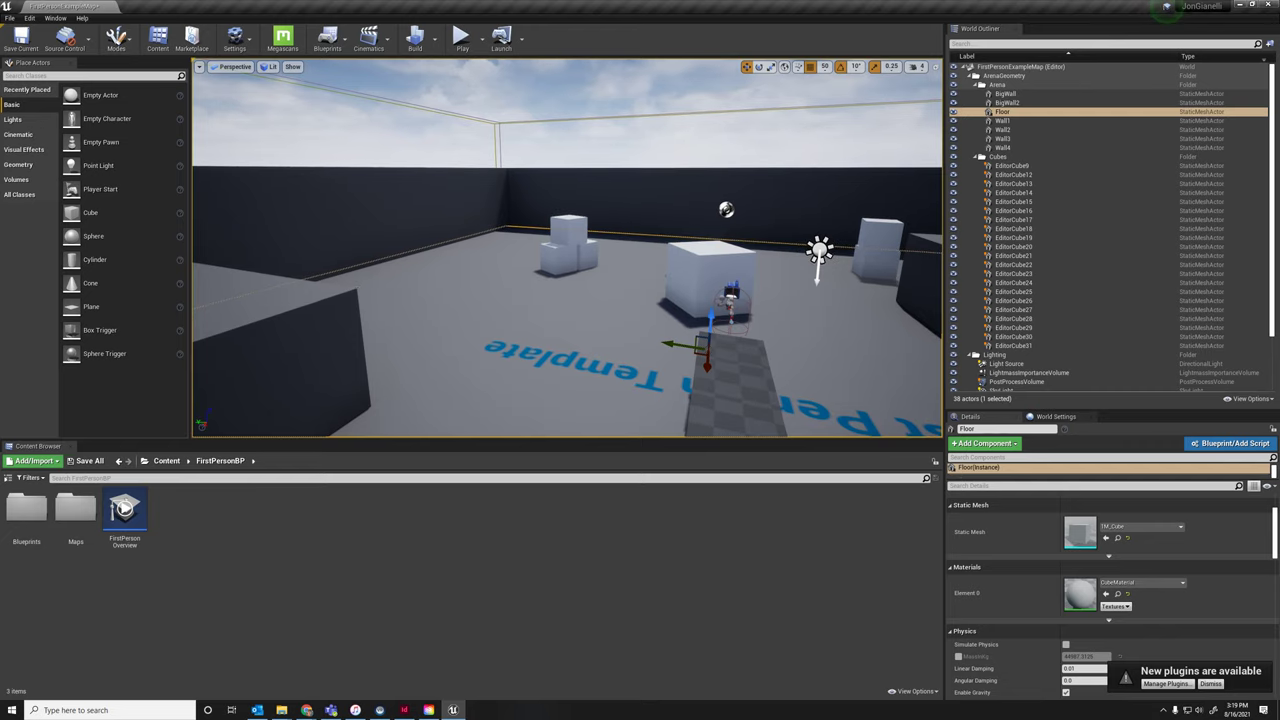
{"action": "right_click_drag", "start_coordinate": [567, 260], "coordinate": [680, 260]}
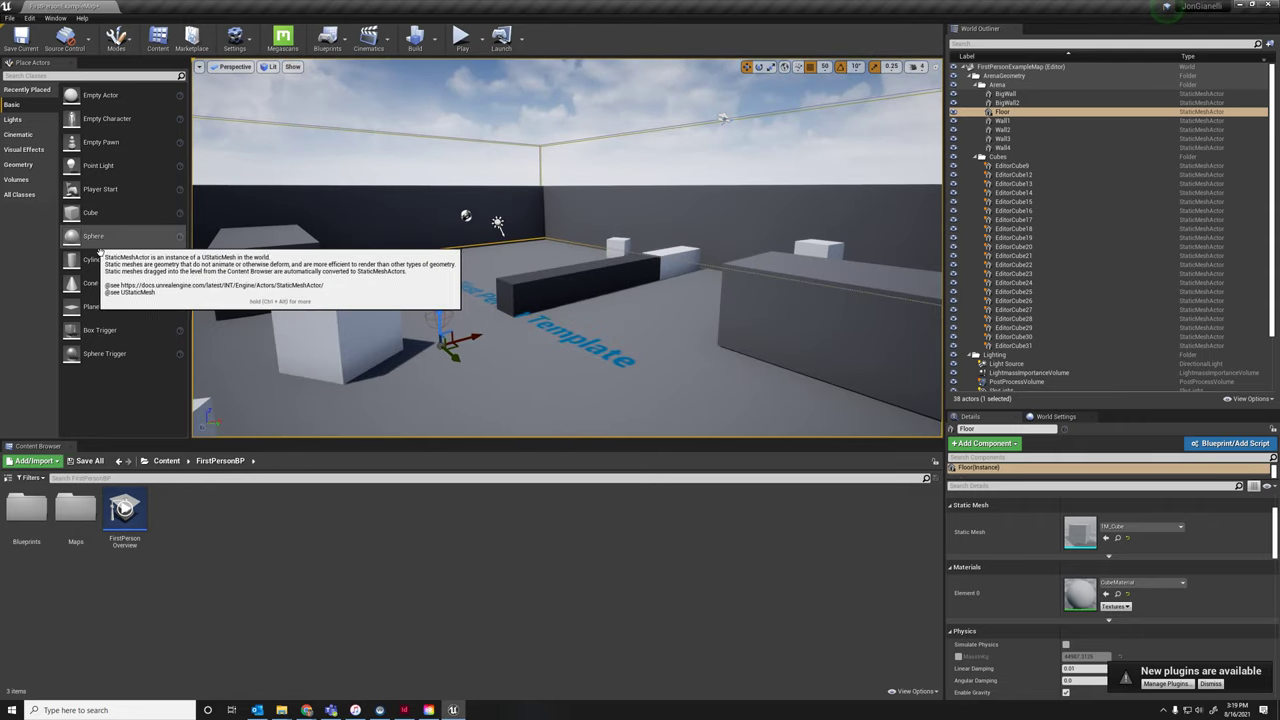
Place a basic Sphere on top of the grid-textured cube row
{"action": "left_click_drag", "start_coordinate": [114, 218], "coordinate": [603, 264]}
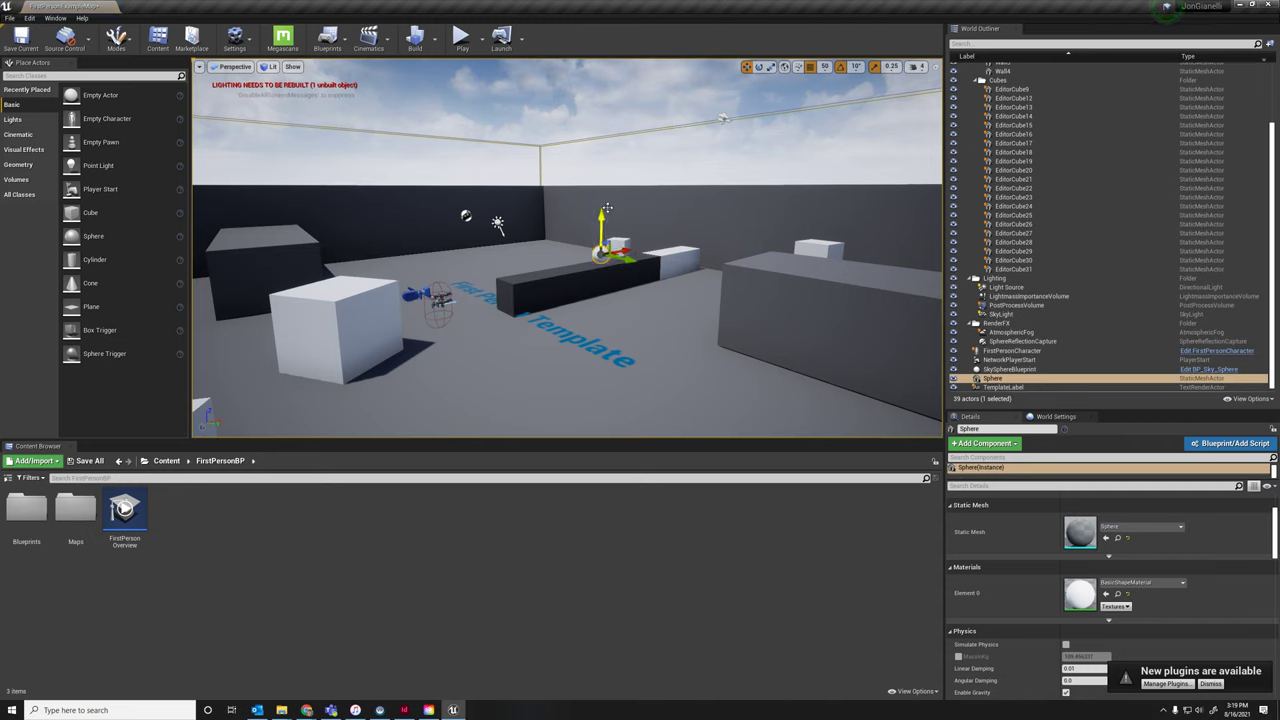
{"action": "key", "text": "f"}
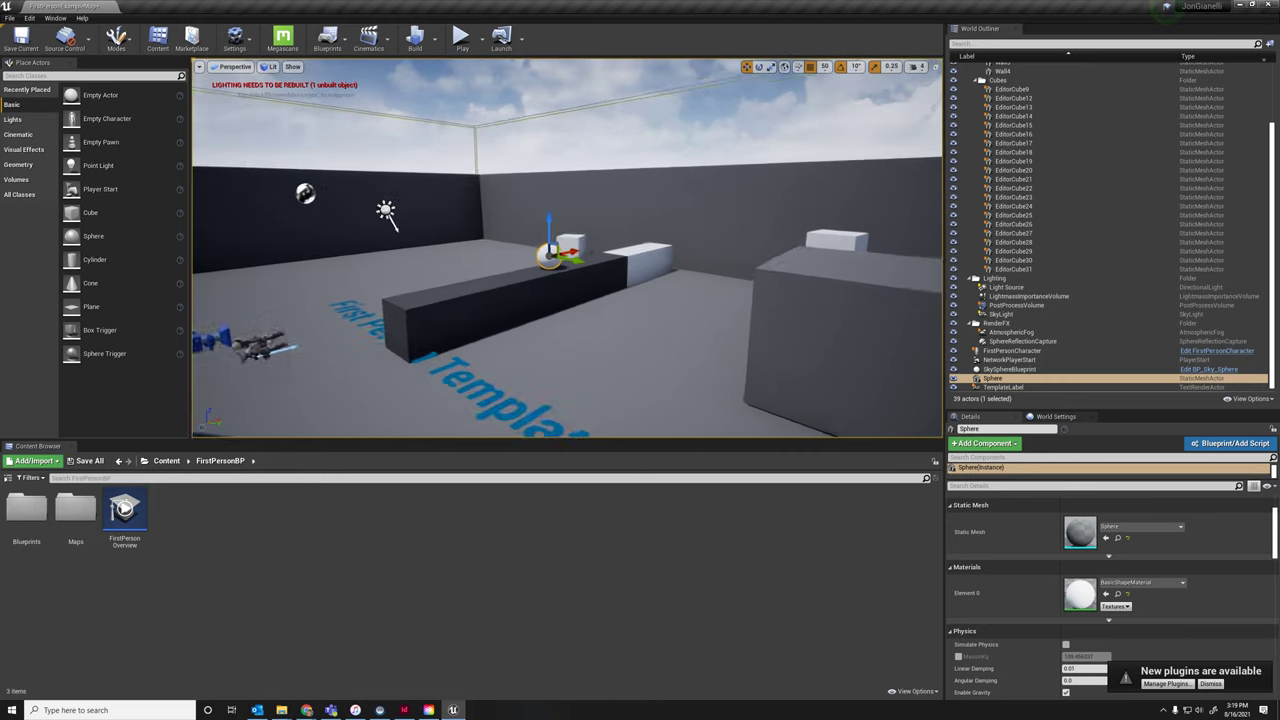
{"action": "left_click_drag", "start_coordinate": [603, 264], "coordinate": [430, 230], "text": "alt"}
{"action": "right_click_drag", "start_coordinate": [567, 248], "coordinate": [820, 300]}
{"action": "key", "text": "f"}
{"action": "right_click_drag", "start_coordinate": [552, 270], "coordinate": [546, 276]}
Play-test the level by moving around and shooting toward the cubes and sphere, and stop the play session
{"action": "left_click", "coordinate": [472, 42]}
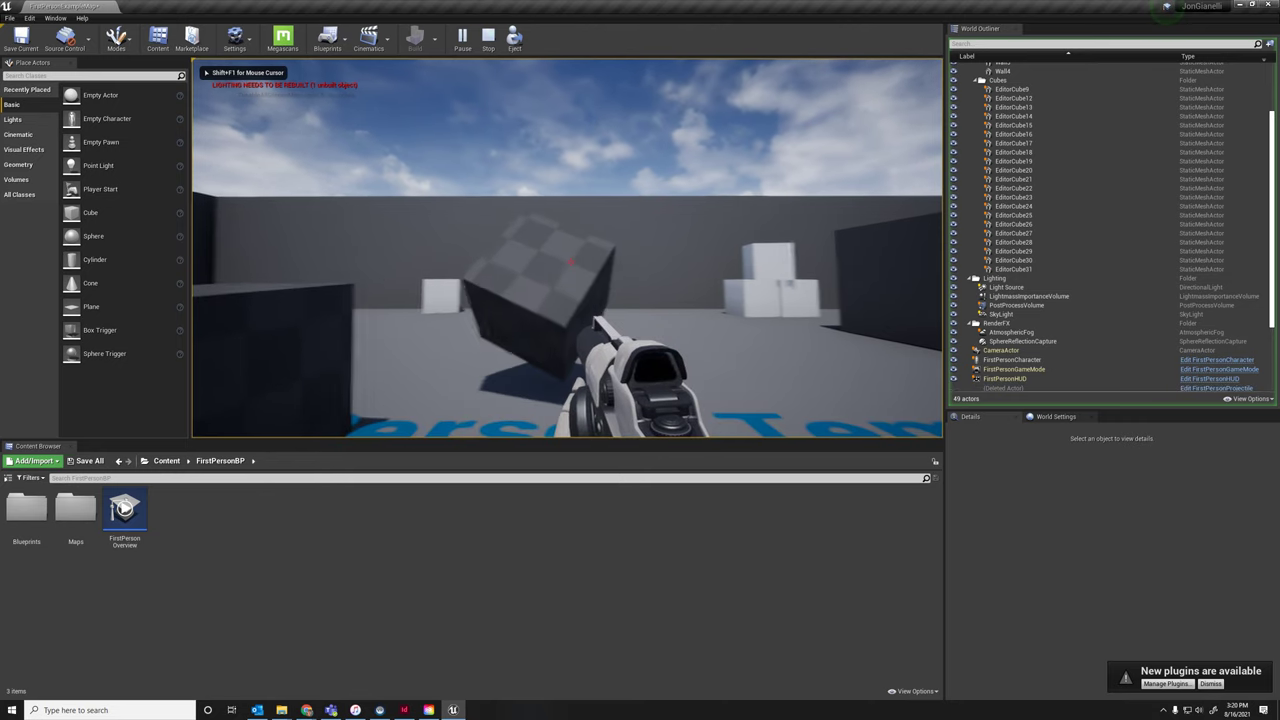
{"action": "key", "text": "d"}
{"action": "left_click", "coordinate": [570, 262]}
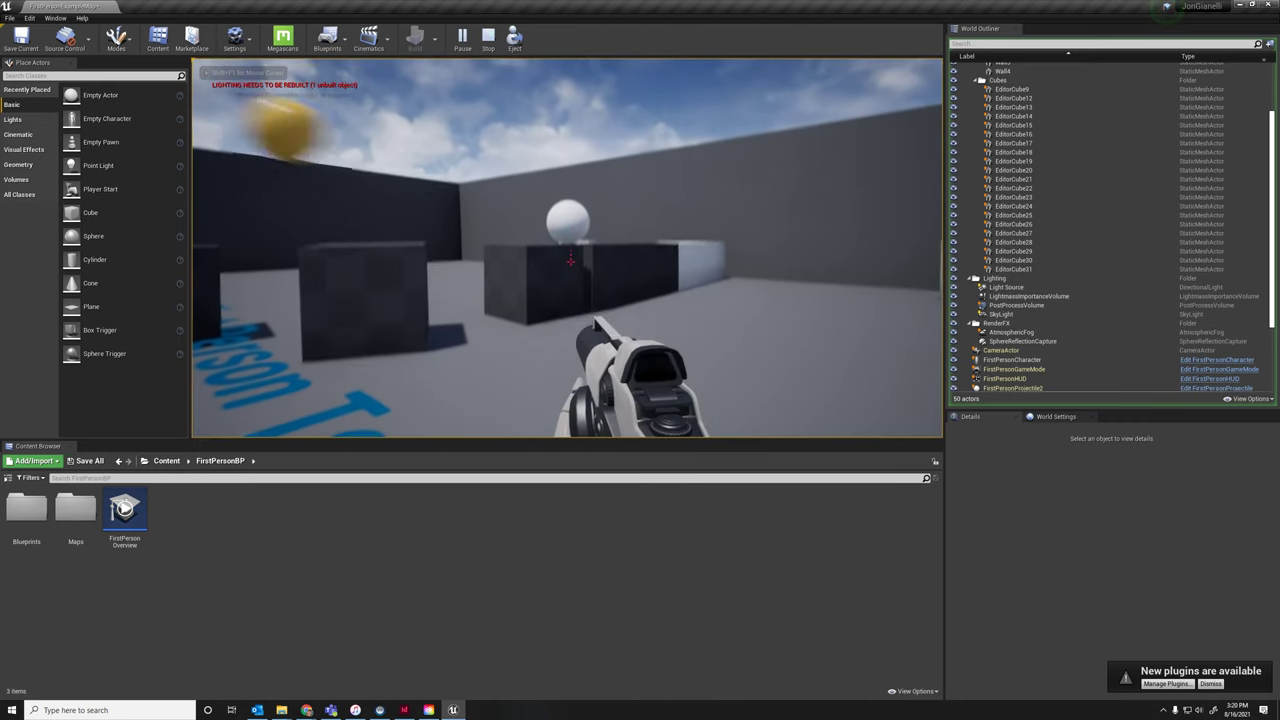
{"action": "key", "text": "Escape"}
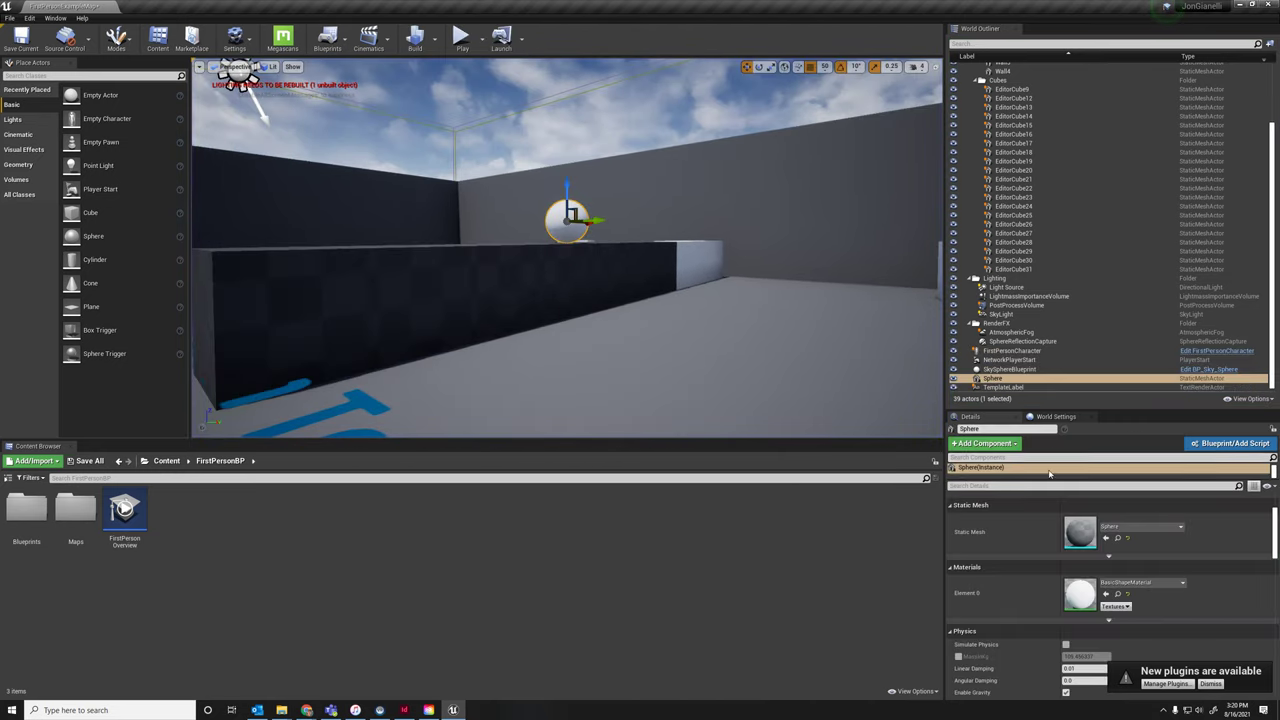
Enable Simulate Physics on the sphere and set its material to the green BasicAsset03
{"action": "scroll", "coordinate": [1016, 592], "scroll_direction": "down", "scroll_amount": 1}
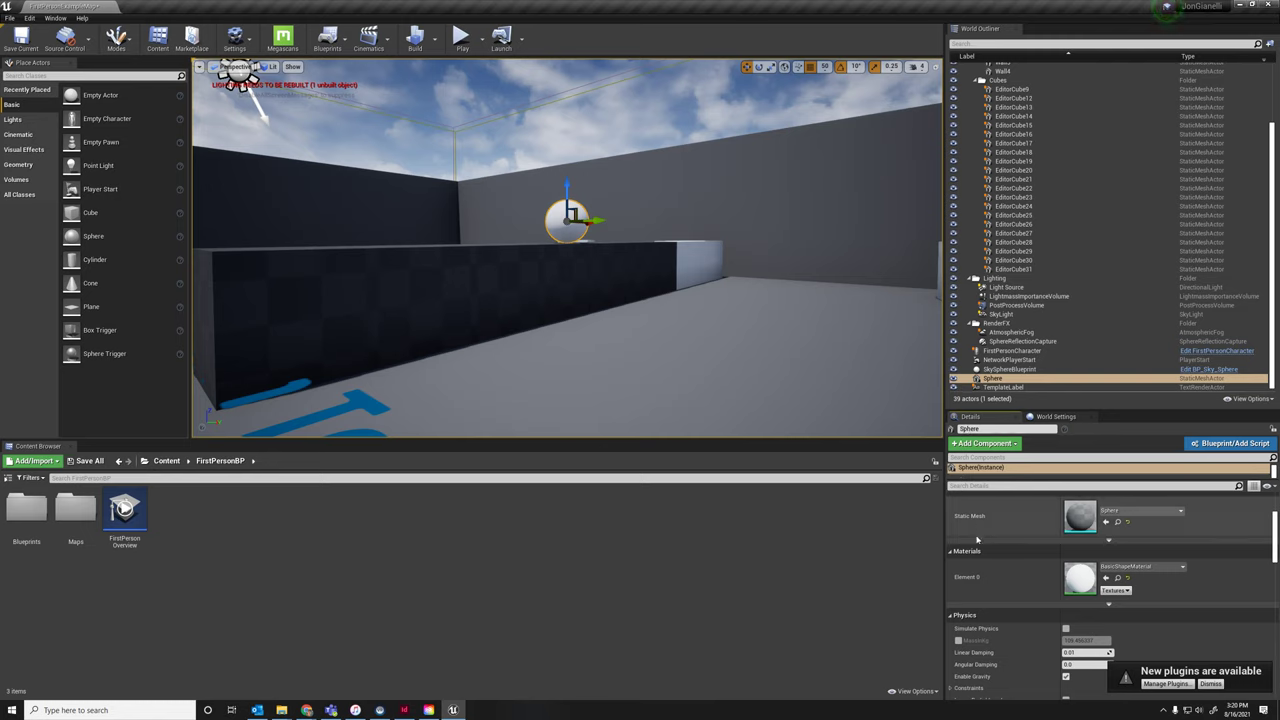
{"action": "left_click", "coordinate": [1066, 630]}
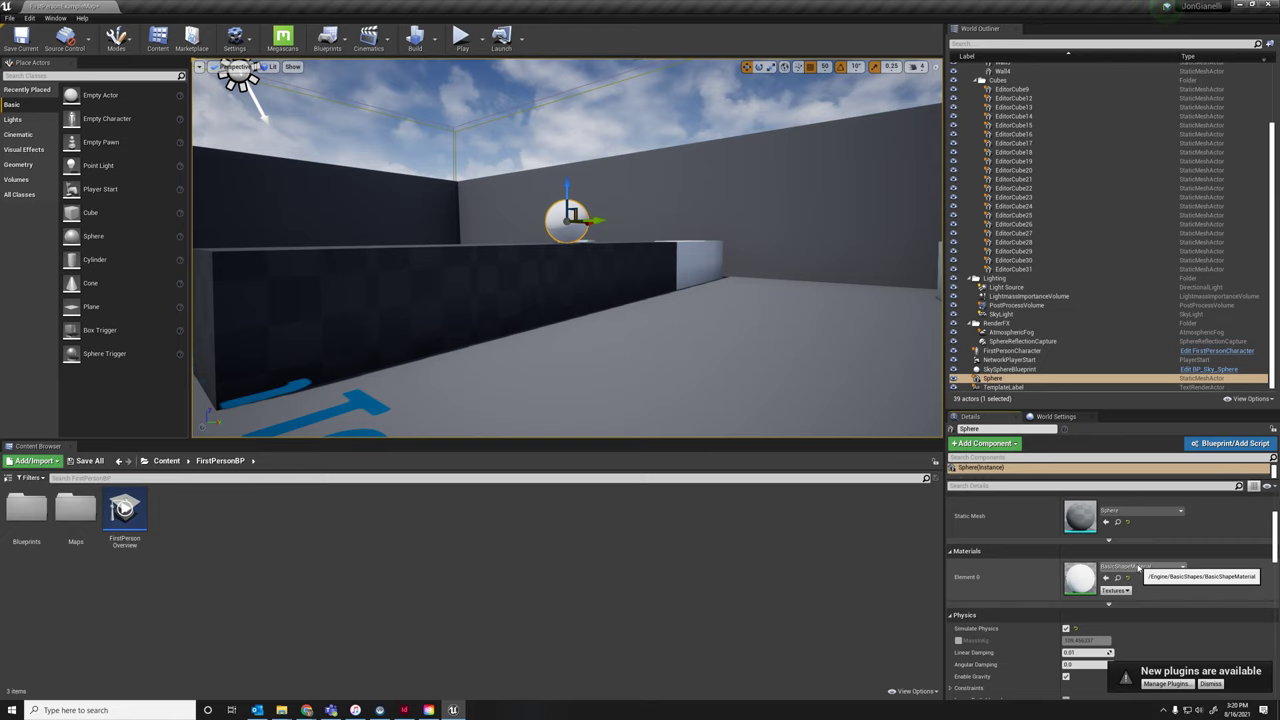
{"action": "left_click", "coordinate": [1140, 568]}
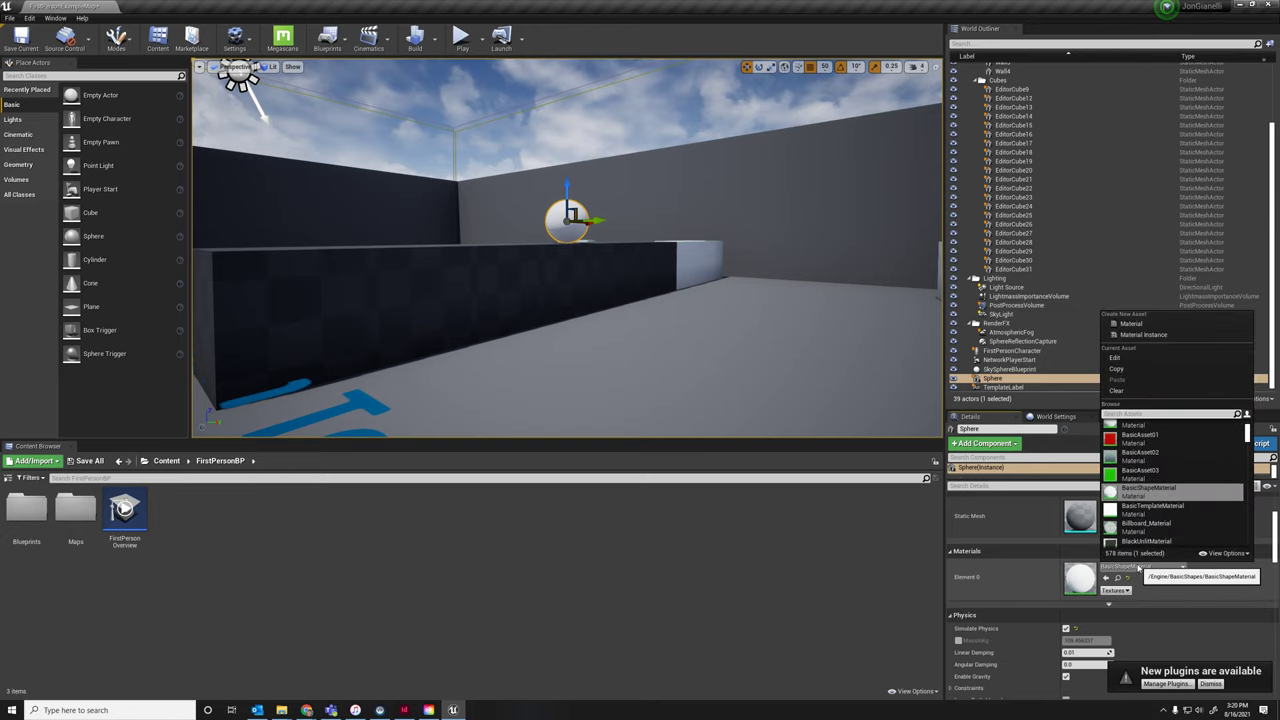
{"action": "left_click", "coordinate": [1136, 475]}
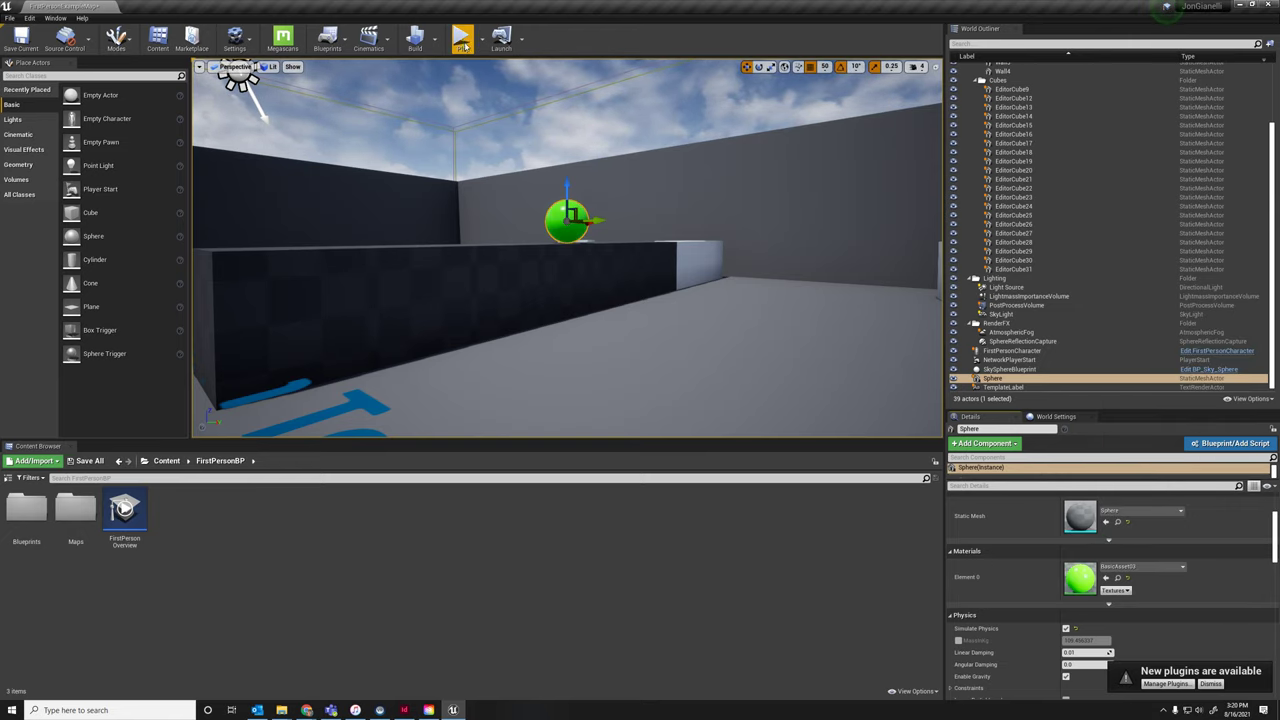
Play-test the level by shooting toward the green physics-enabled sphere and jumping up to it on the dark cube row
{"action": "left_click", "coordinate": [461, 38]}
{"action": "left_click", "coordinate": [570, 262]}
{"action": "key", "text": "w"}
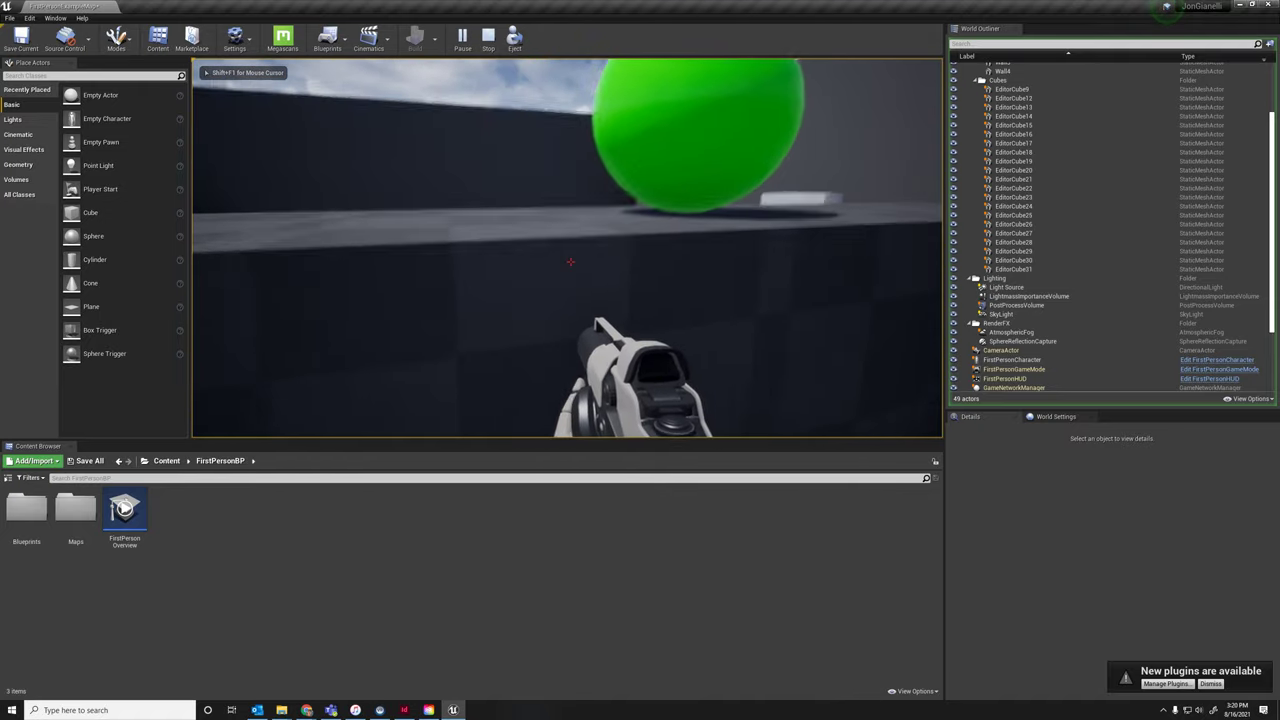
{"action": "key", "text": "s"}
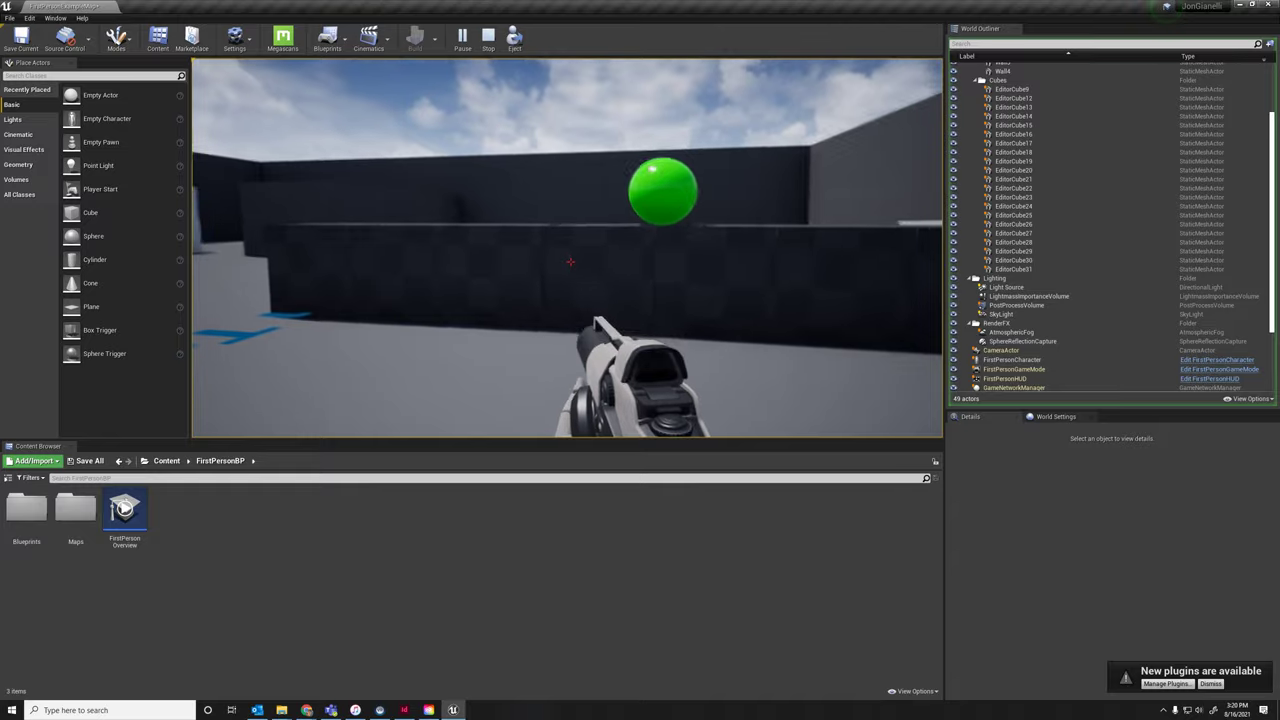
{"action": "left_click", "coordinate": [570, 262]}
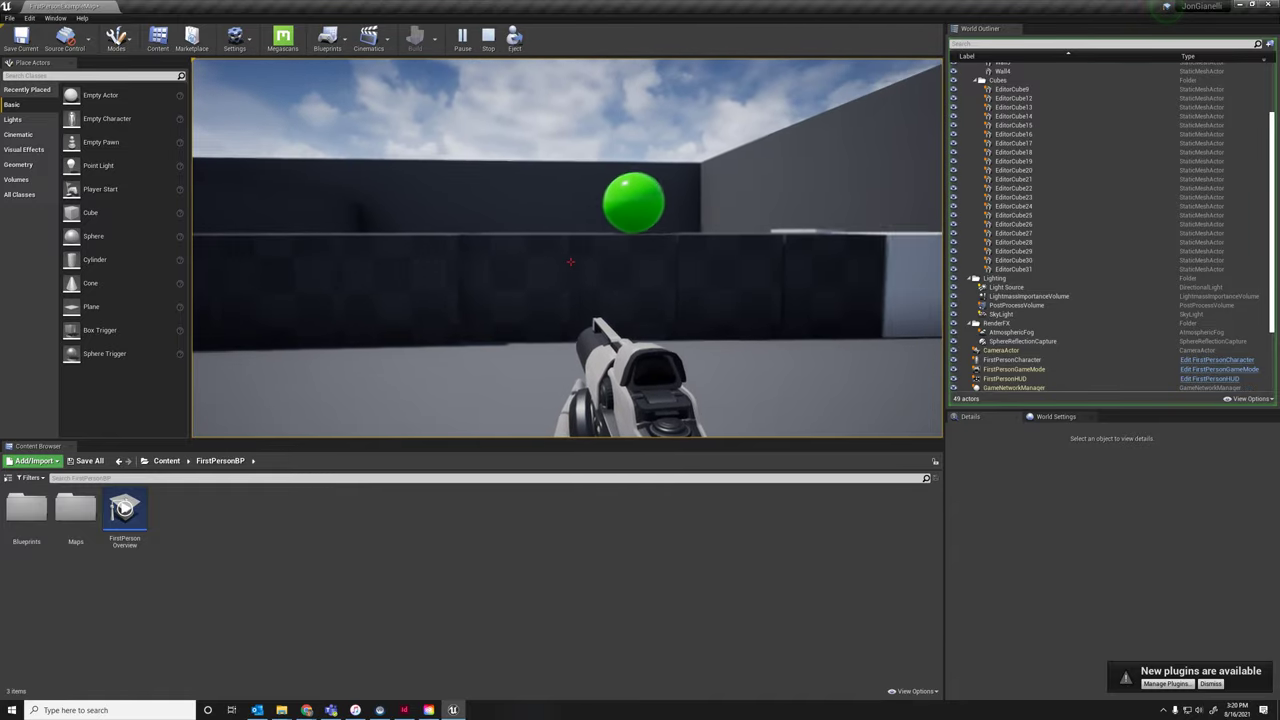
{"action": "key", "text": "w"}
{"action": "key", "text": "space"}
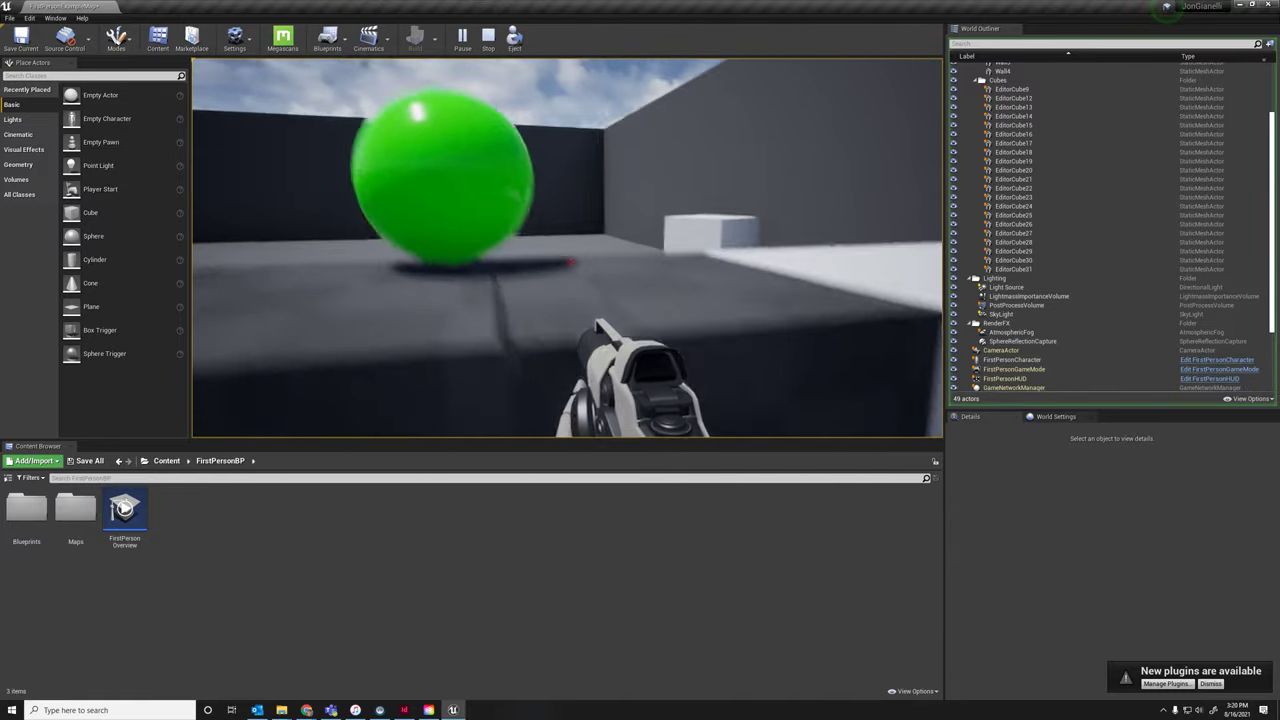
Move around the cube row and across the arena floor to watch the sphere roll, and stop the play session
{"action": "key", "text": "s"}
{"action": "key", "text": "w"}
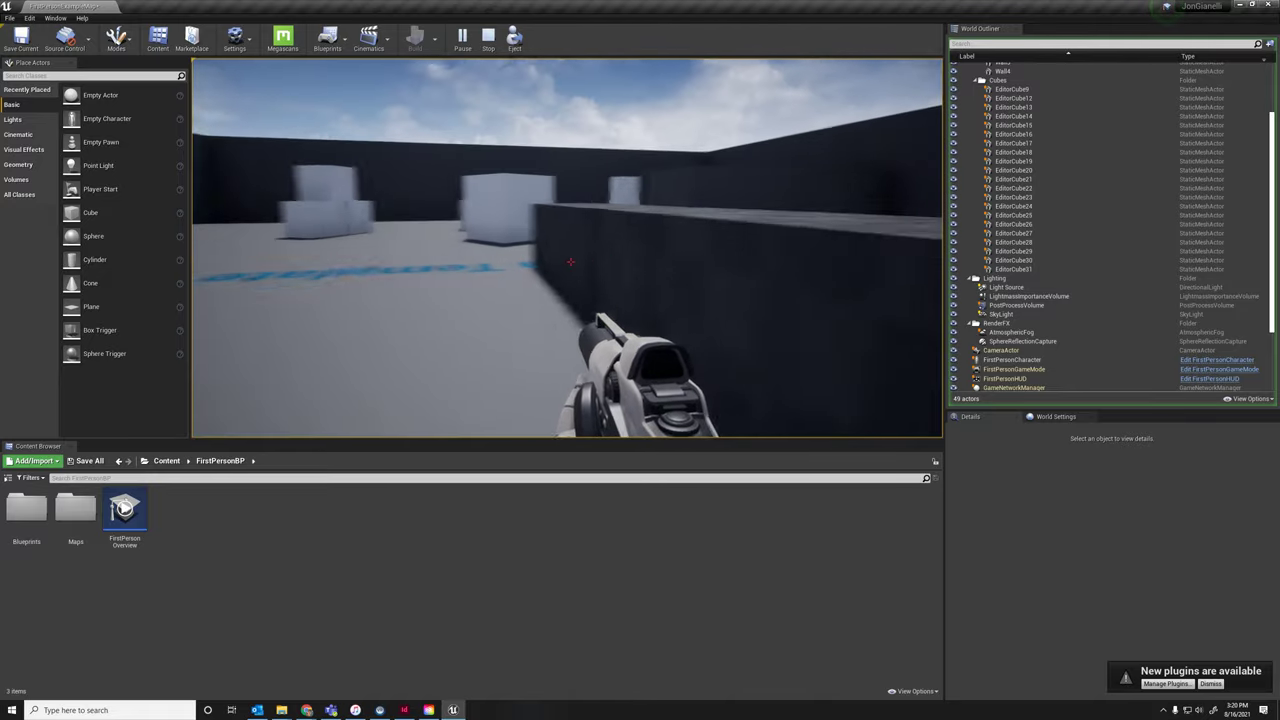
{"action": "key", "text": "a"}
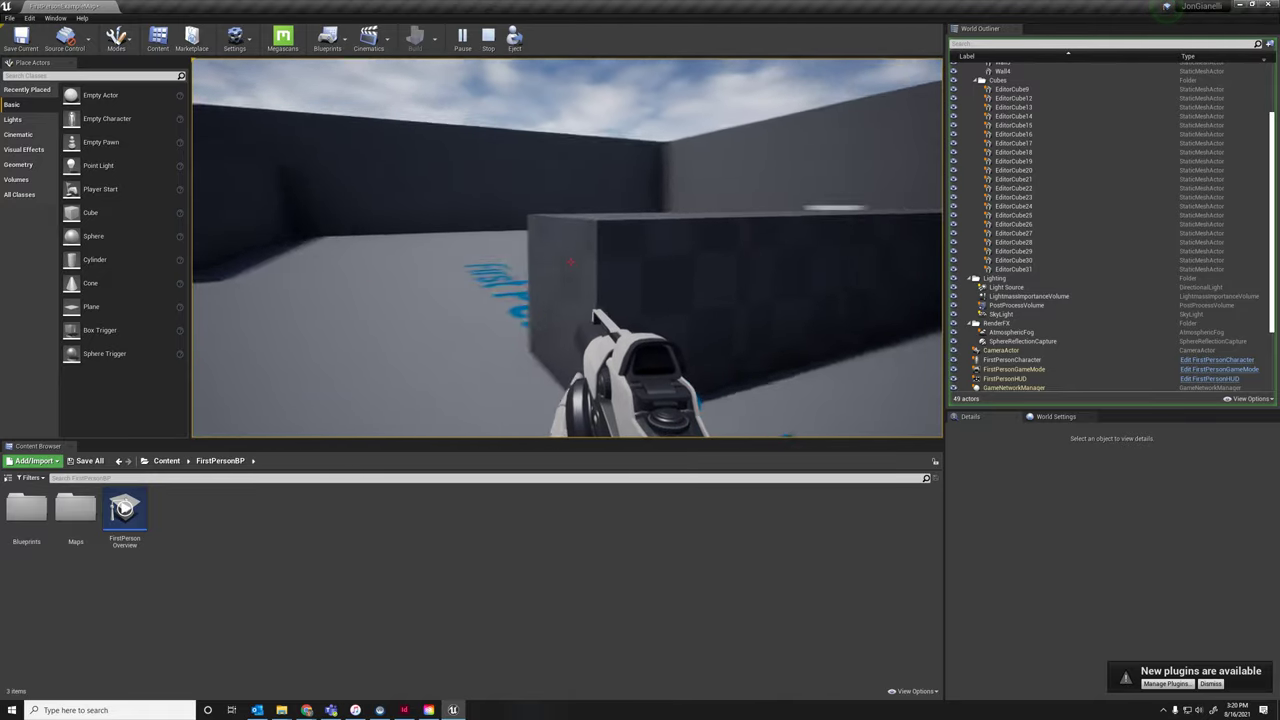
{"action": "key", "text": "s"}
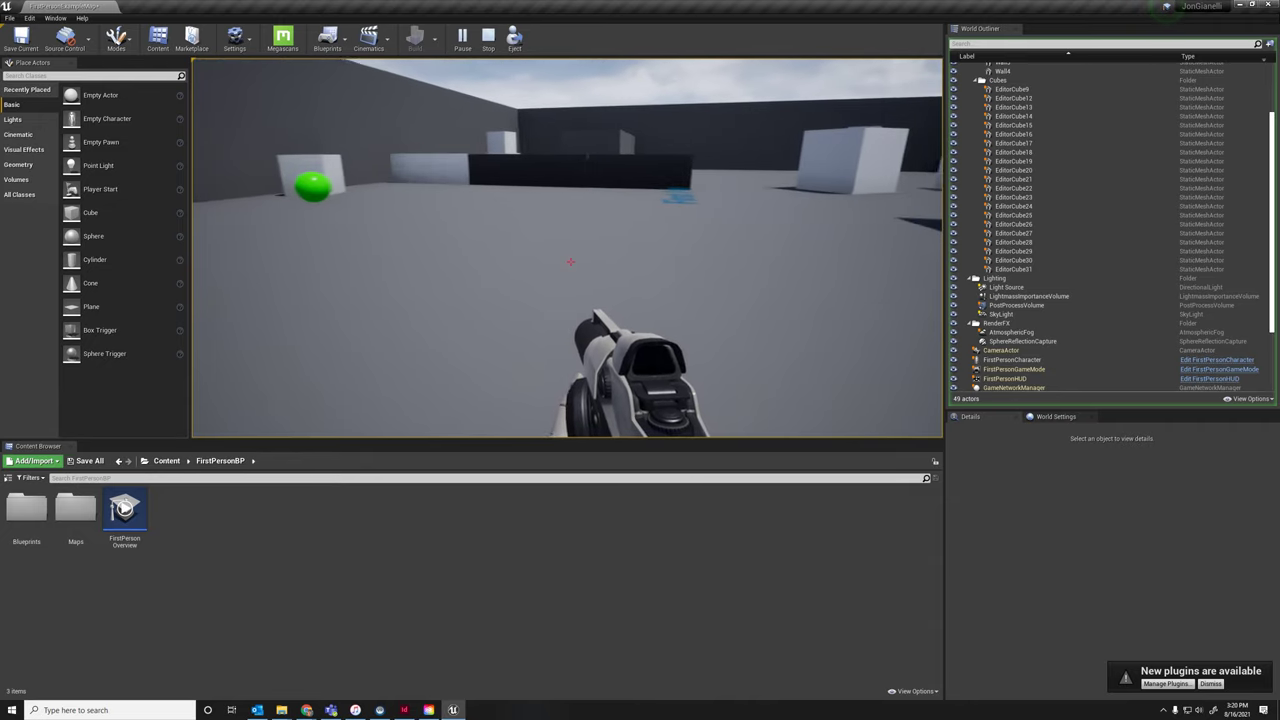
{"action": "key", "text": "a"}
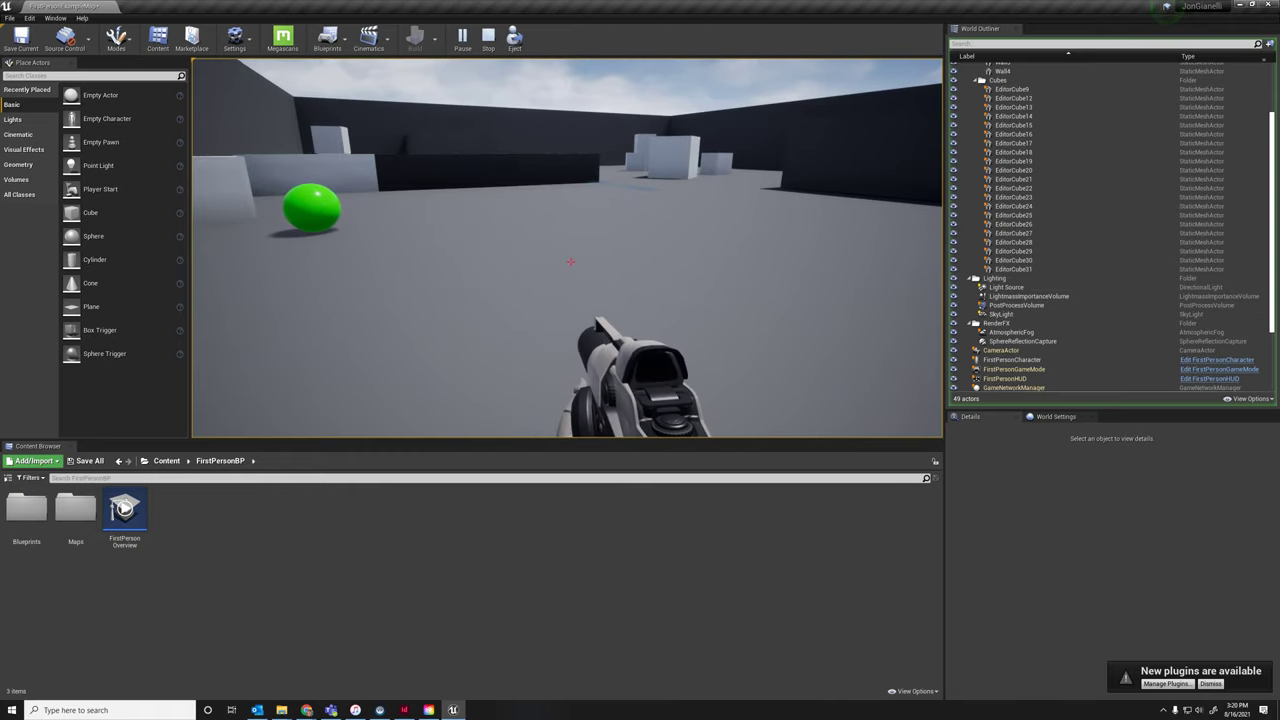
{"action": "key", "text": "Escape"}
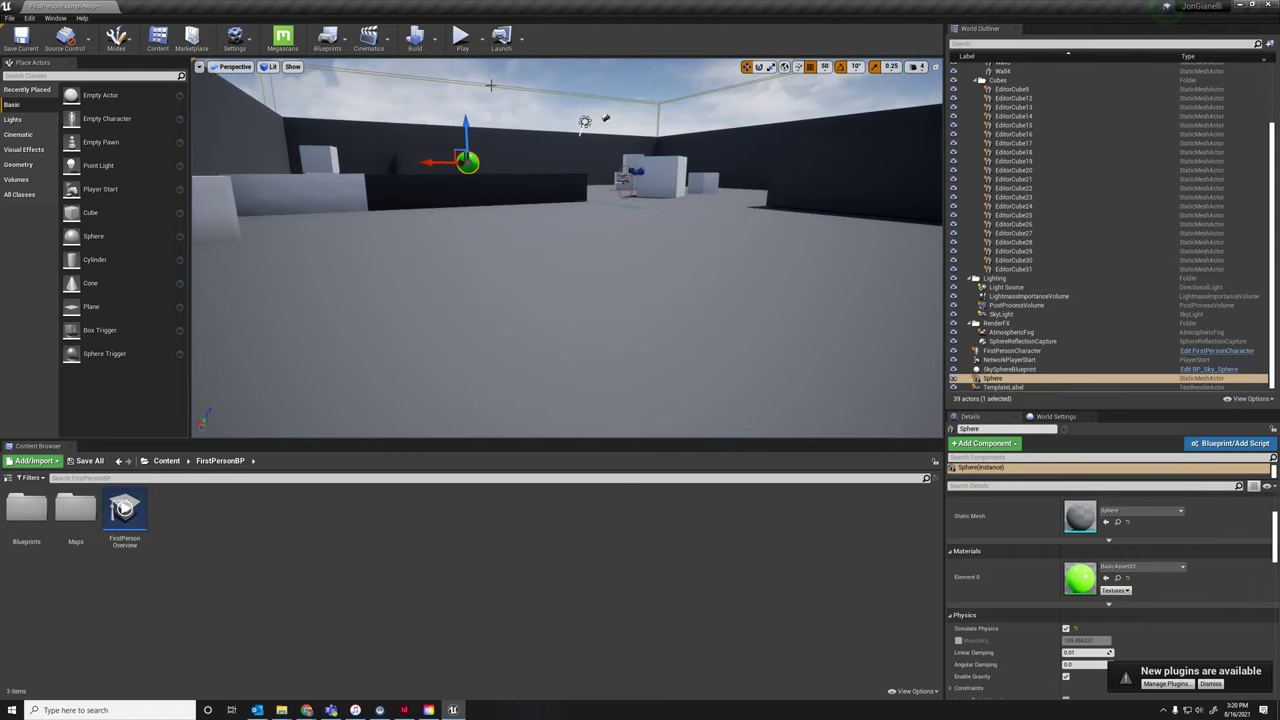